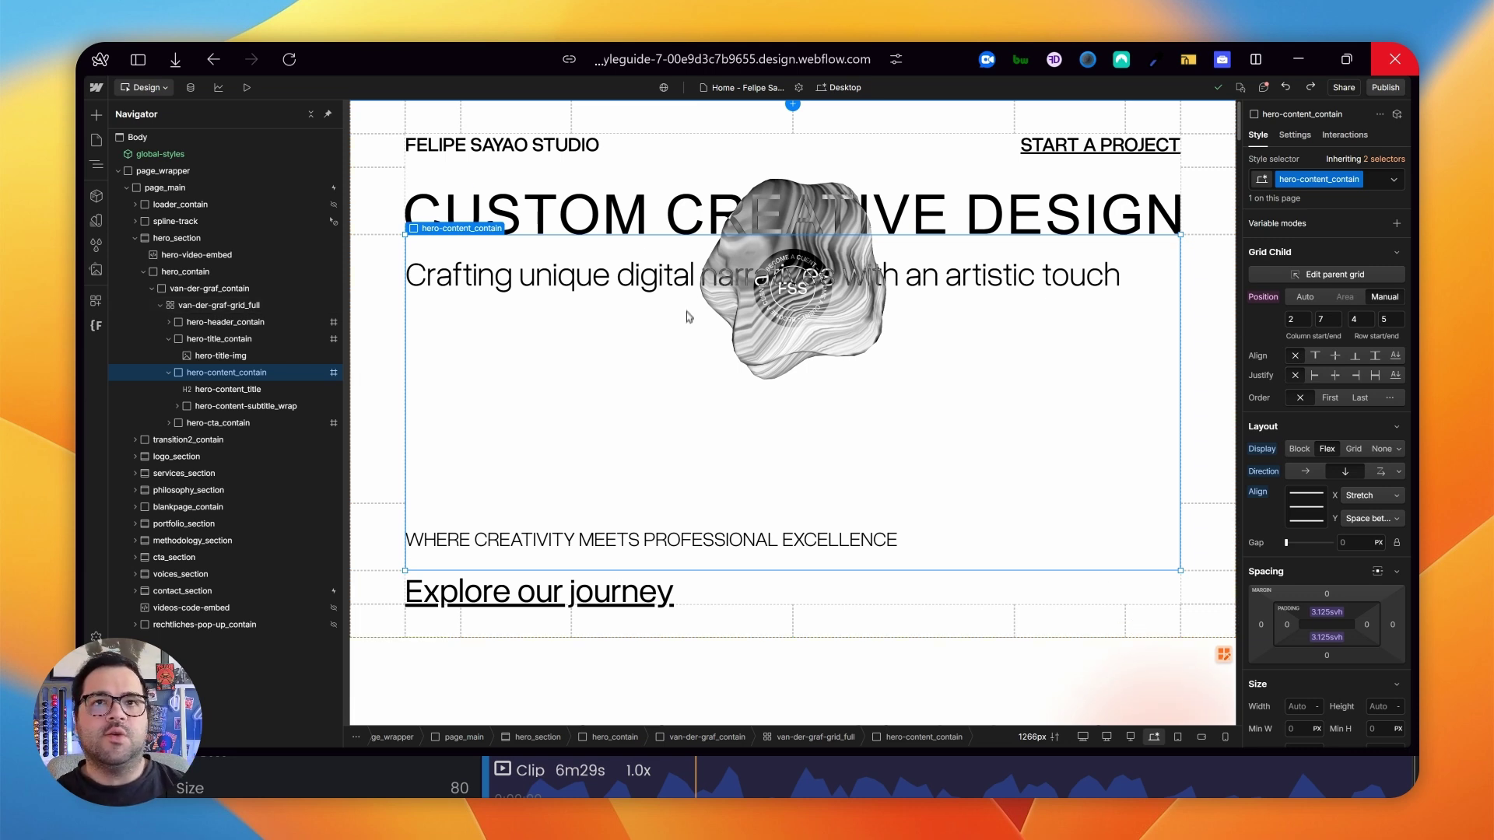
Insert a heading element directly after the hero subtitle "Where creativity meets professional excellence"
scroll(584, 376, "down", 5)
scroll(640, 437, "up", 5)
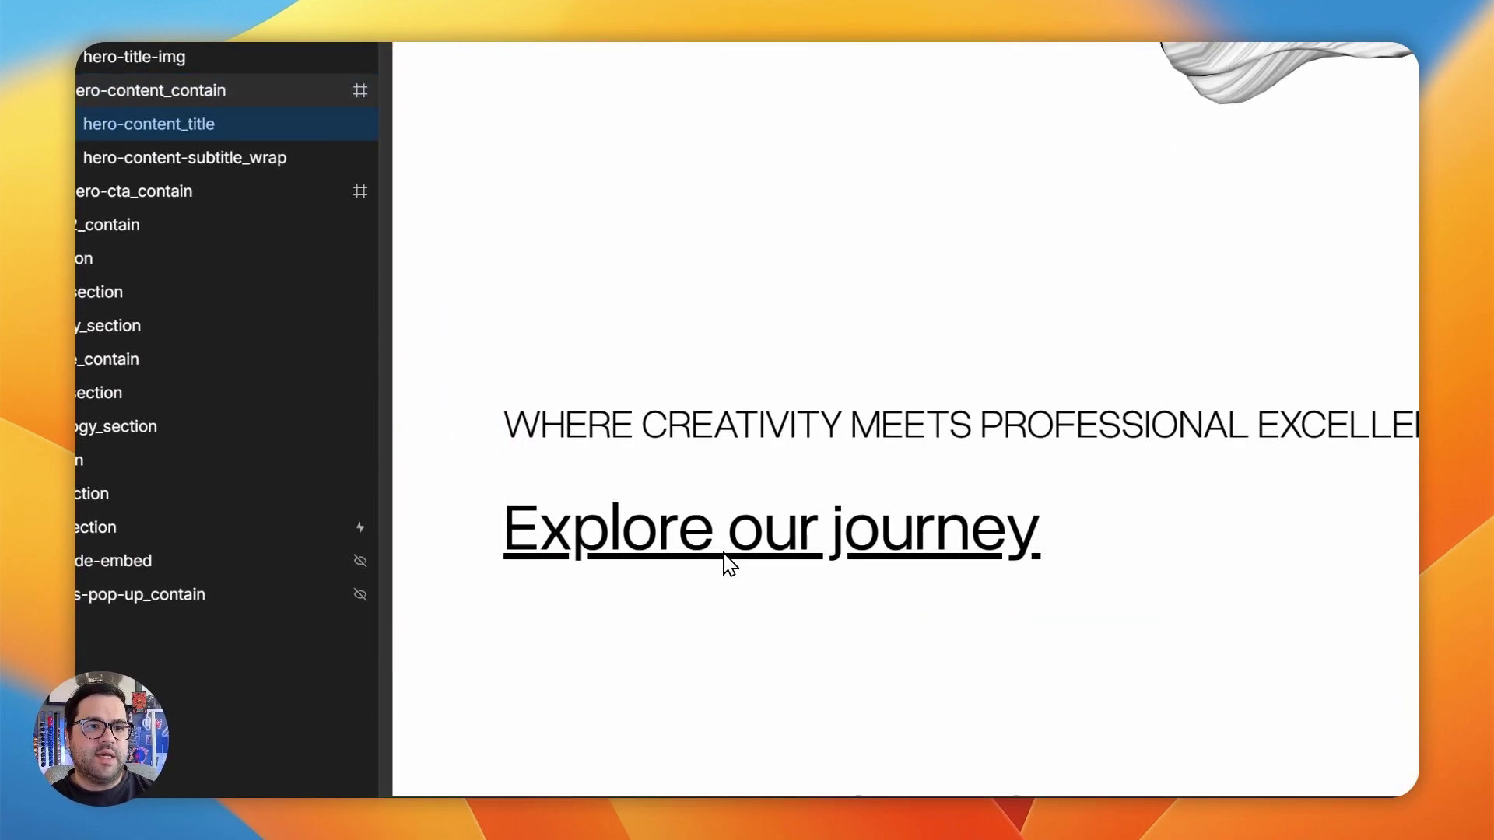
left_click(1019, 325)
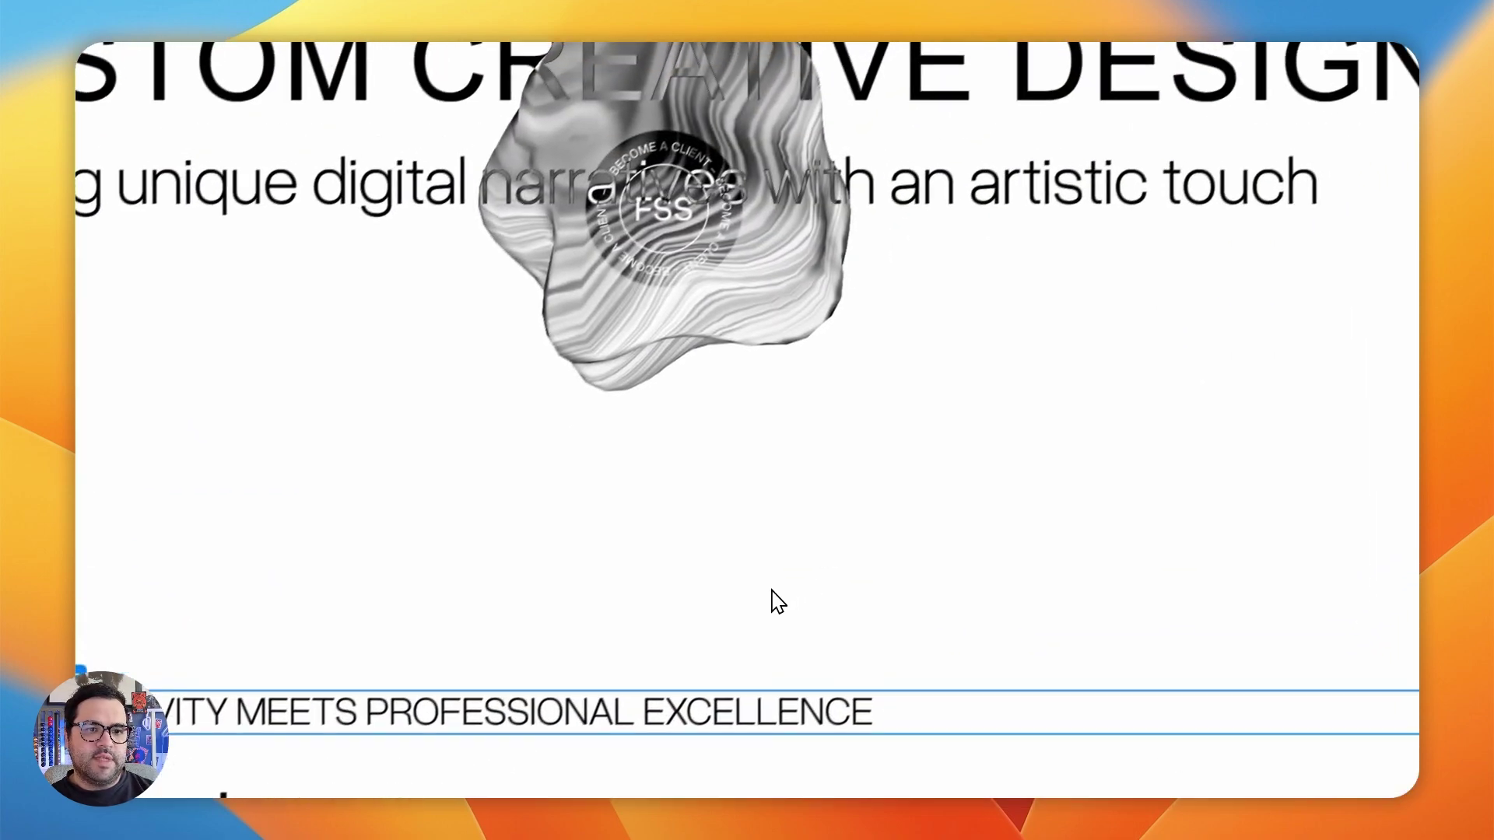
key("super+e")
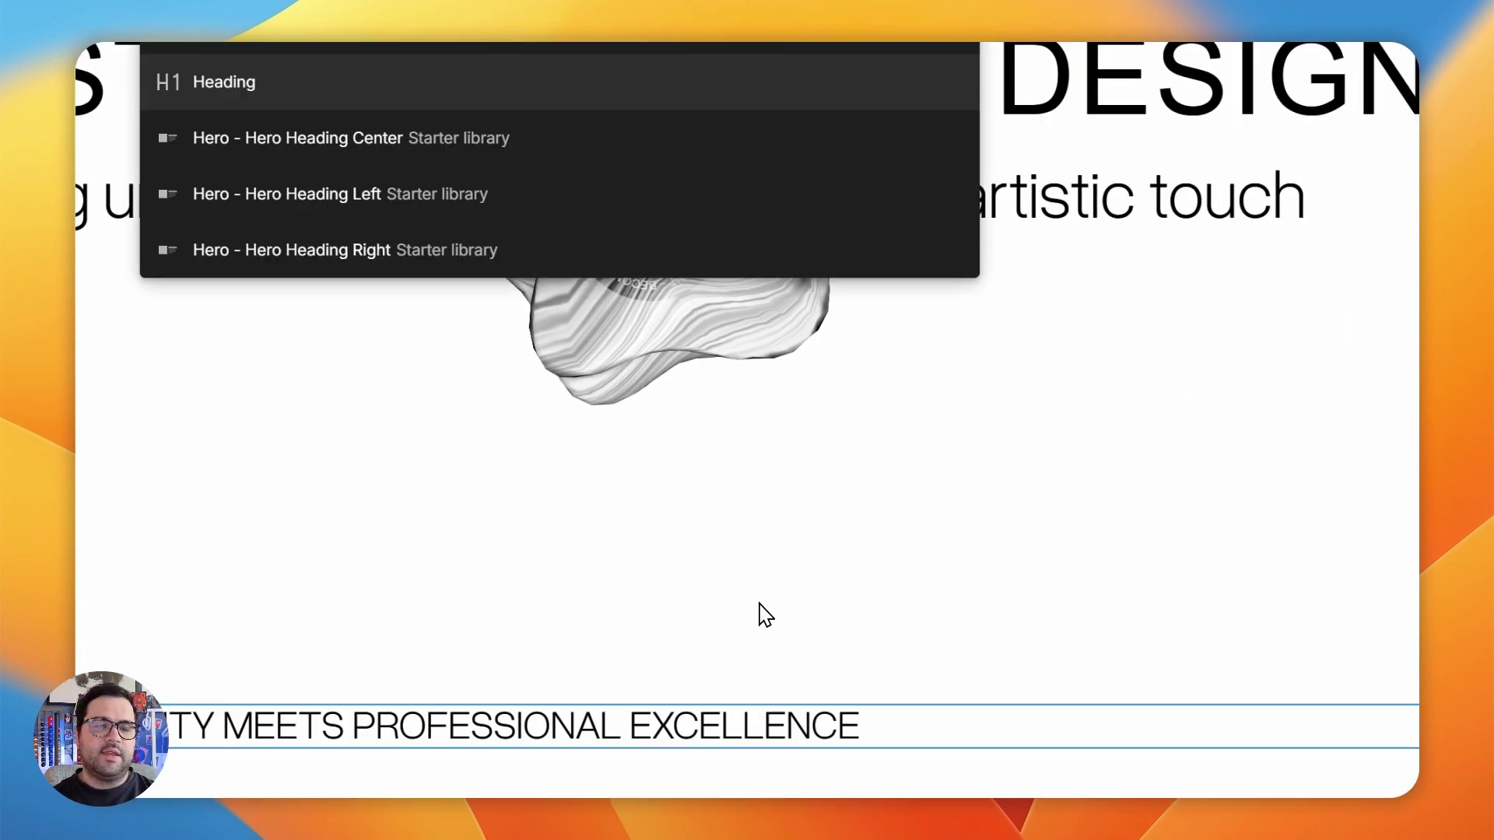
key("Return")
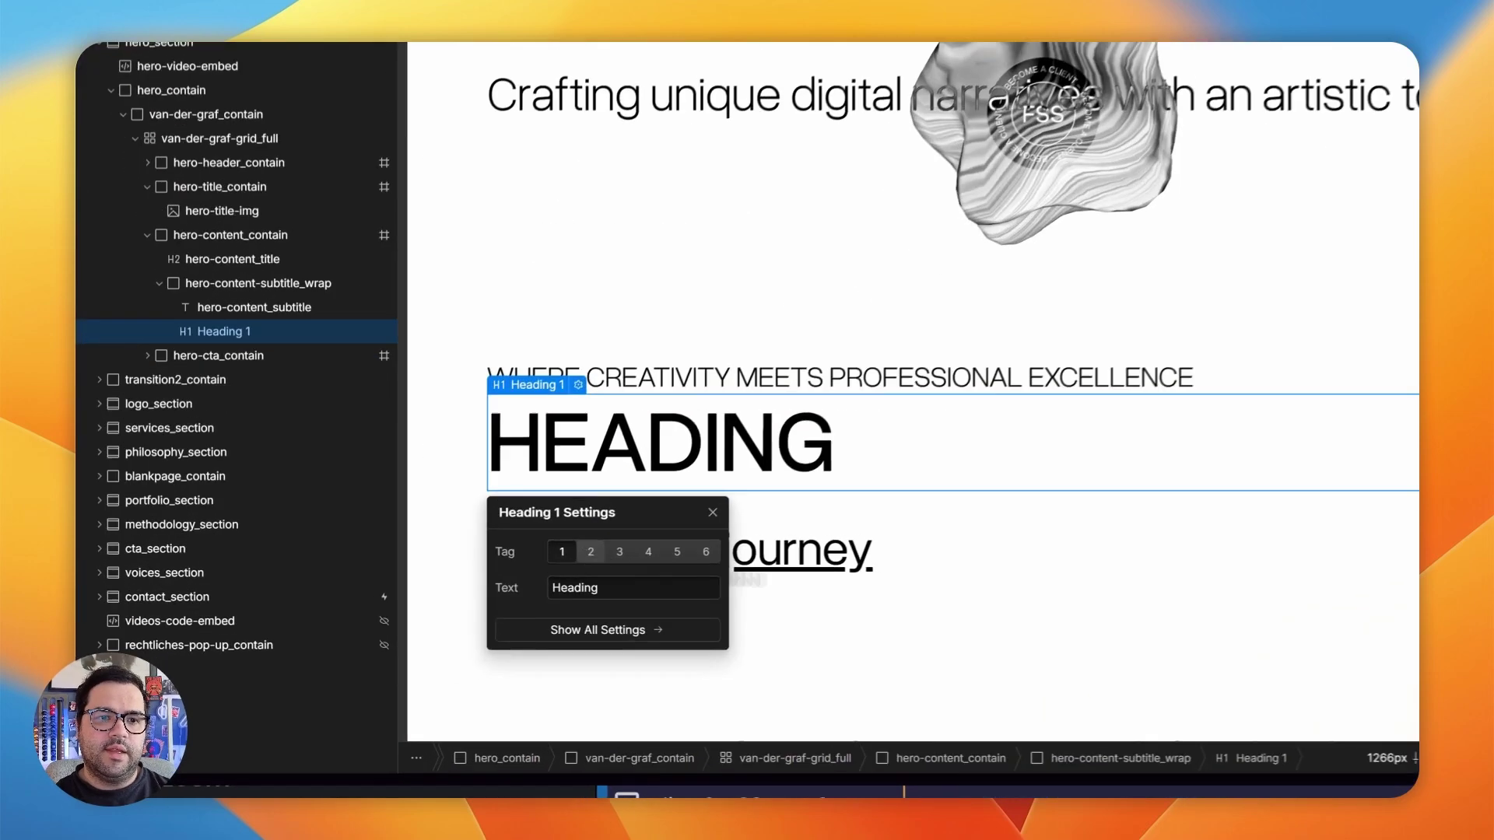
Make the inserted heading an H2 and replace its placeholder text with "this is a test"
key("2")
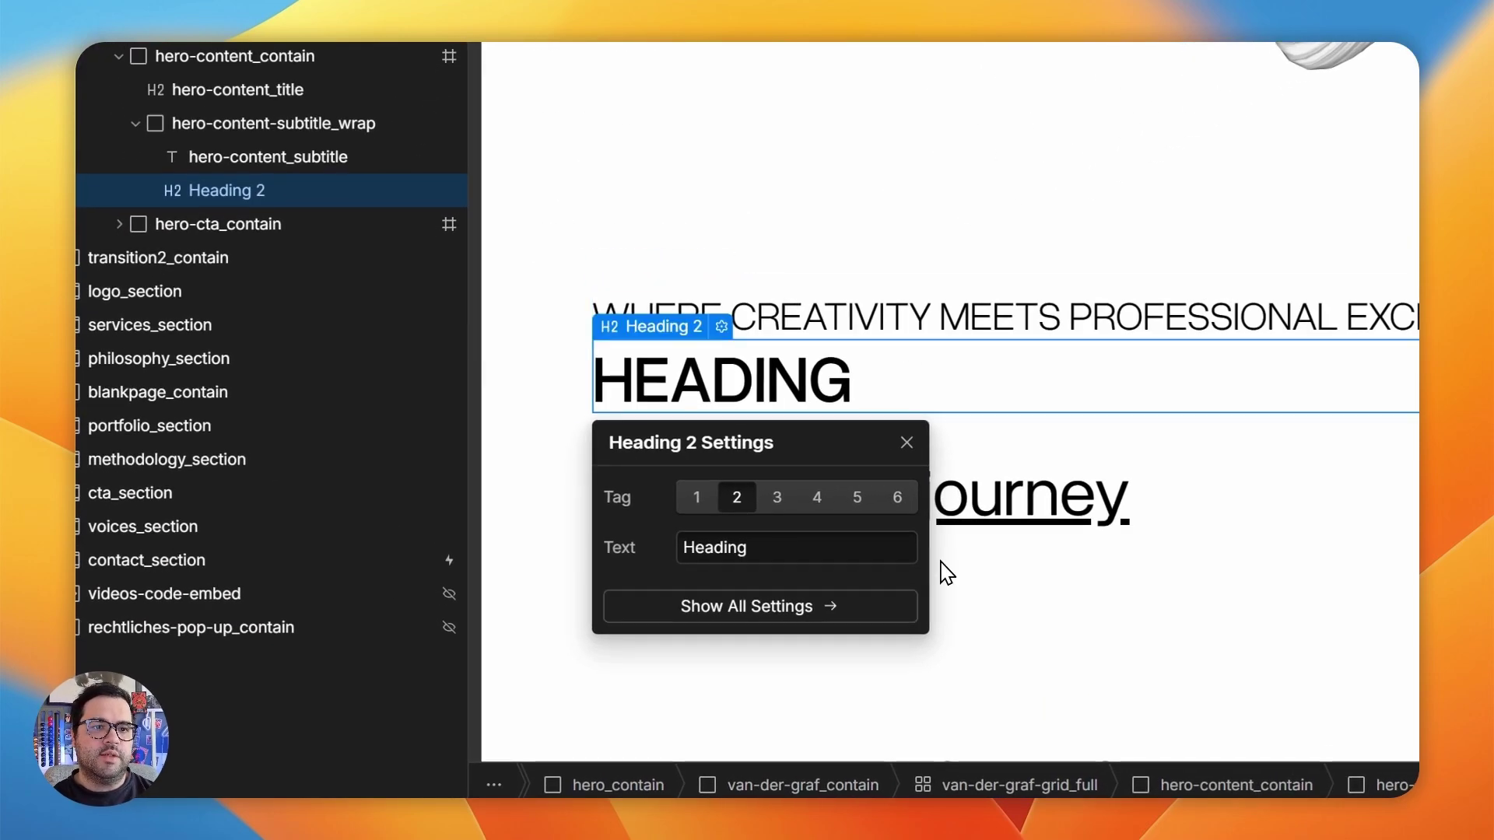
key("Return")
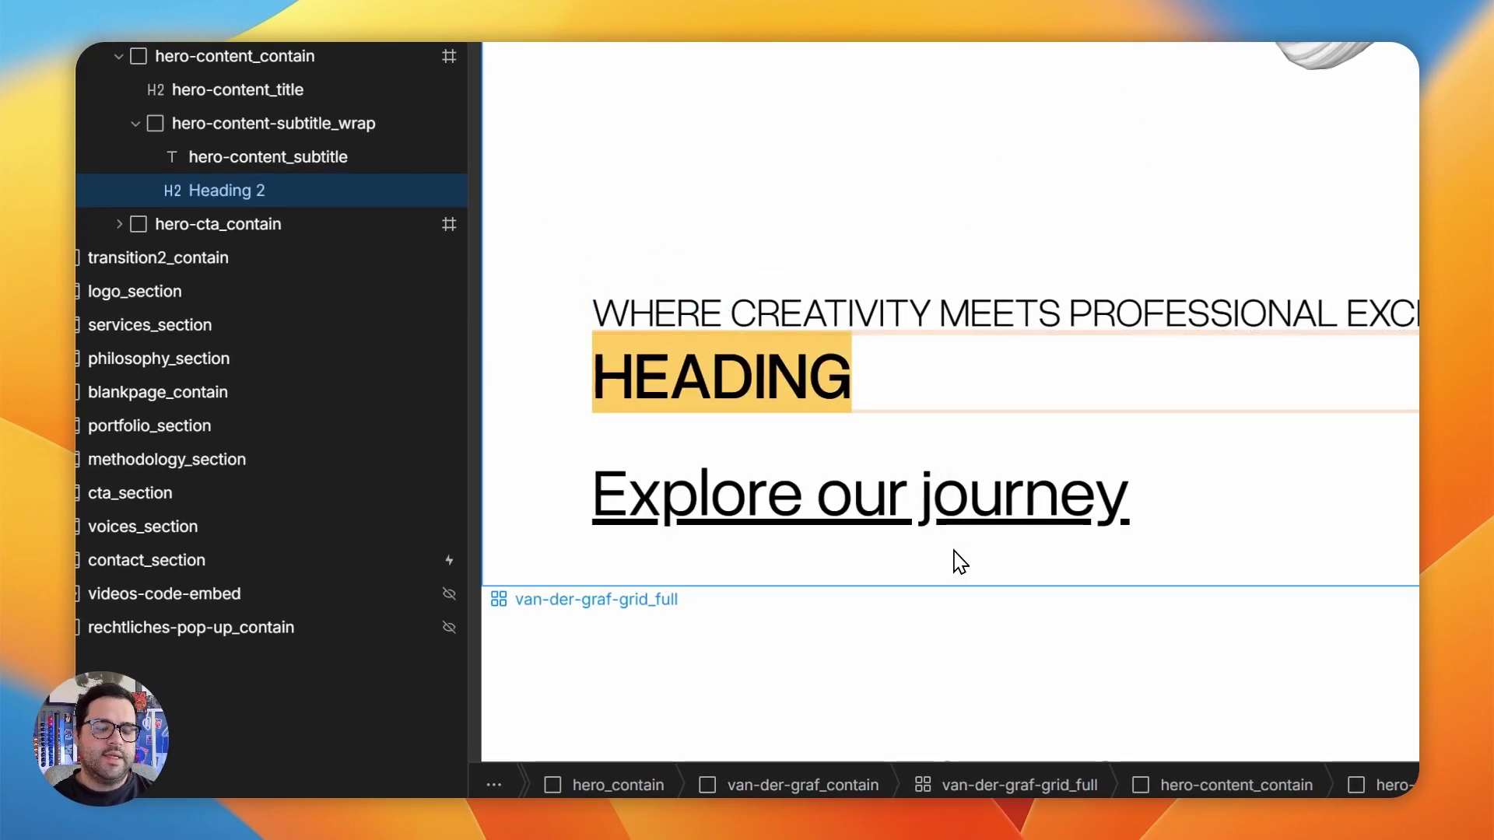
type("THIS IS A TEST")
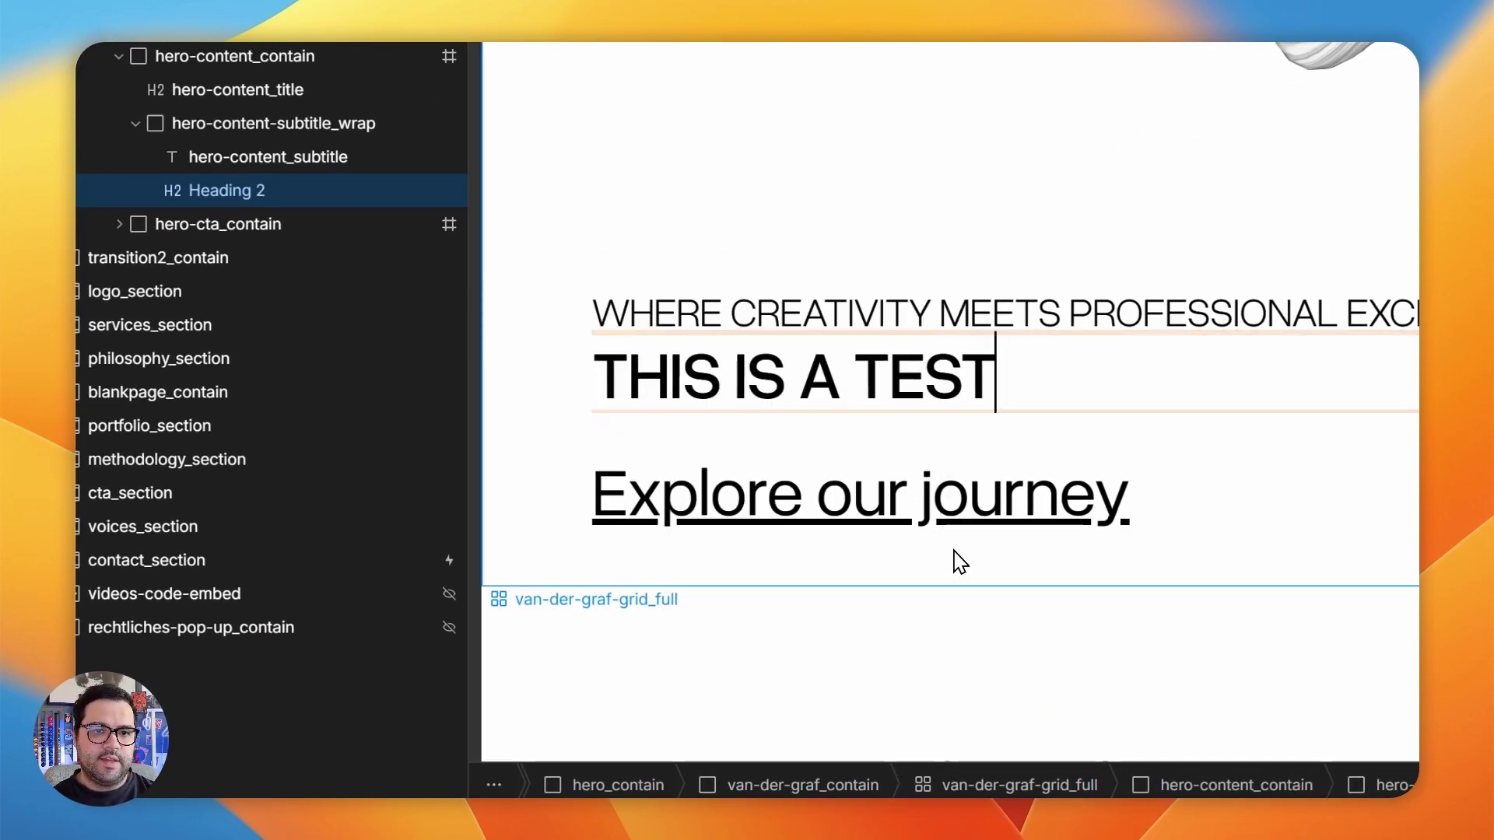
key("Escape")
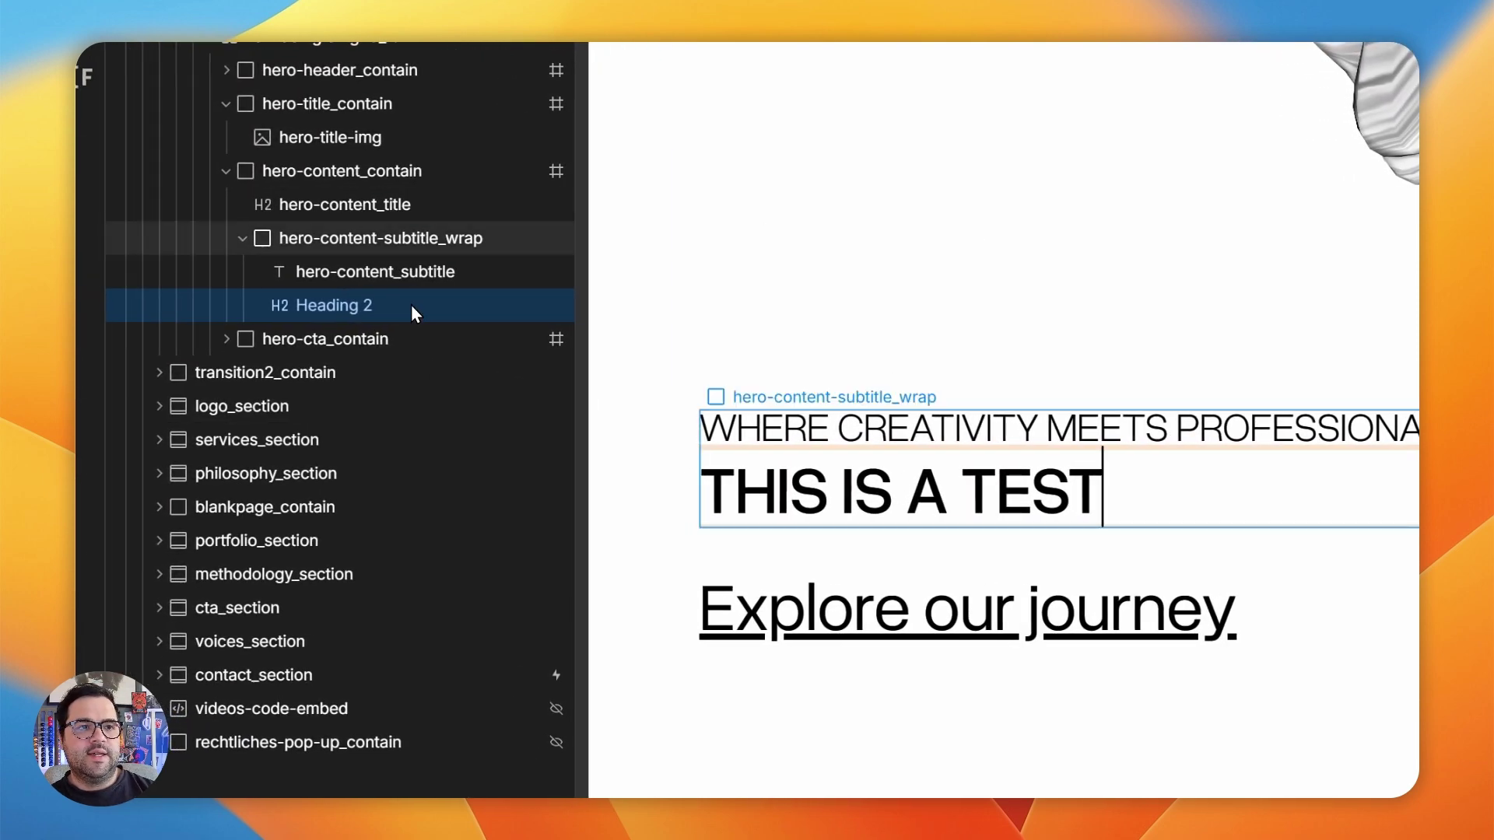
Try heading levels 1 and 3 on the "this is a test" heading and set it back to level 2
left_click(409, 305)
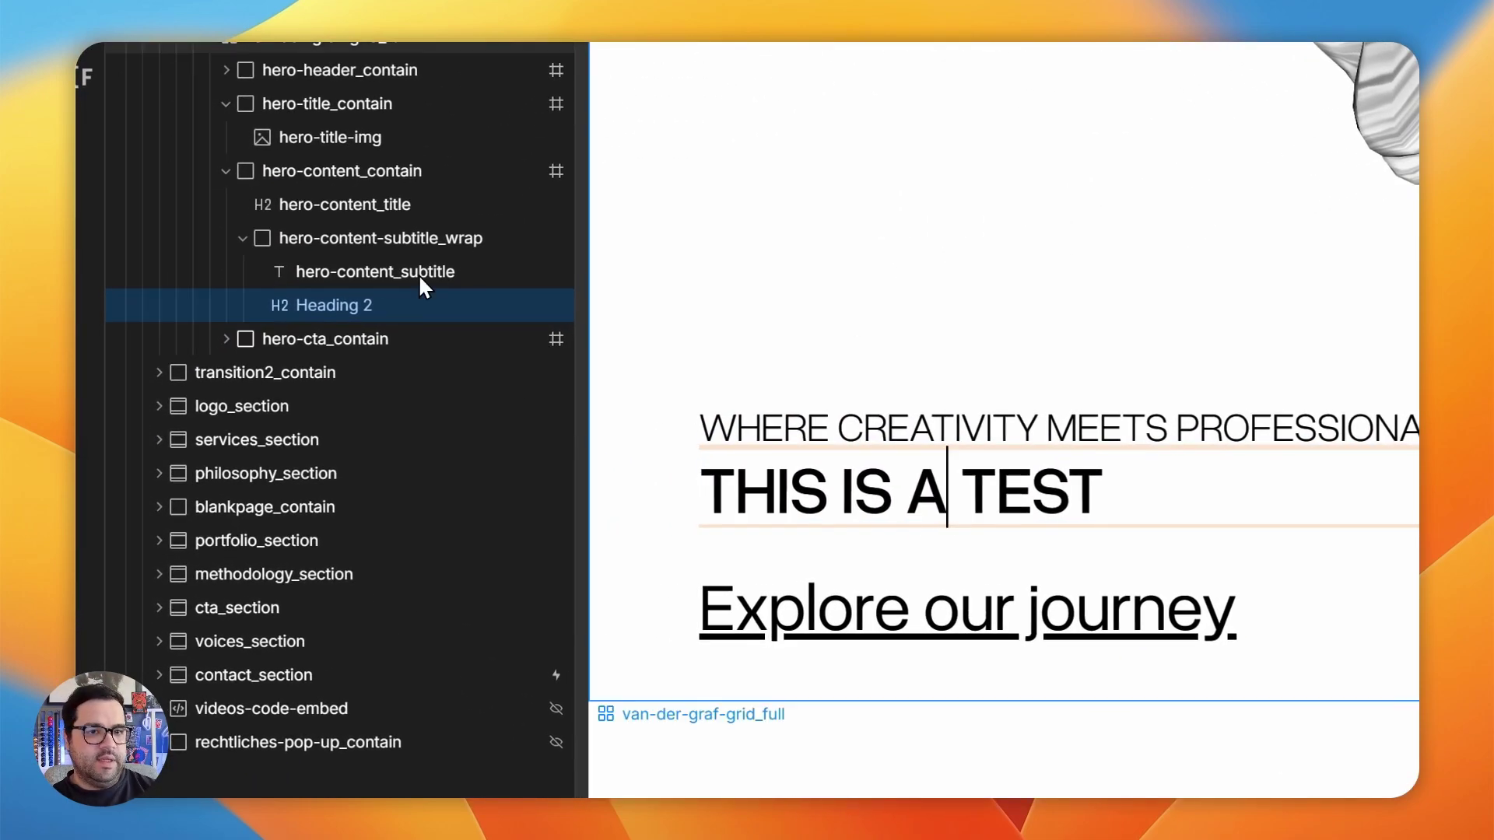
left_click(421, 317)
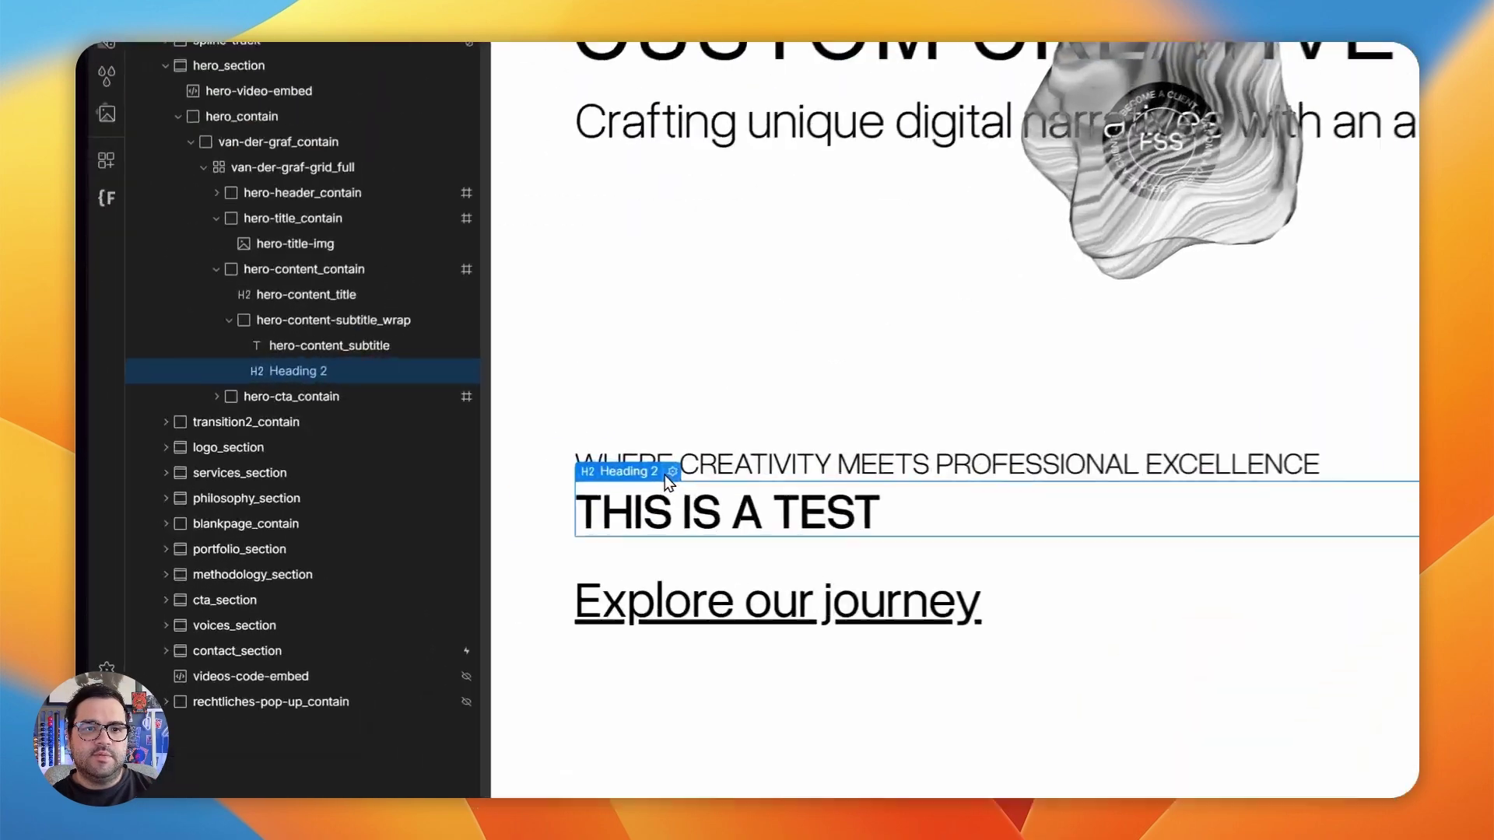
left_click(585, 486)
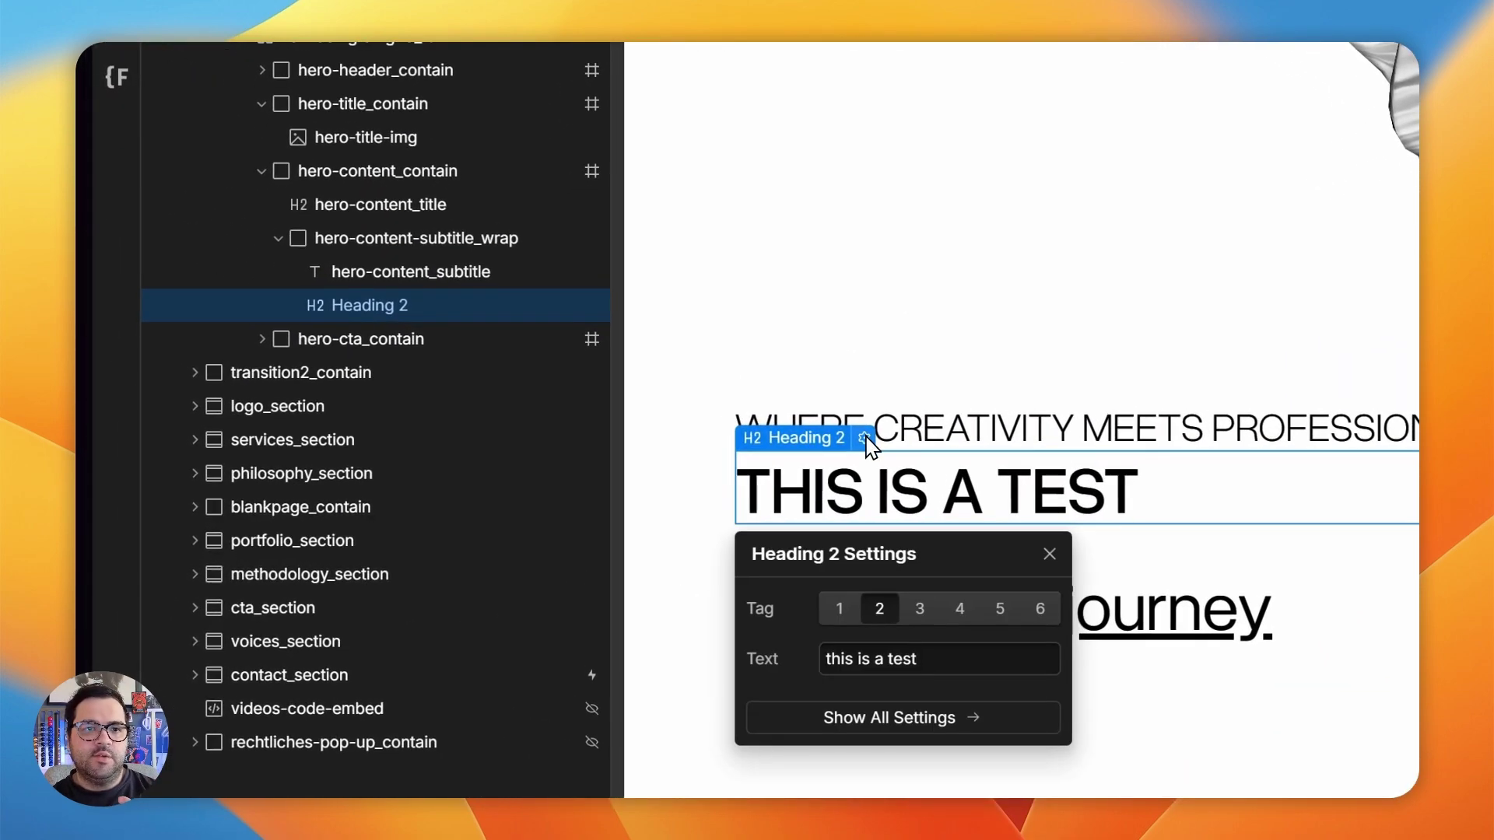
left_click(839, 602)
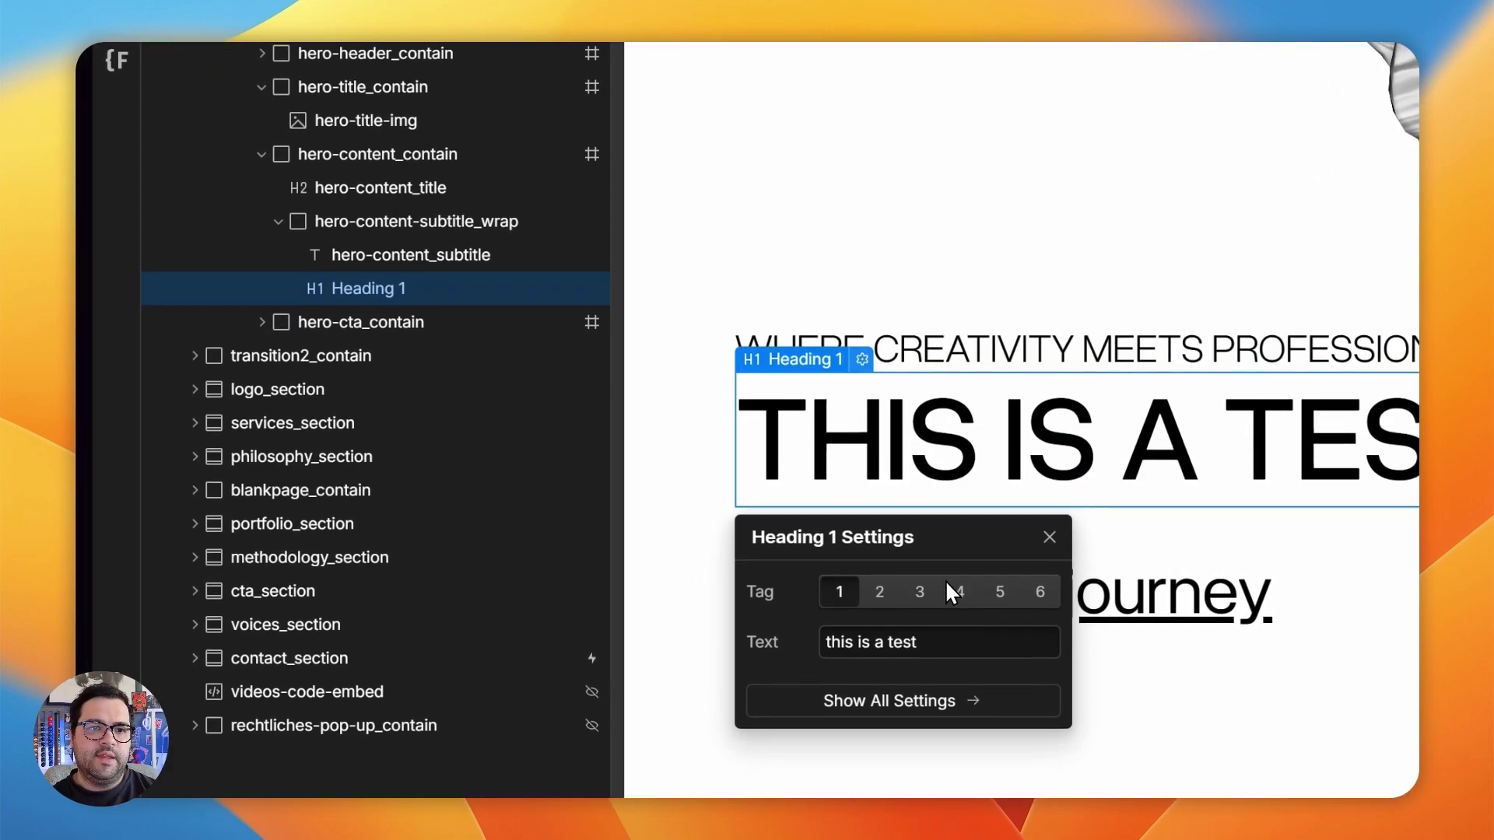
left_click(919, 588)
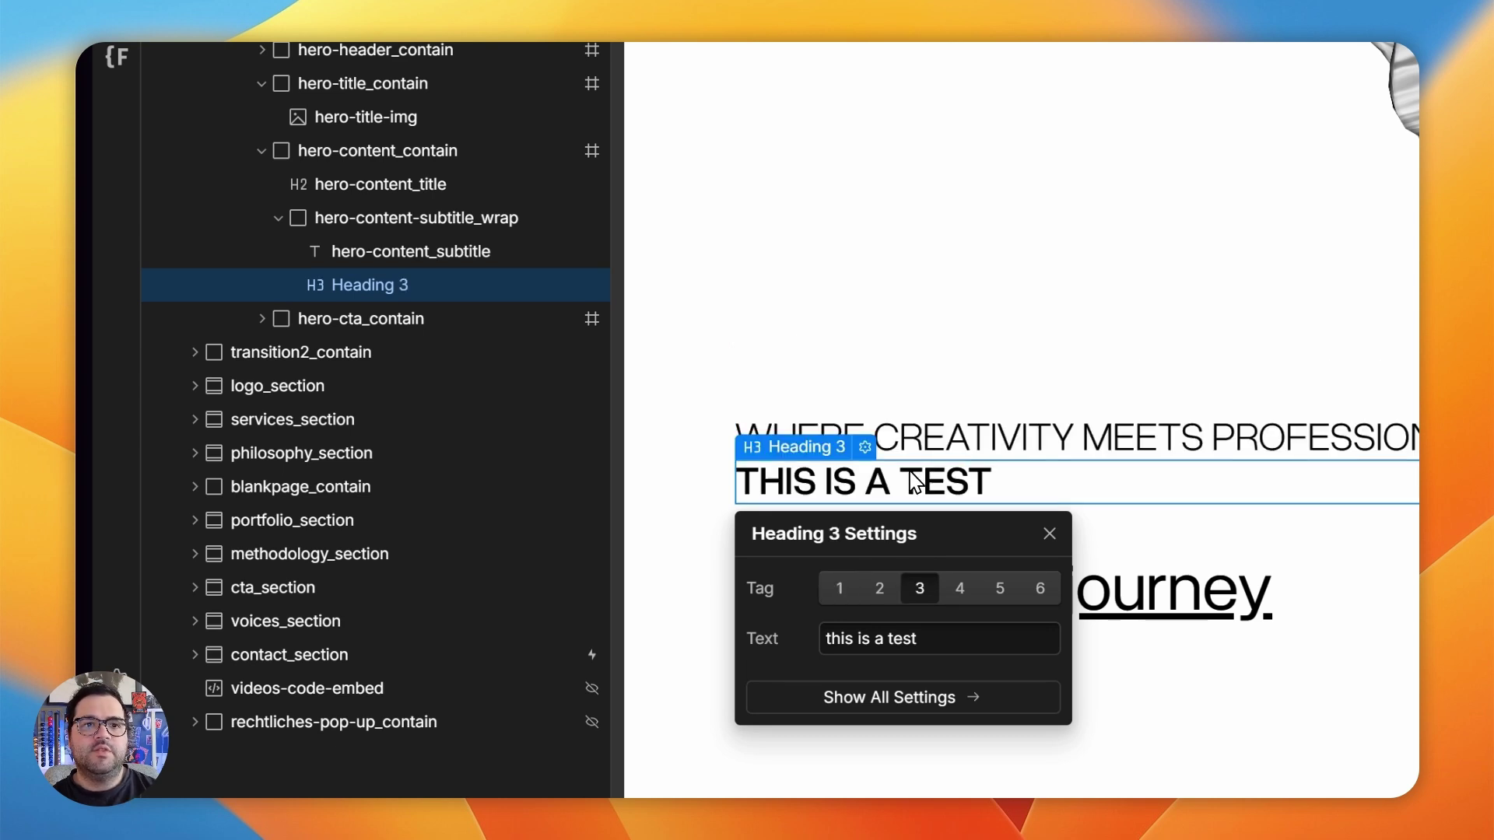
left_click(877, 589)
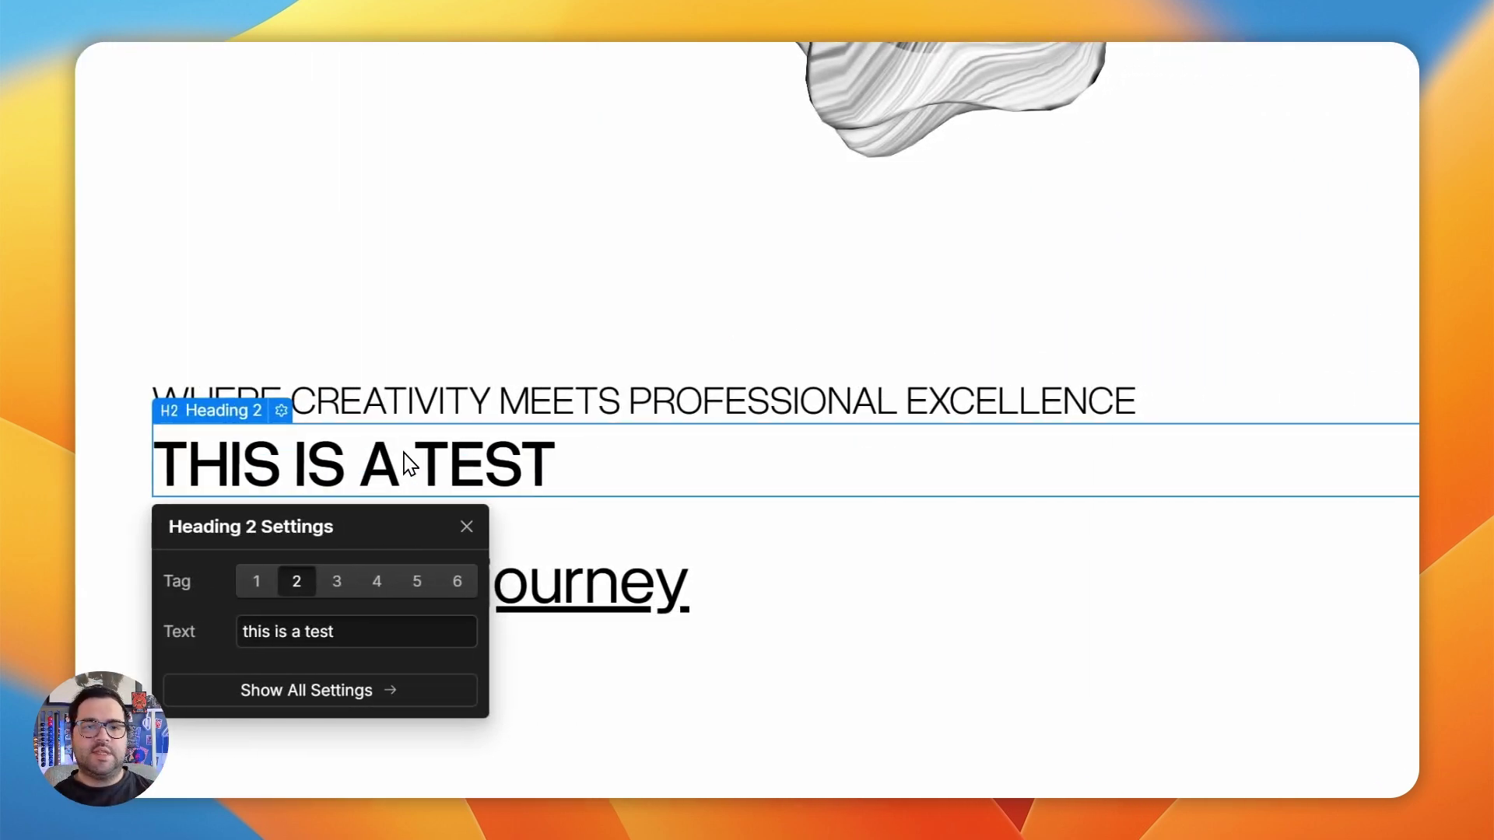
Set the test heading's font size to 10rem and enlarge it slightly further
double_click(439, 479)
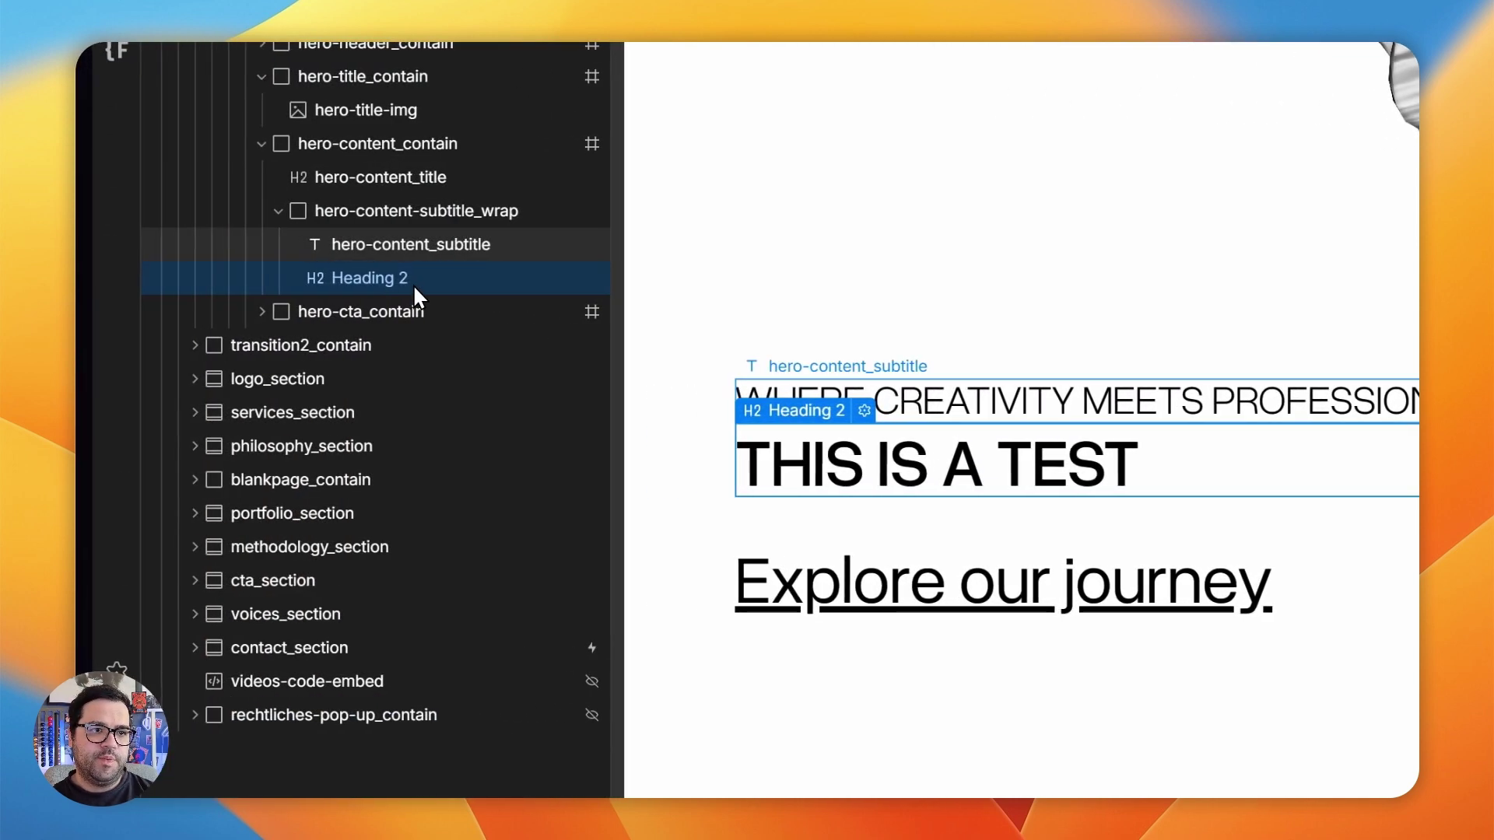
key("Up")
left_click(413, 284)
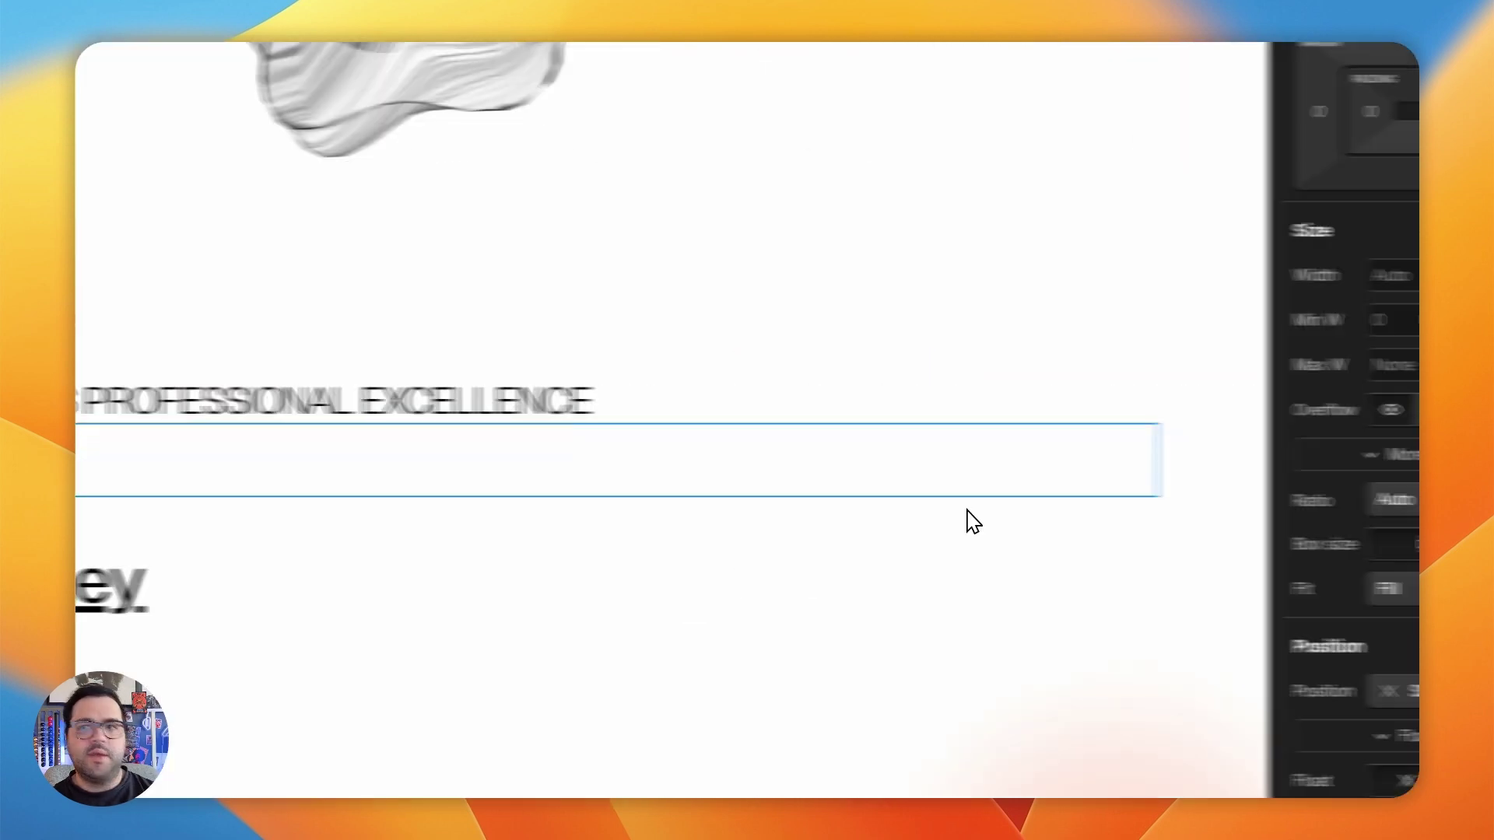
scroll(1120, 327, "down", 3)
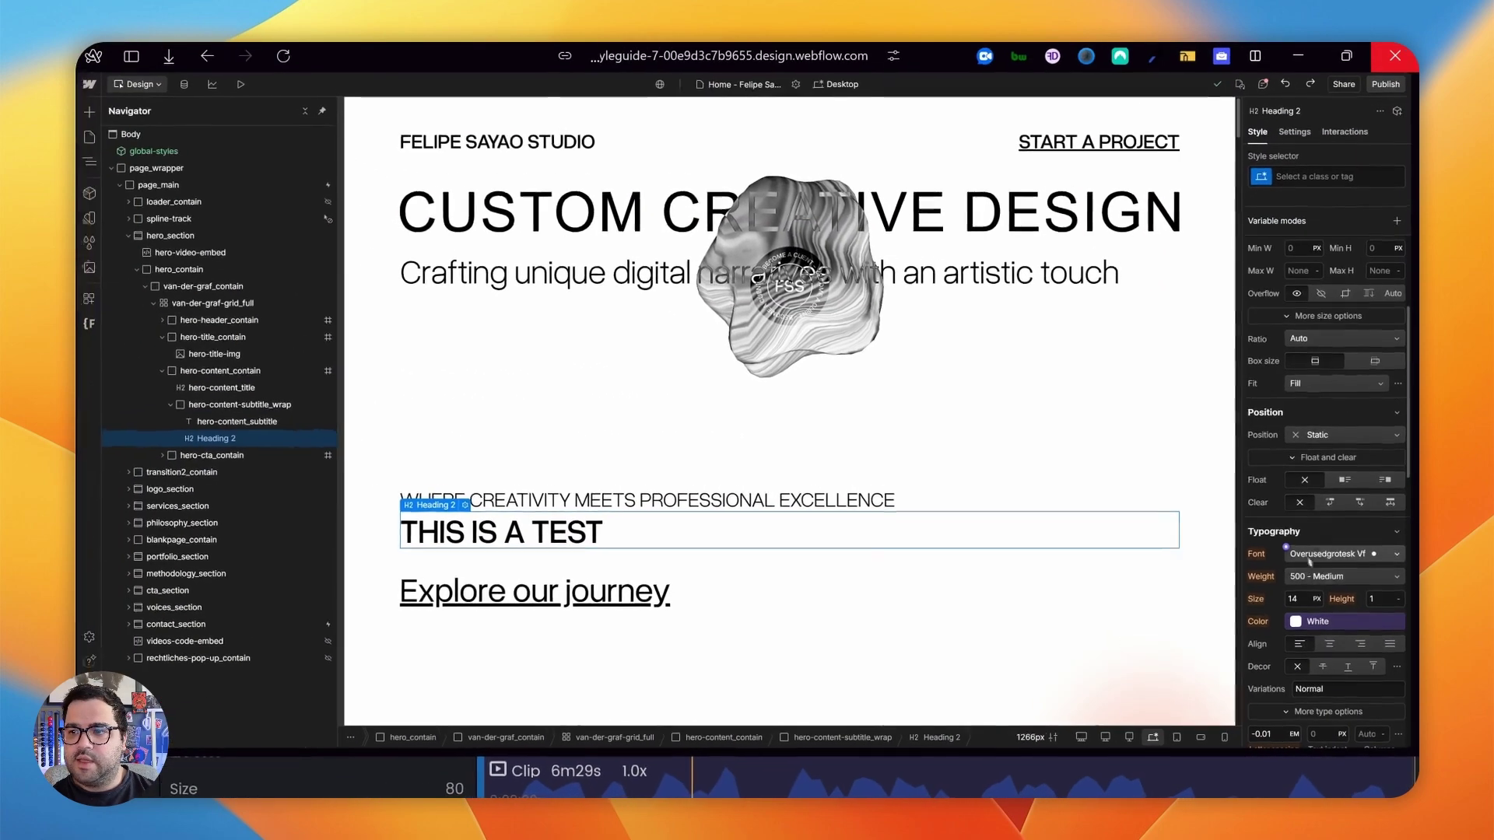
left_click(1302, 598)
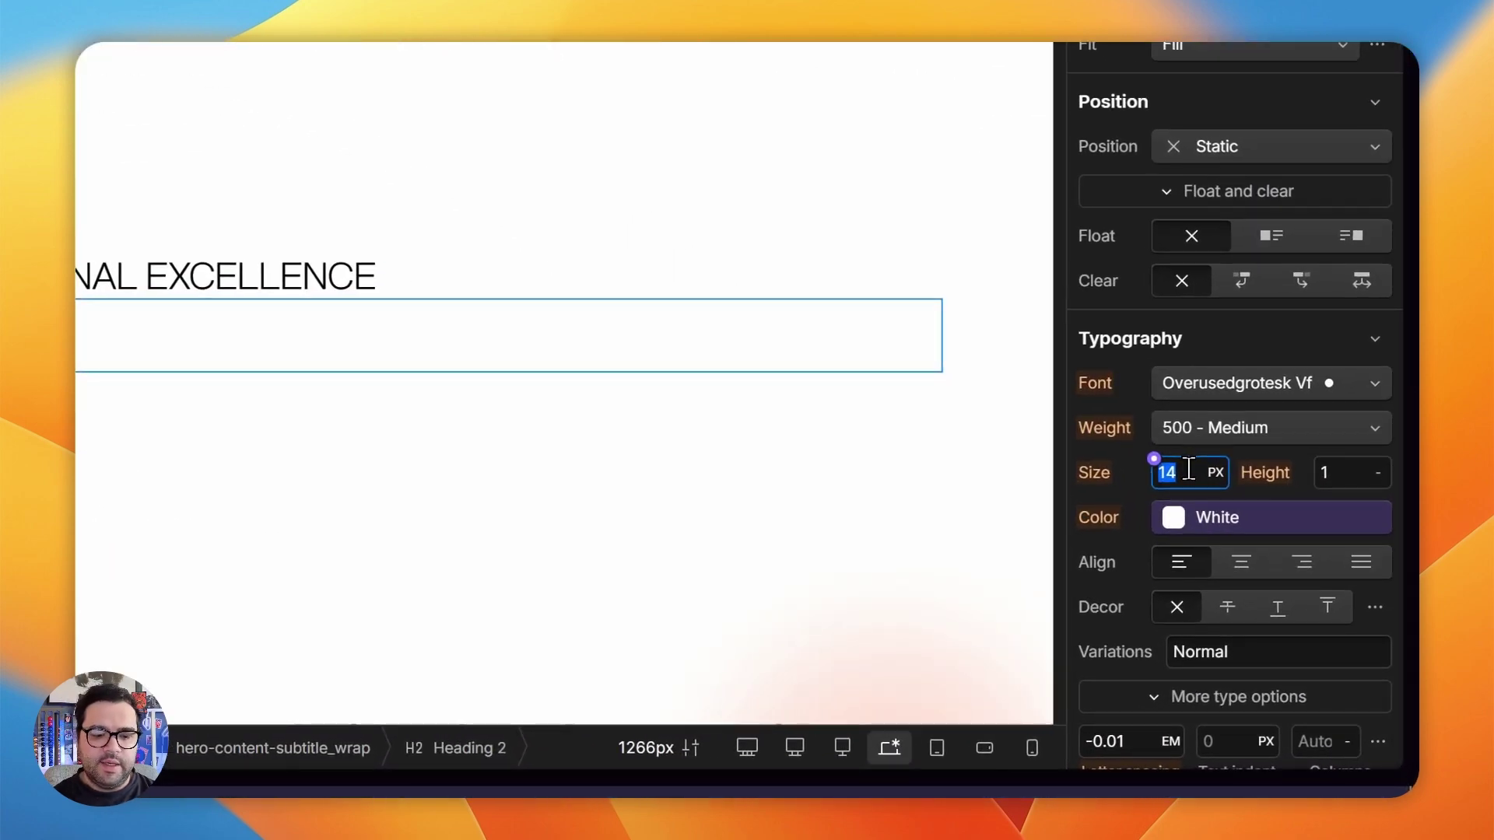
type("1")
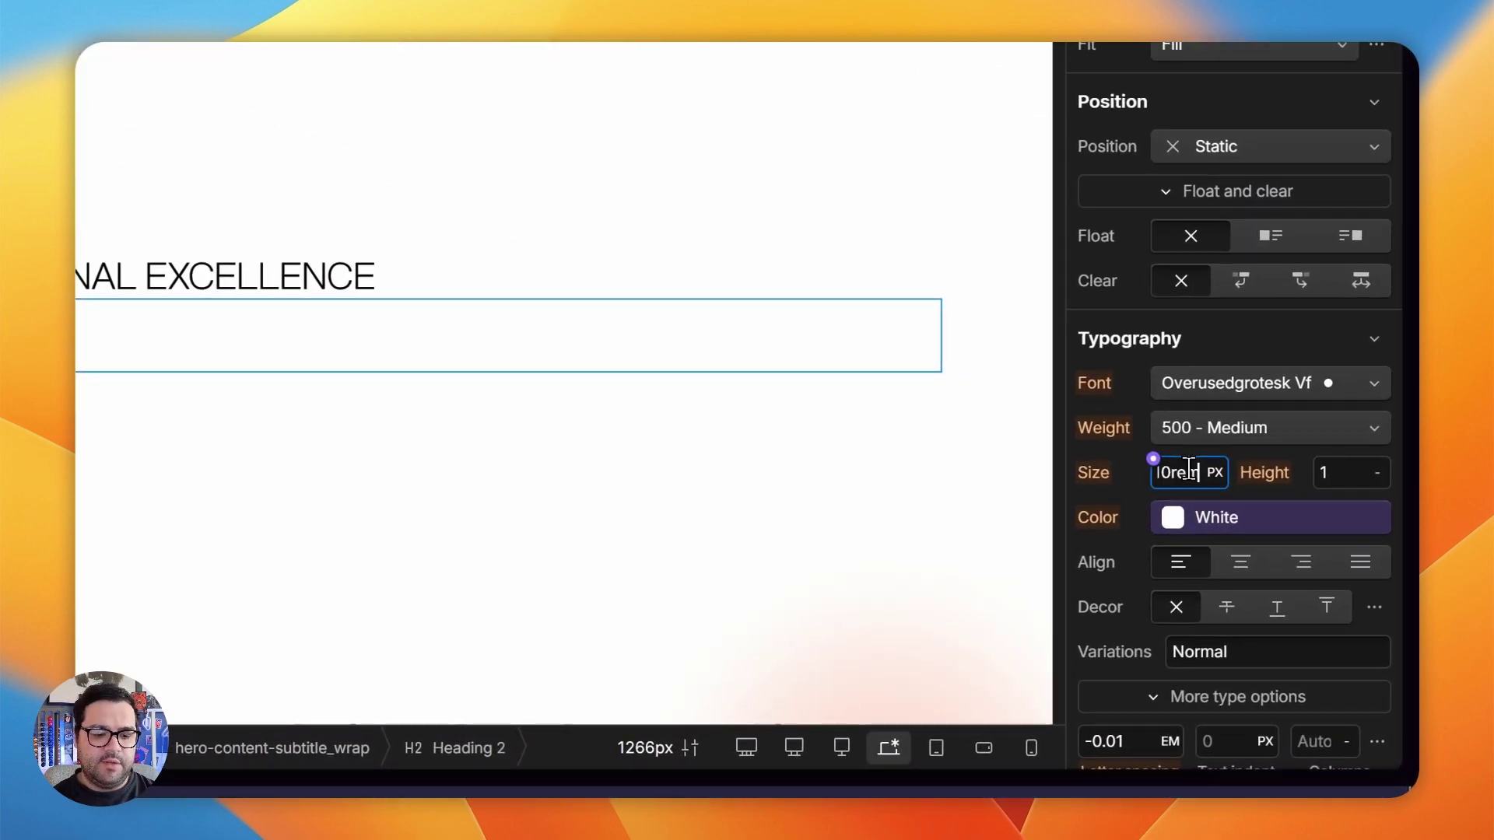
type("0rem")
key("Return")
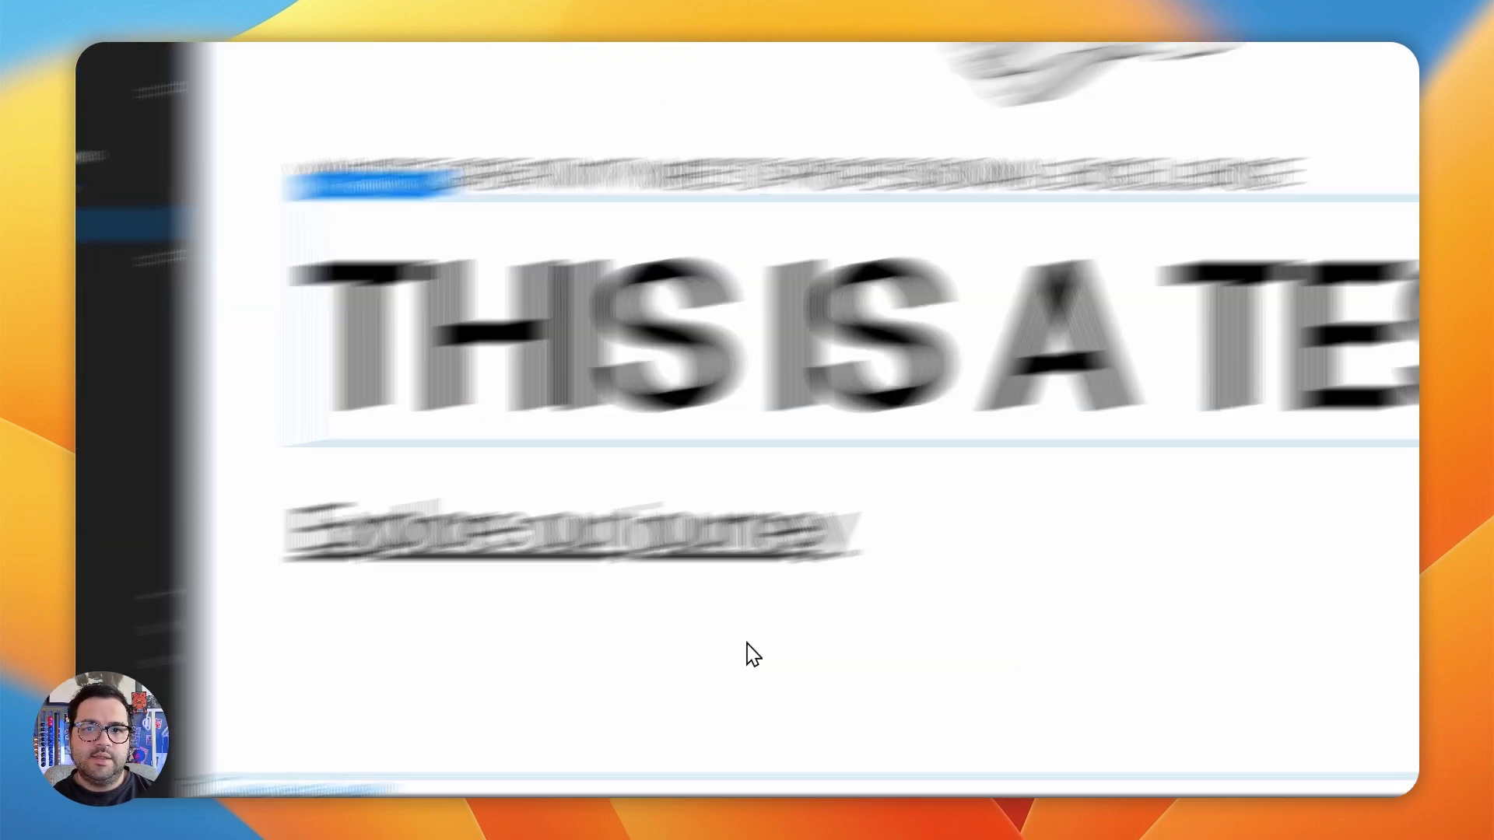
key("BackSpace")
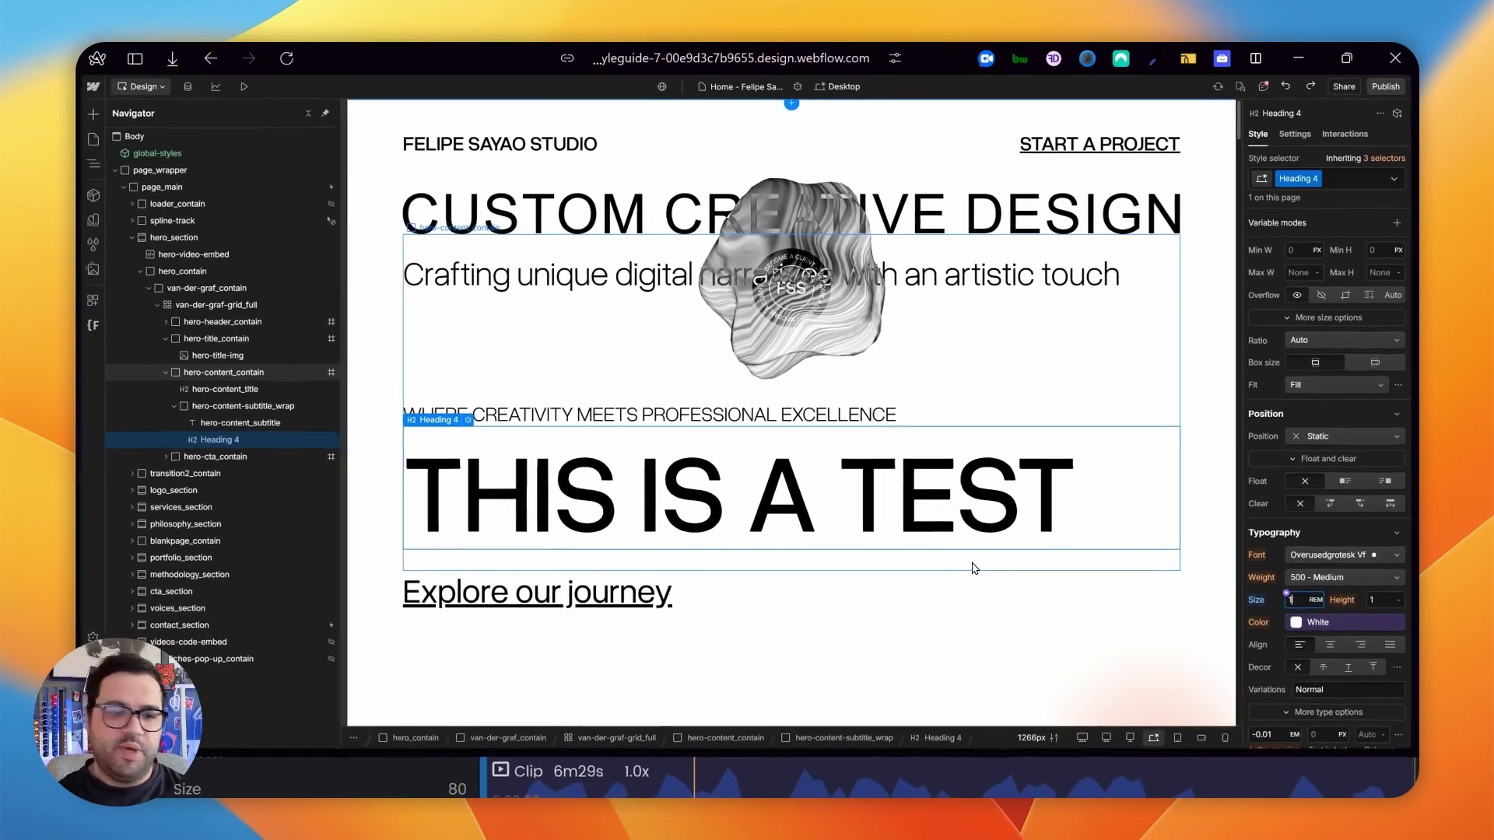
type("2")
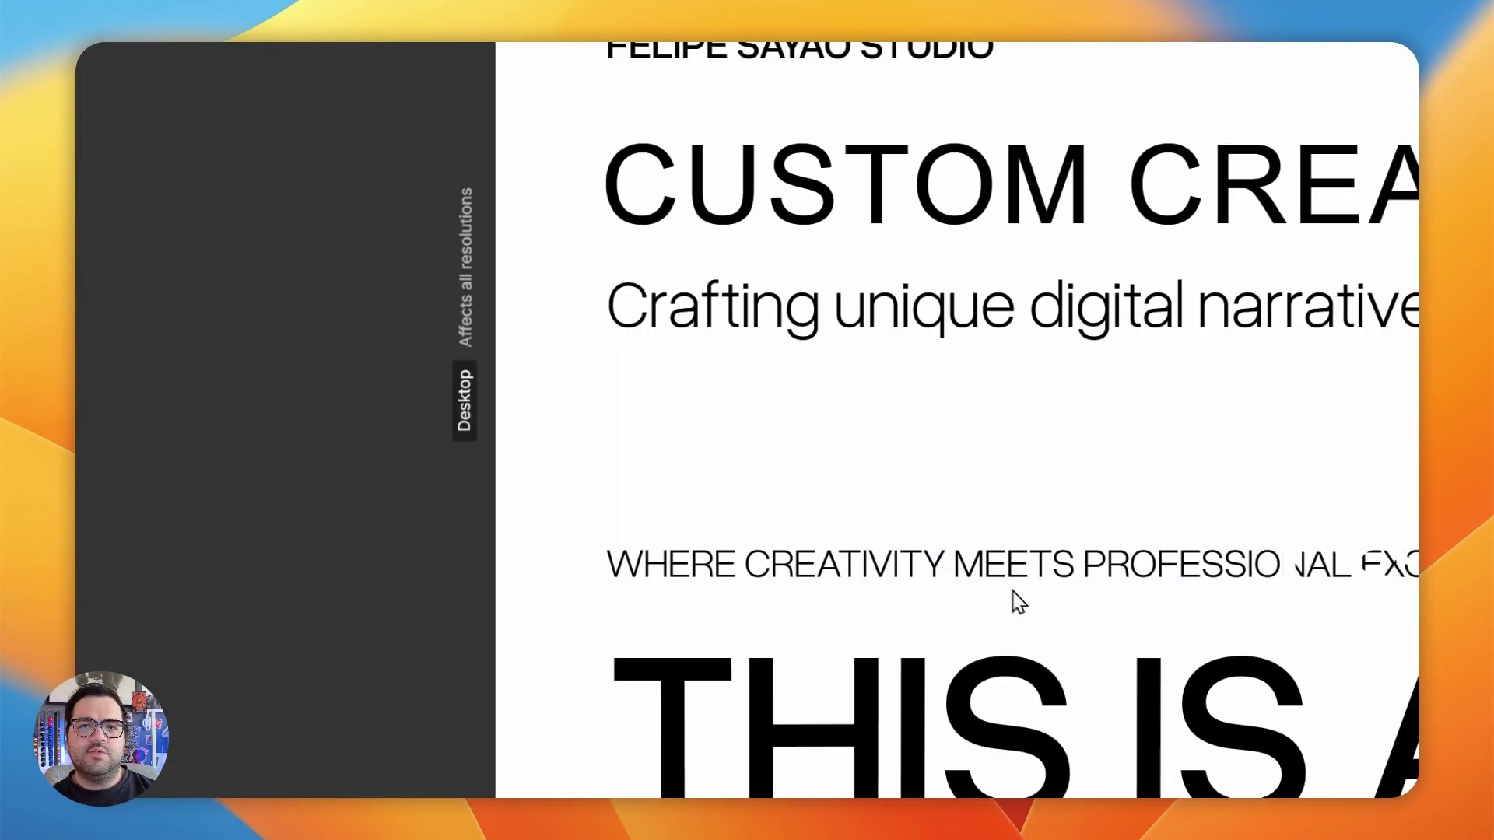
Preview the page, check how it scrolls and scales on a wider canvas, and return to the design view
scroll(1010, 600, "down", 5)
scroll(900, 624, "up", 5)
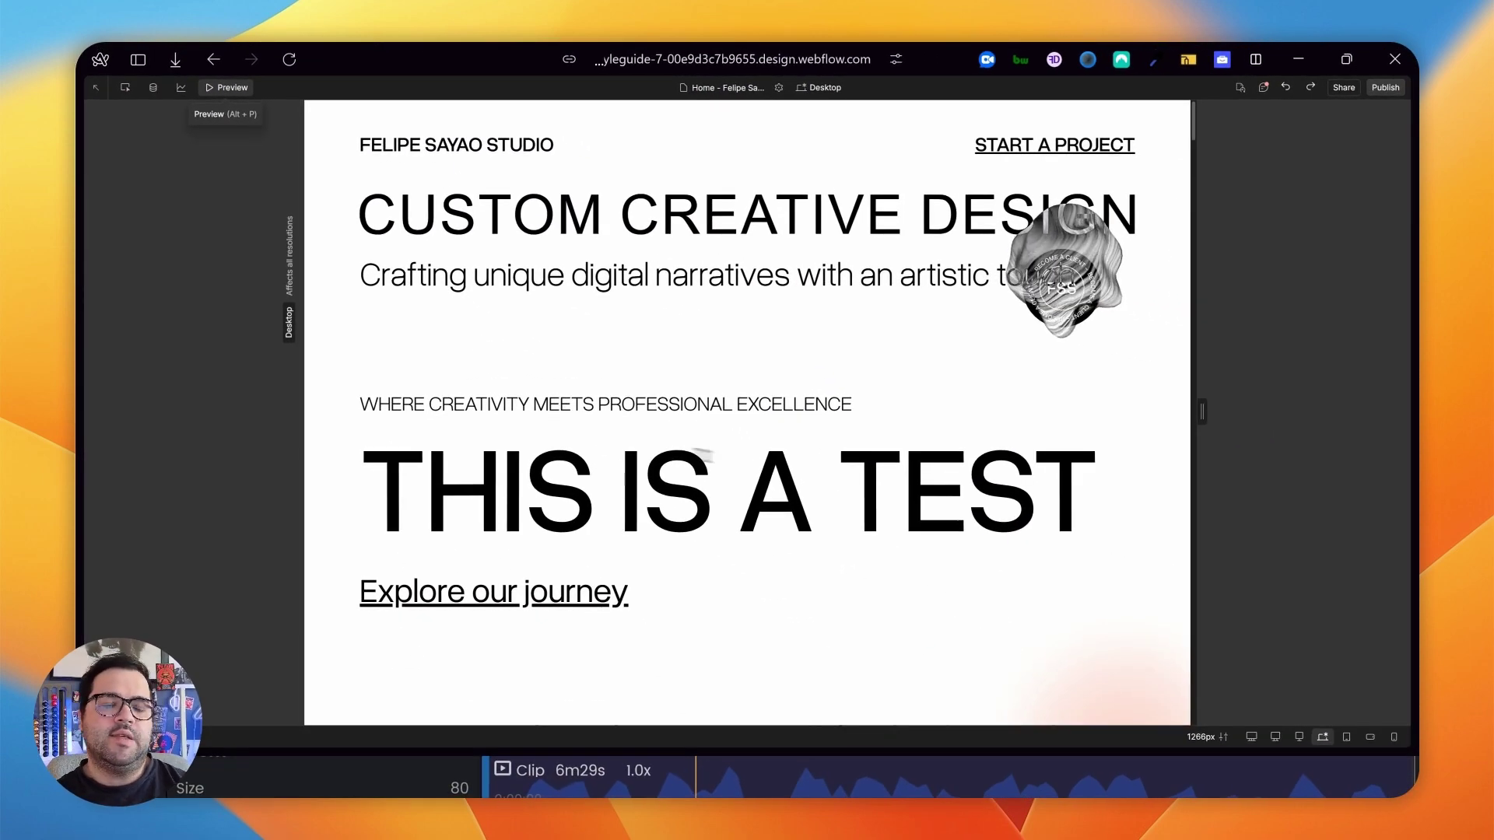
left_click_drag(1205, 393, 1313, 391)
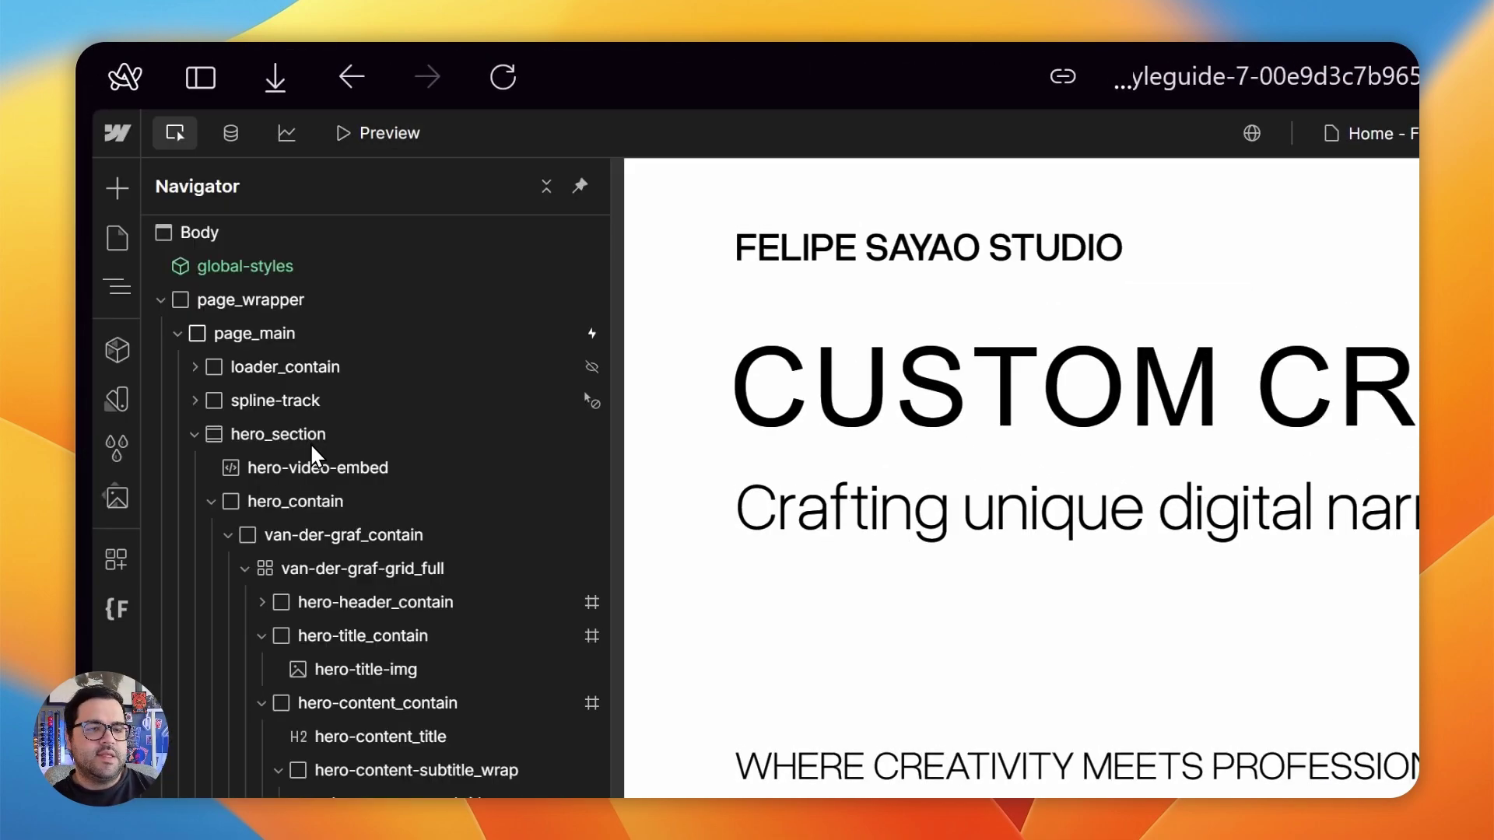
key("super+shift+p")
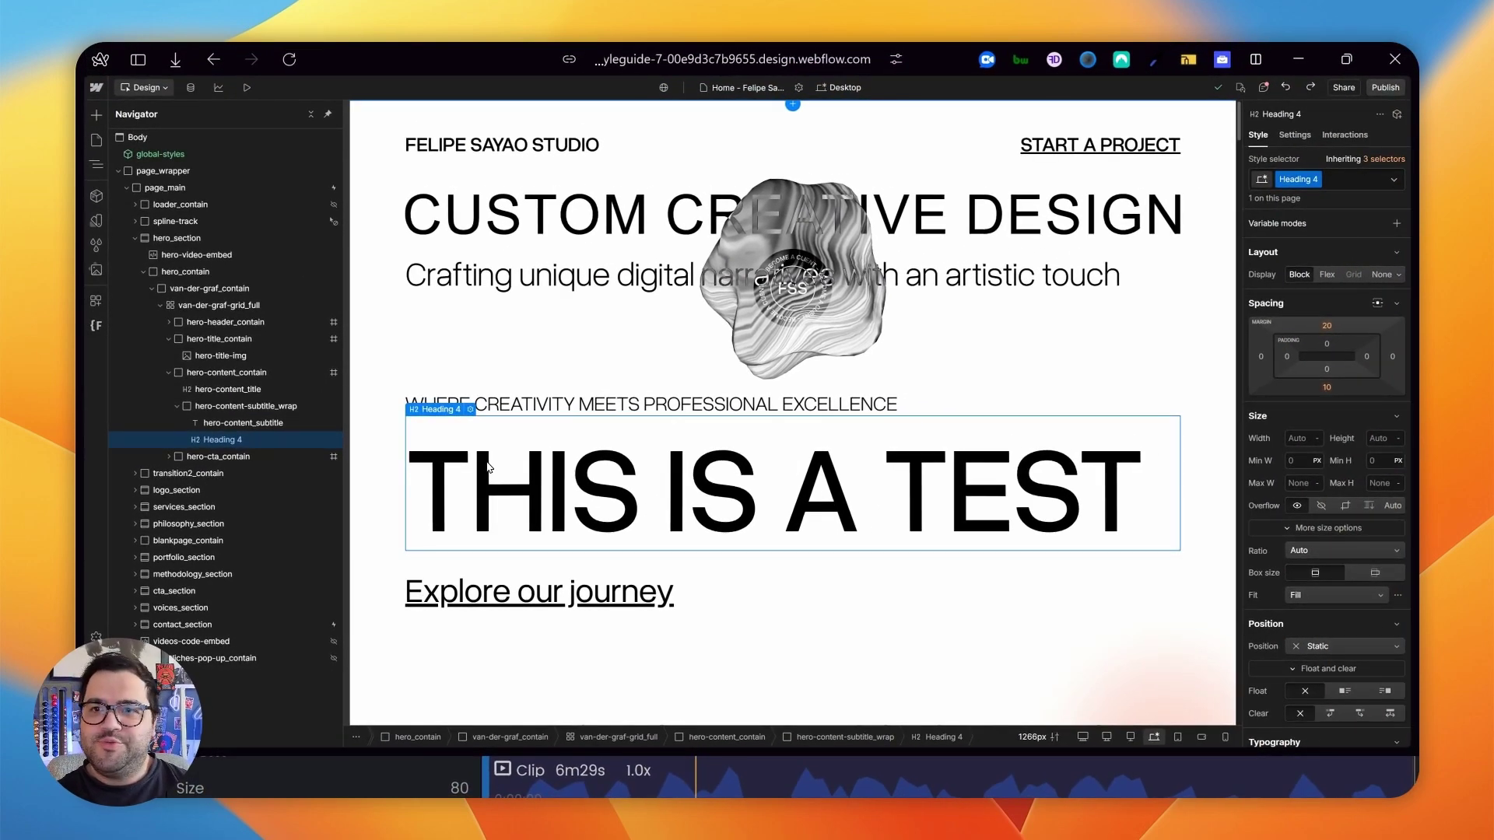
Replace the test heading with a new H1 heading inside hero-content-subtitle_wrap
key("Delete")
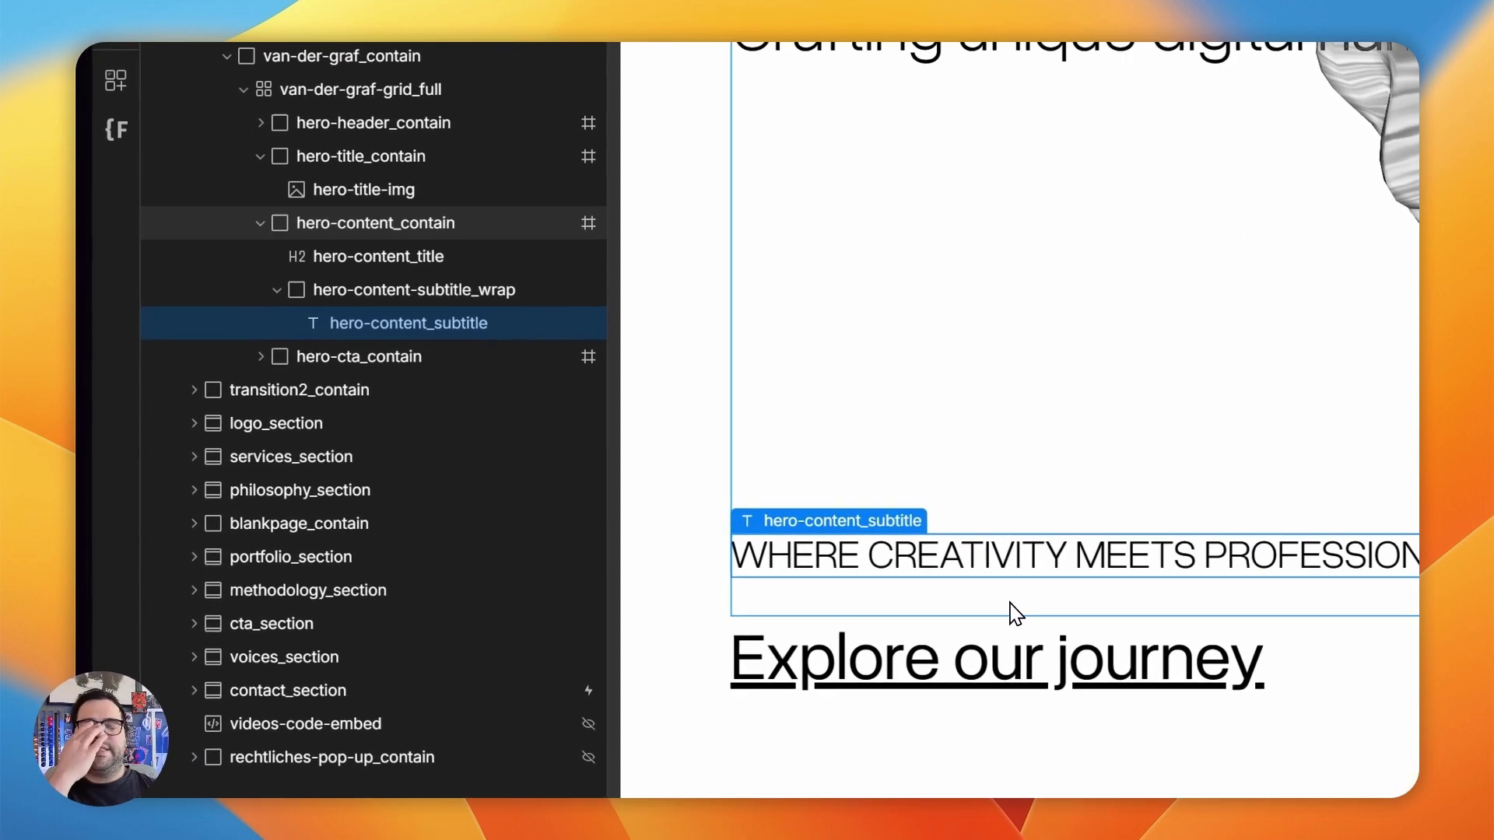
left_click(548, 570)
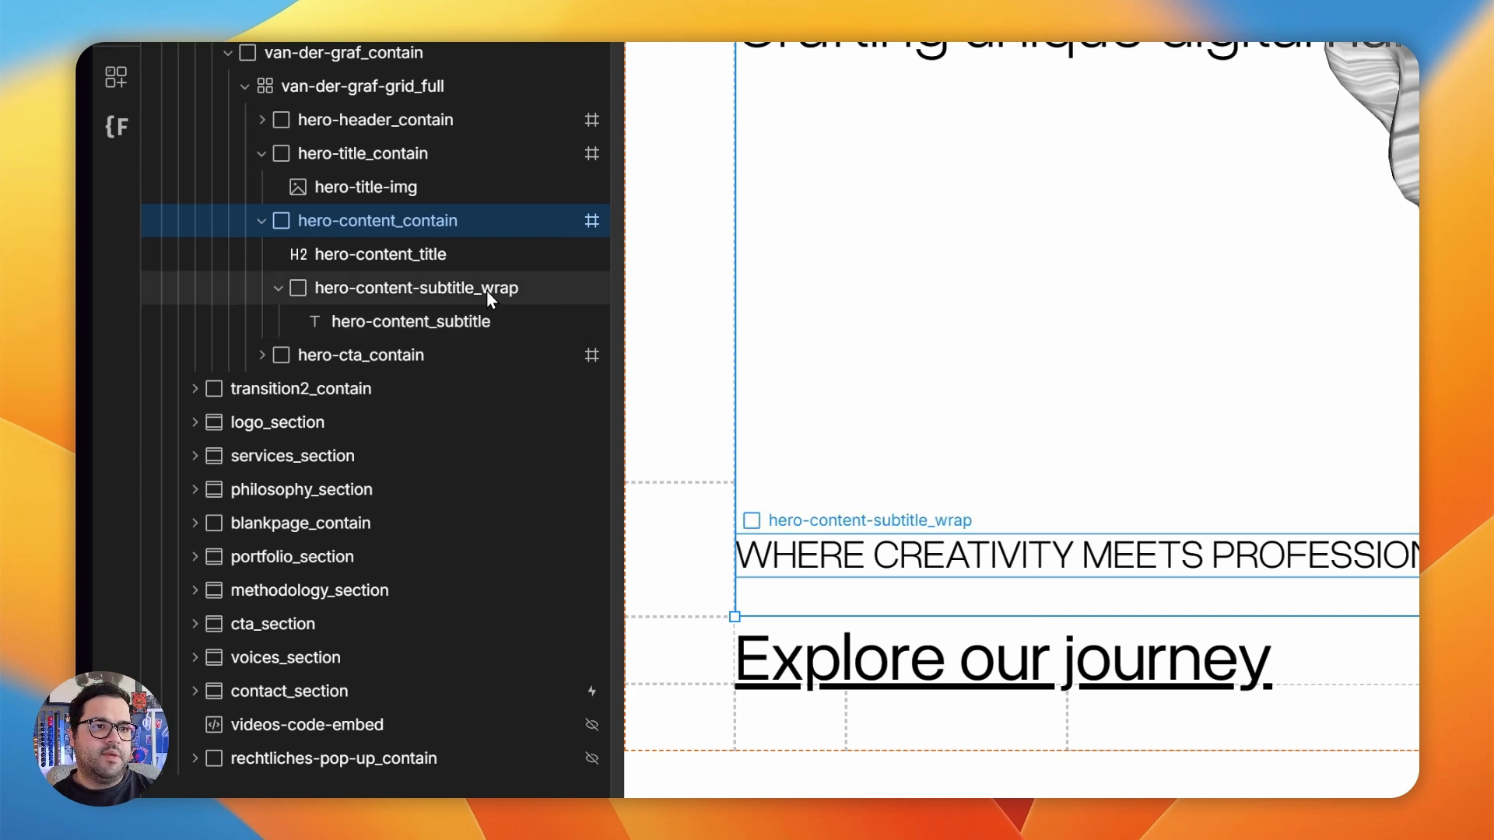
key("Down")
key("Down")
key("Down")
key("Up")
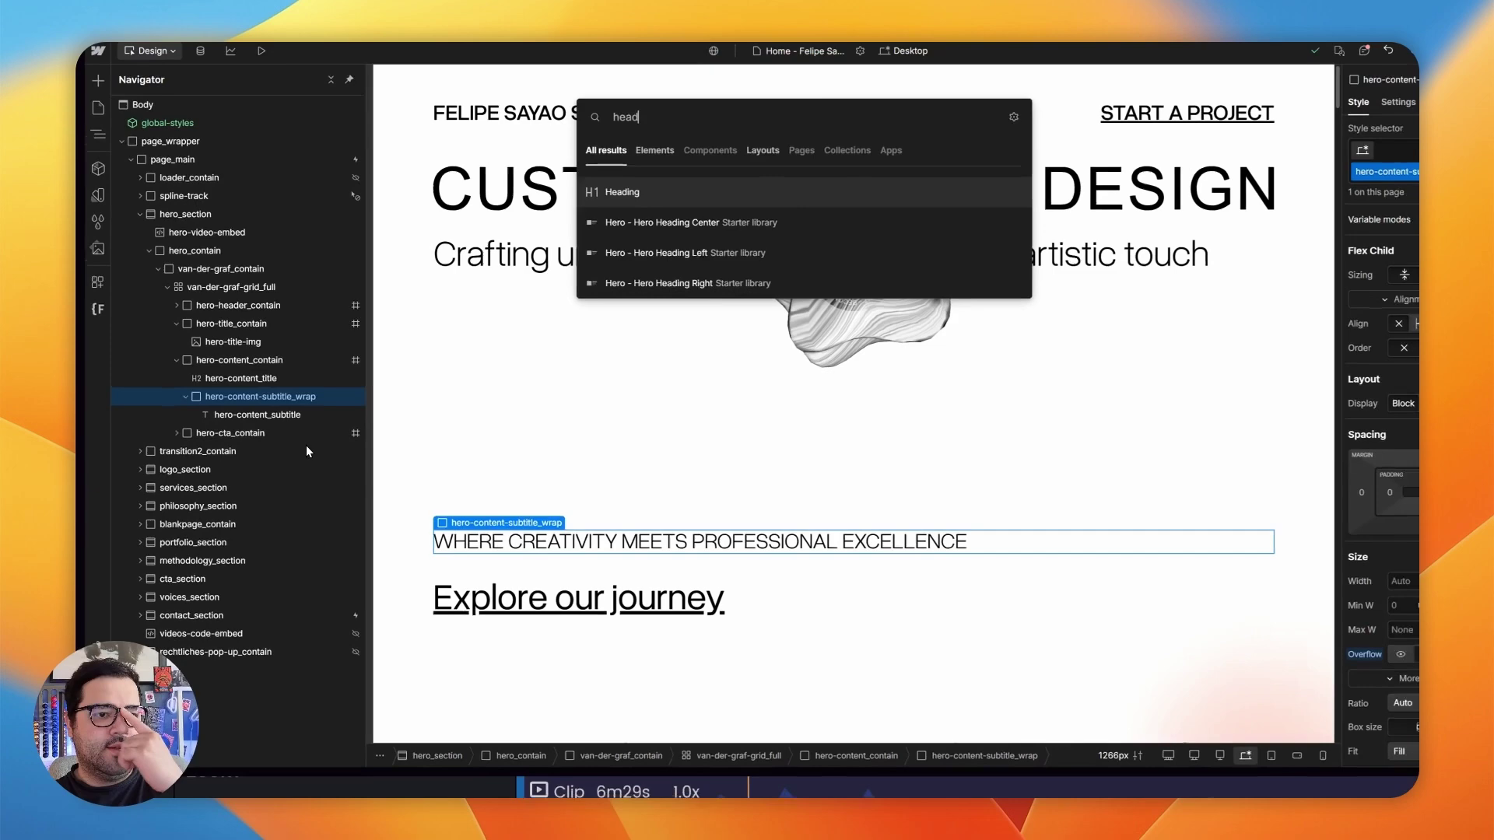
key("Return")
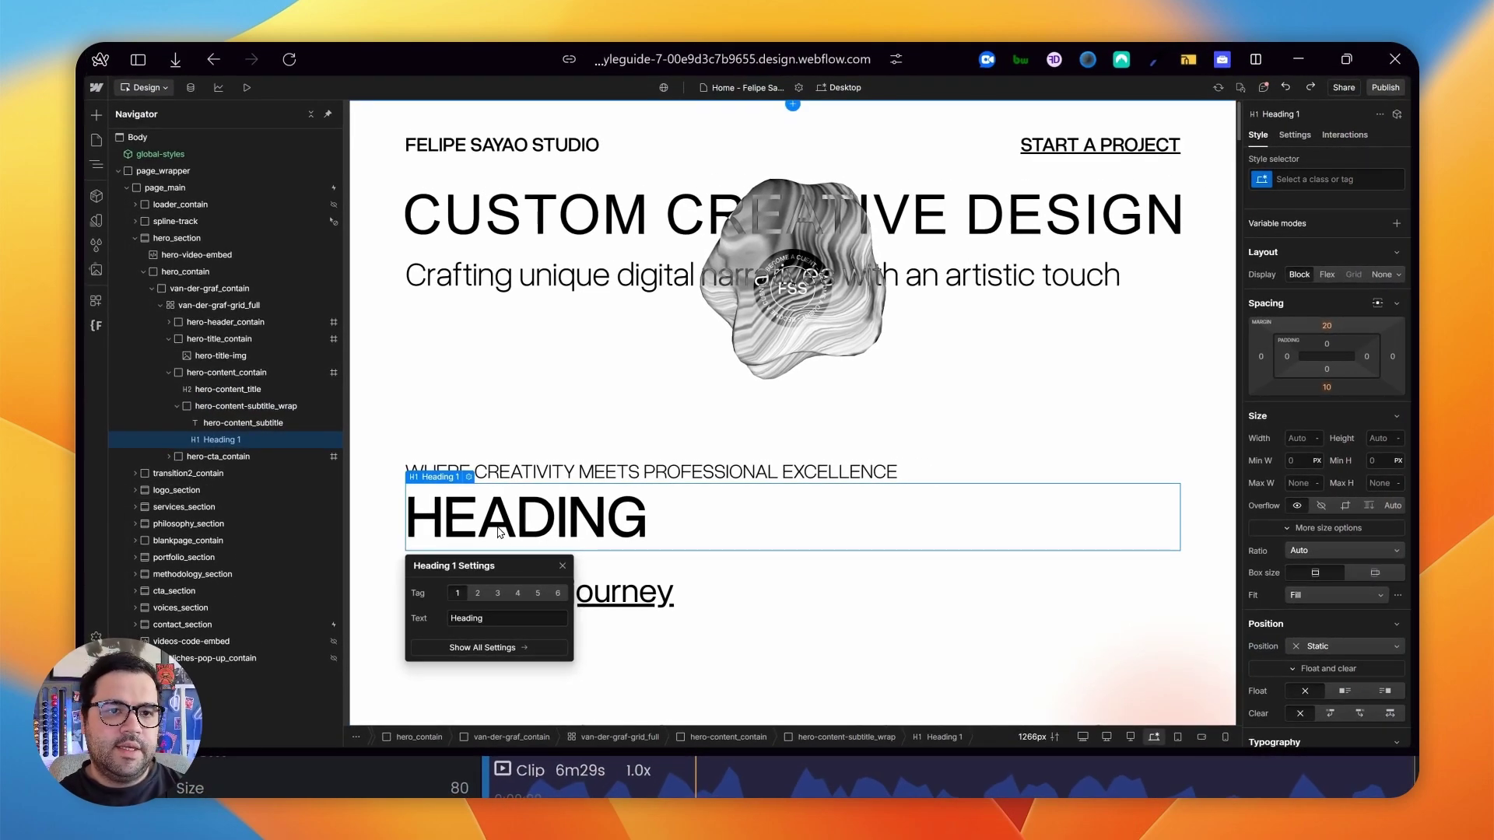
Set the new heading's width to 100% and reset its minimum width
left_click(1307, 439)
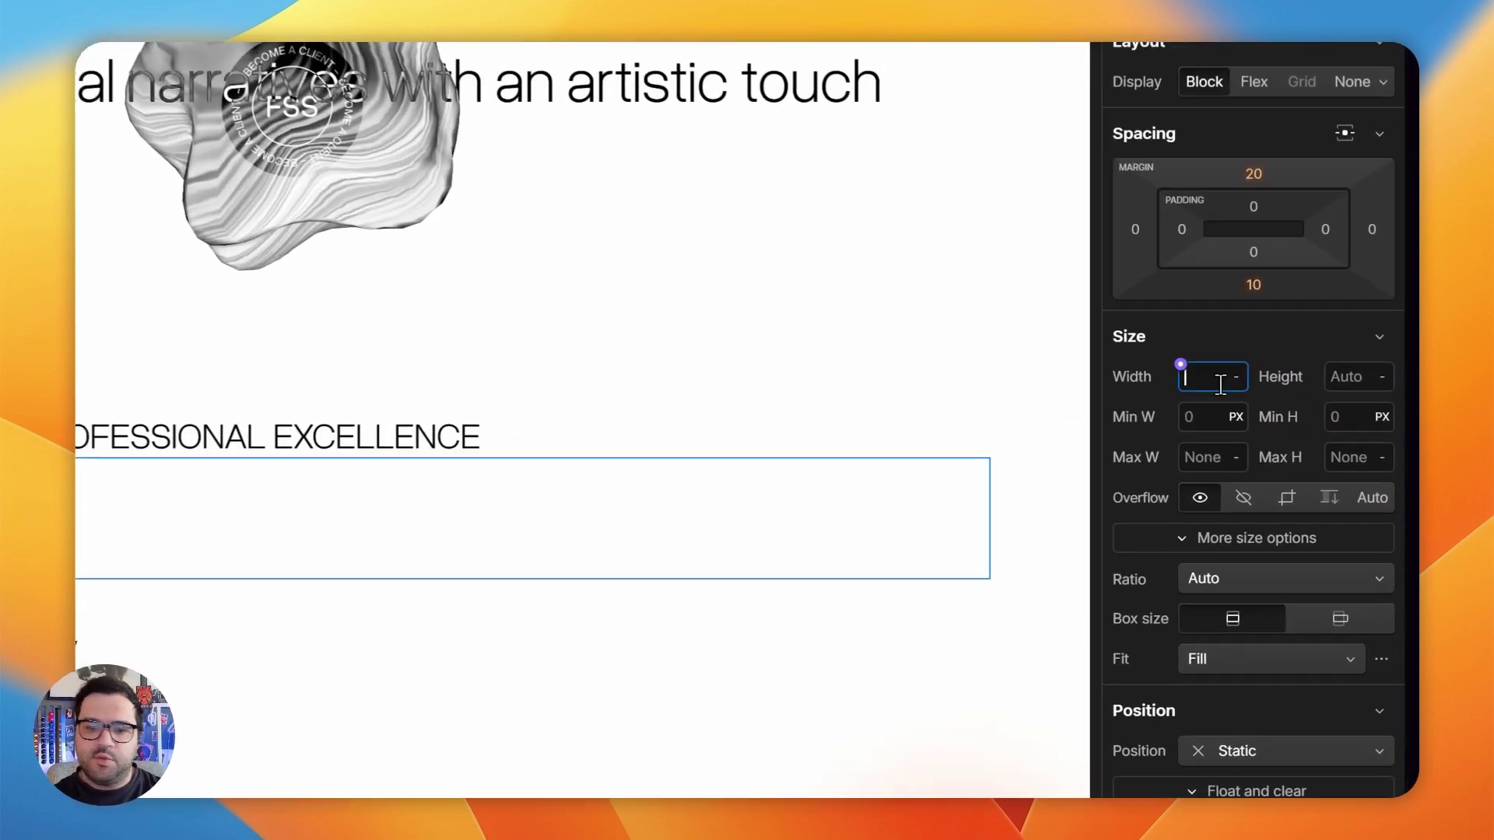
type("100")
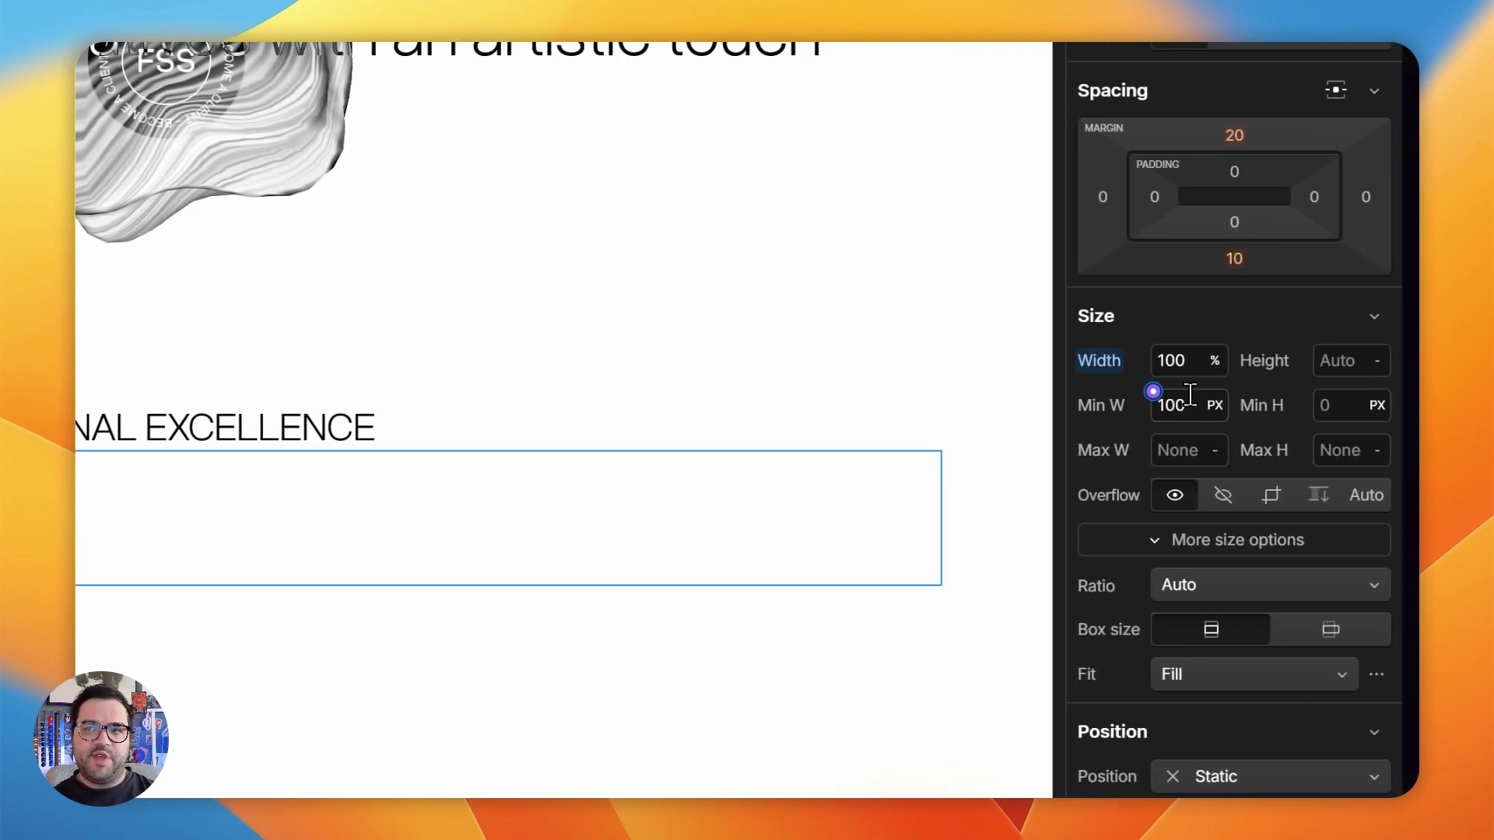
left_click(1103, 414, "alt")
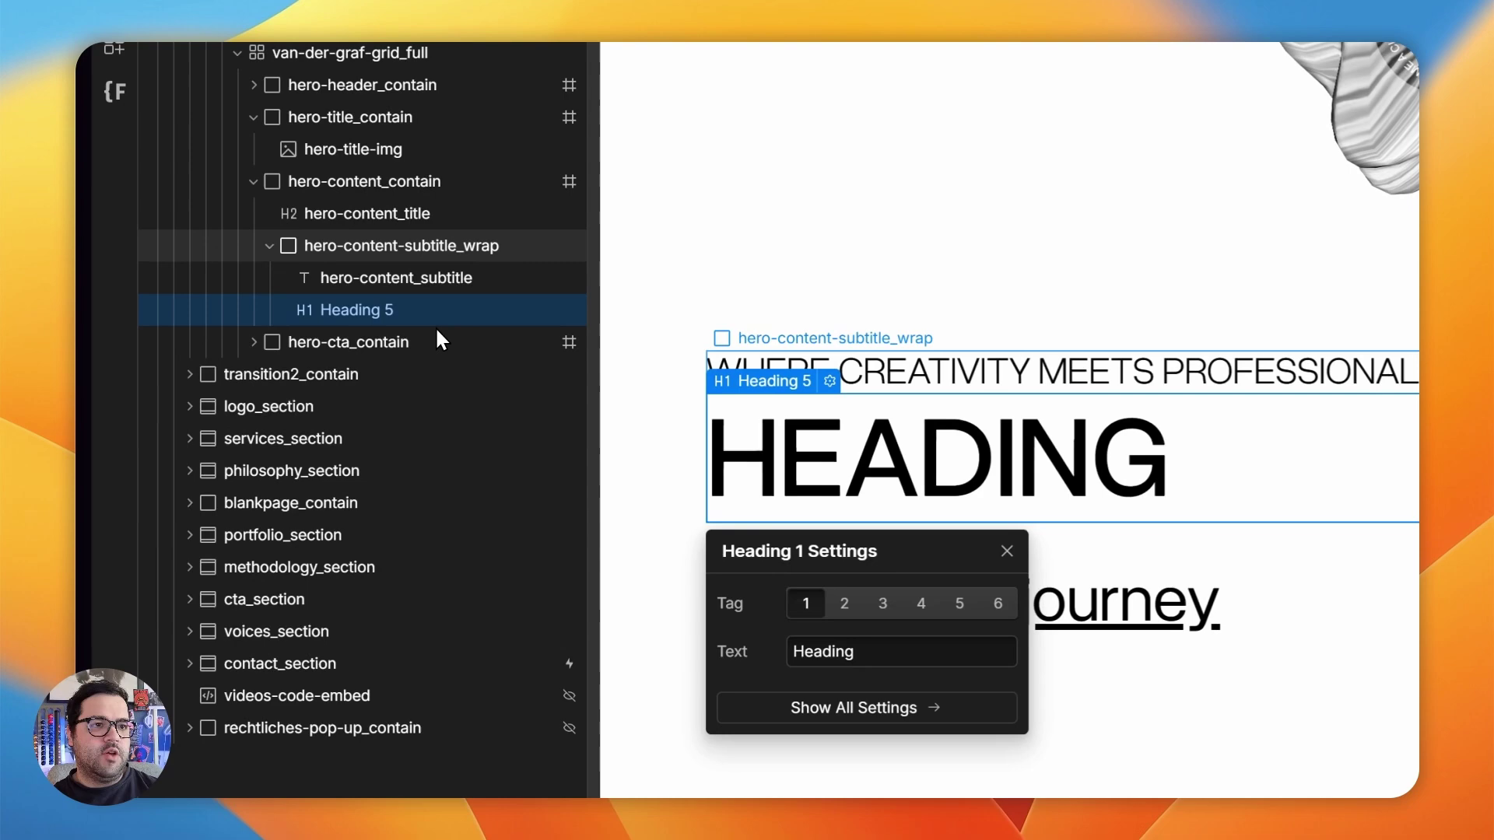
Delete the new heading below the hero subtitle and bring up the overview of open windows
left_click(245, 406)
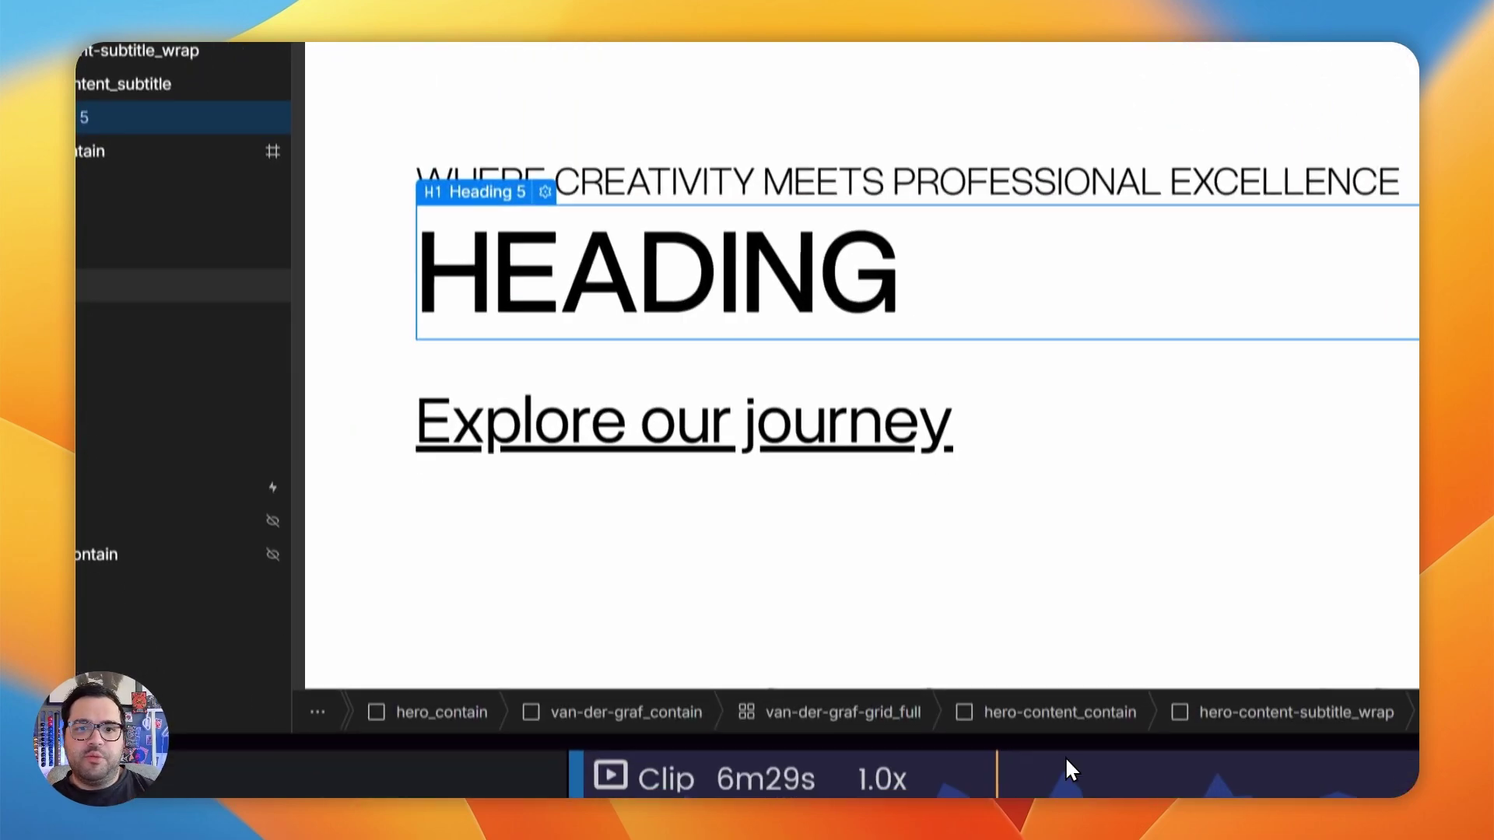
key("Delete")
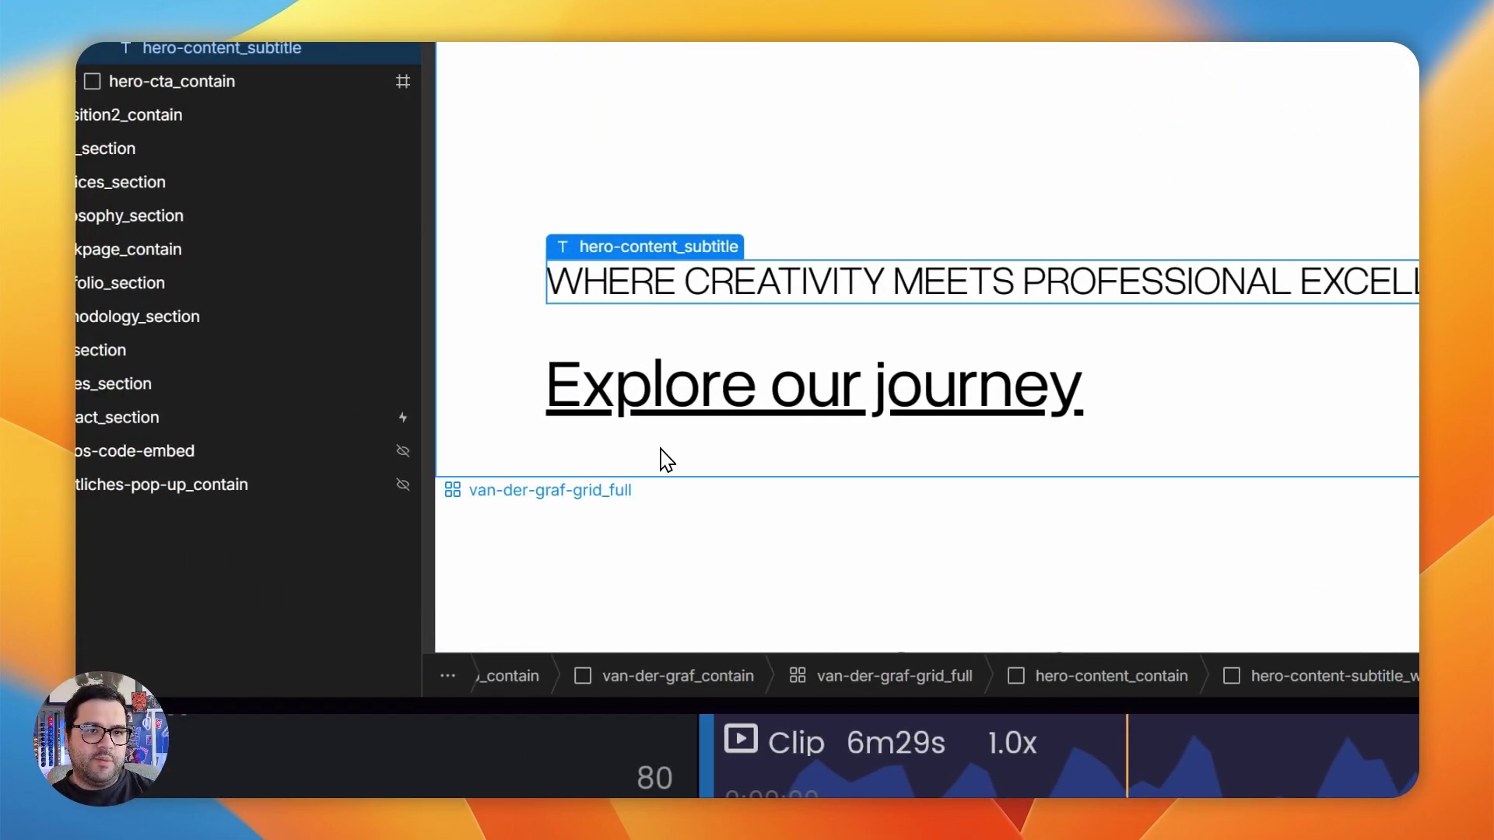
key("alt+Tab")
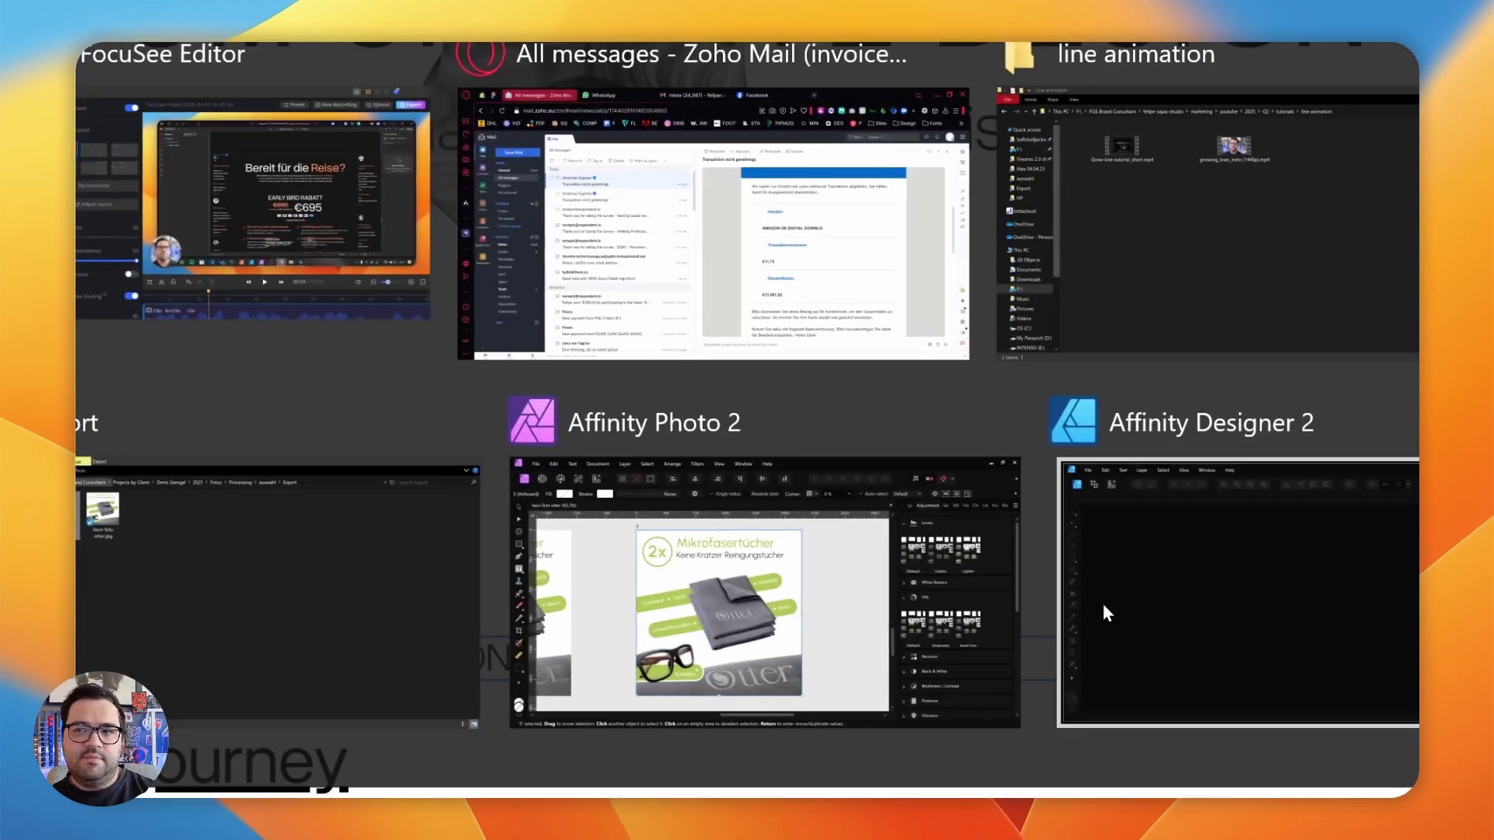
In Affinity Designer 2, create a 210 x 148 mm A5 document at 300 DPI and place the text "this is cool" on it
left_click(1380, 669)
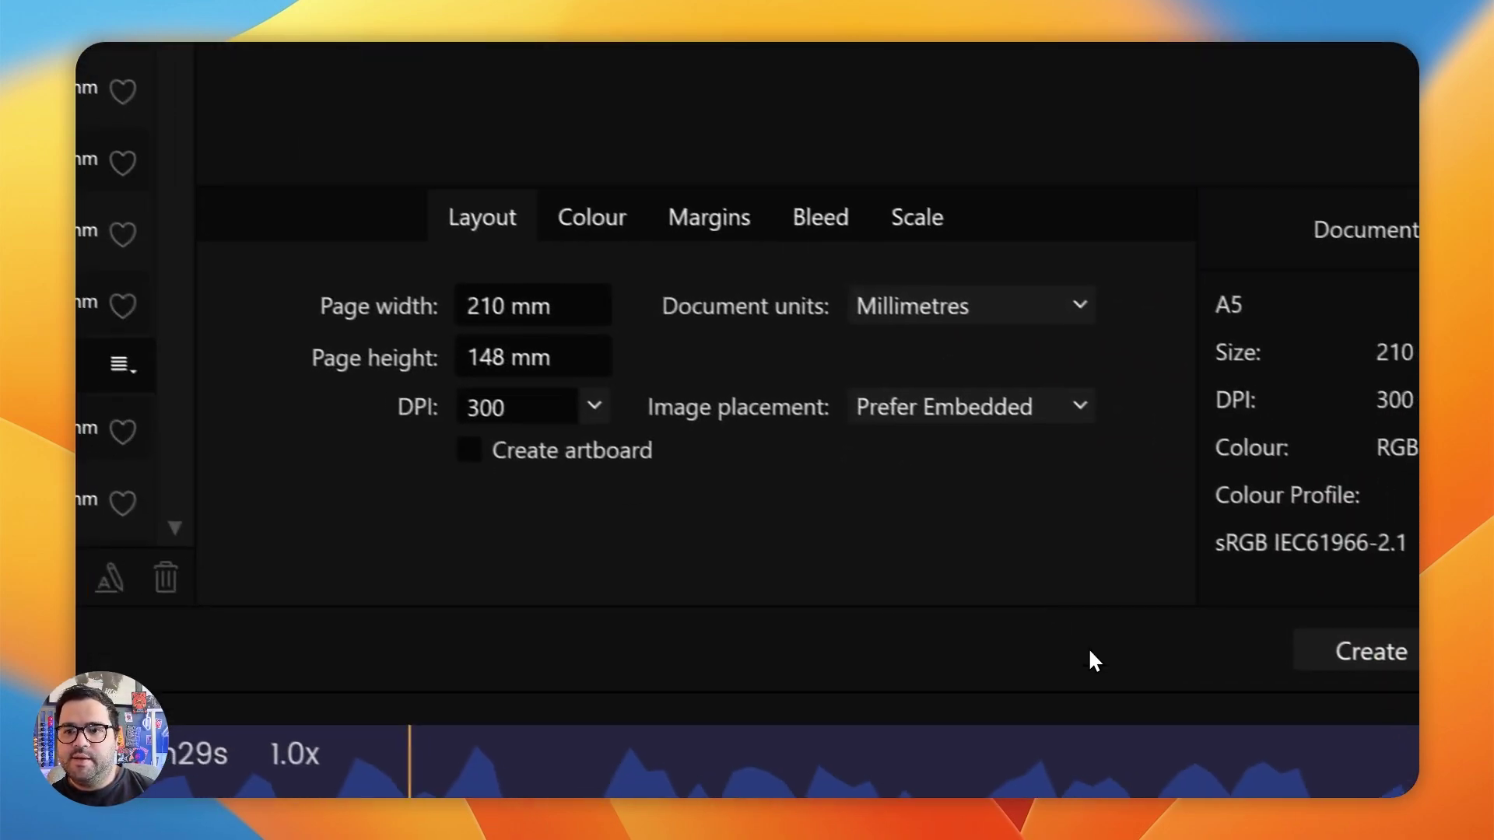
left_click(1064, 631)
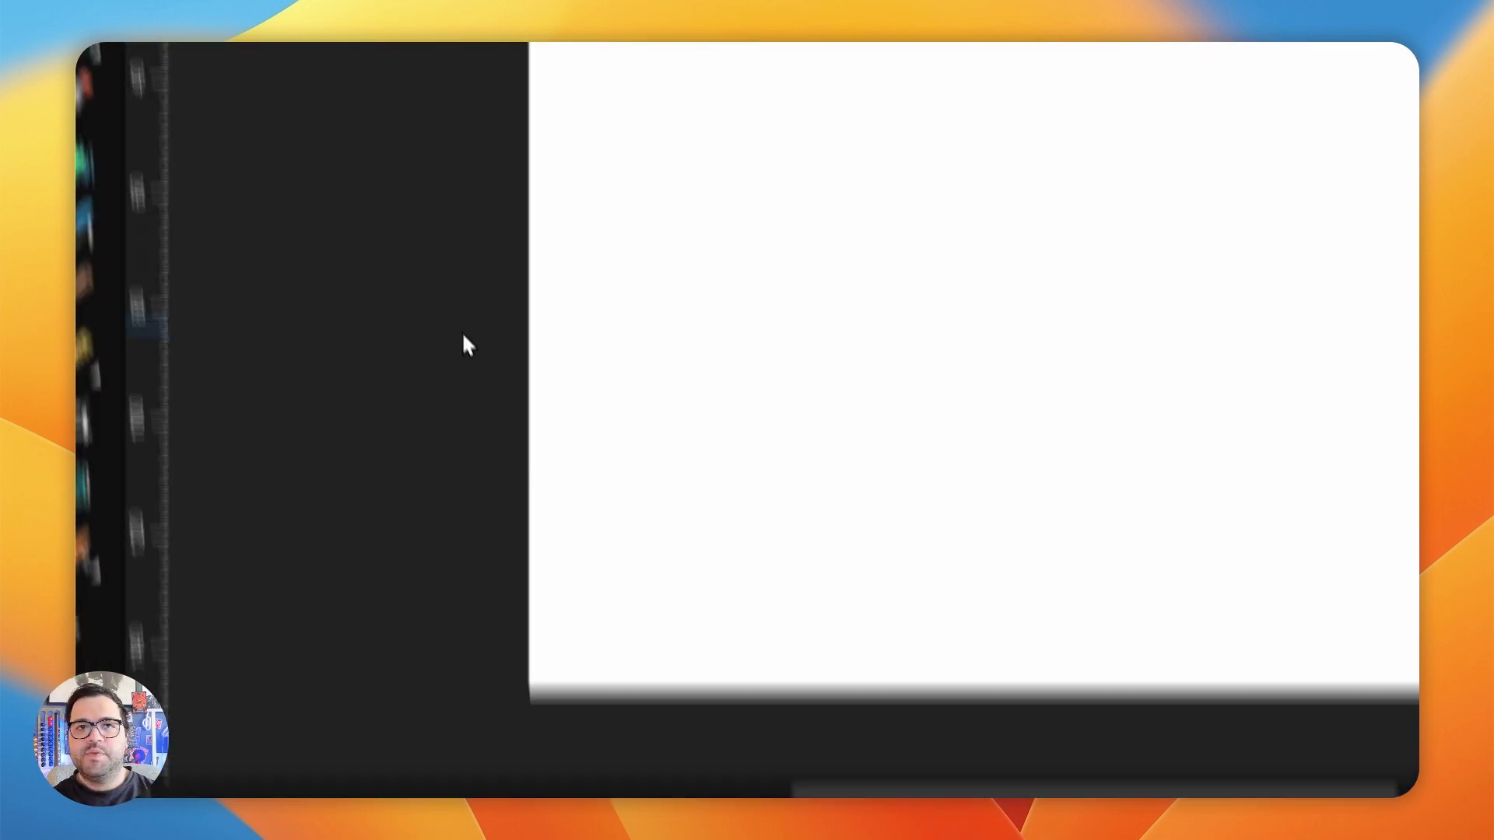
left_click(120, 493)
left_click(334, 497)
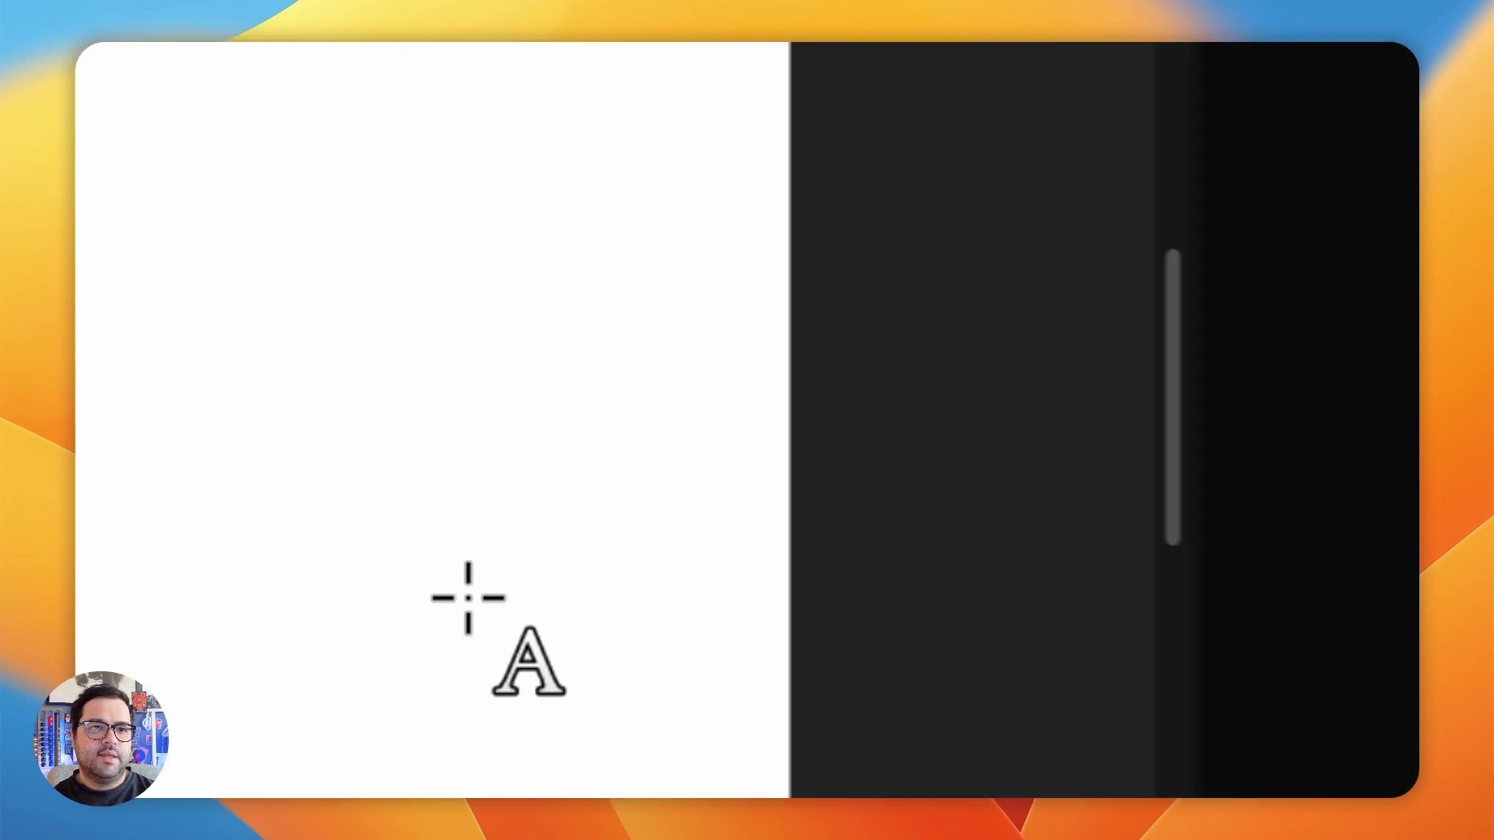
left_click(990, 560)
type("This is co")
key("ctrl+a")
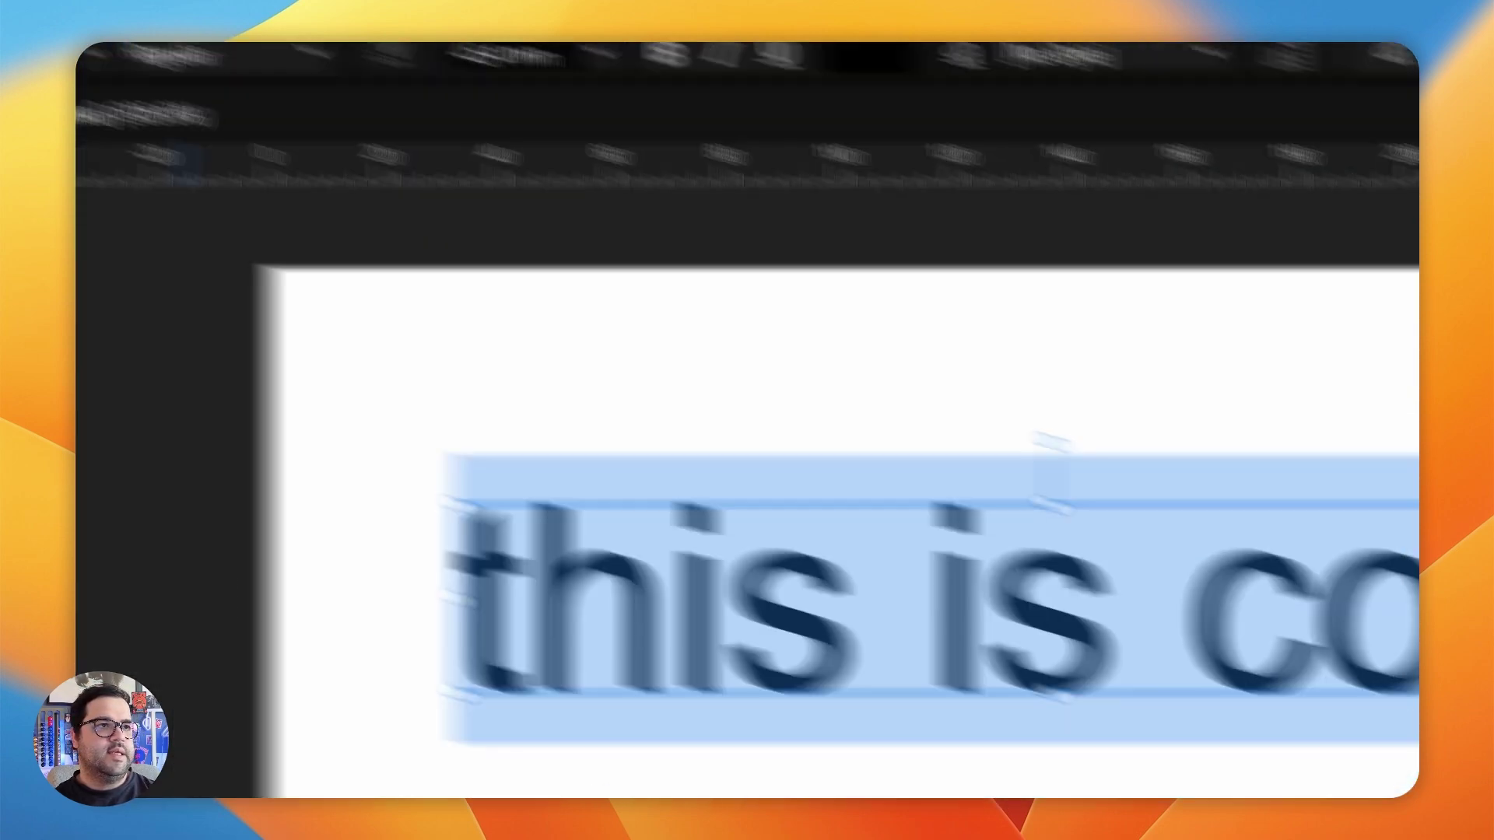
key("Escape")
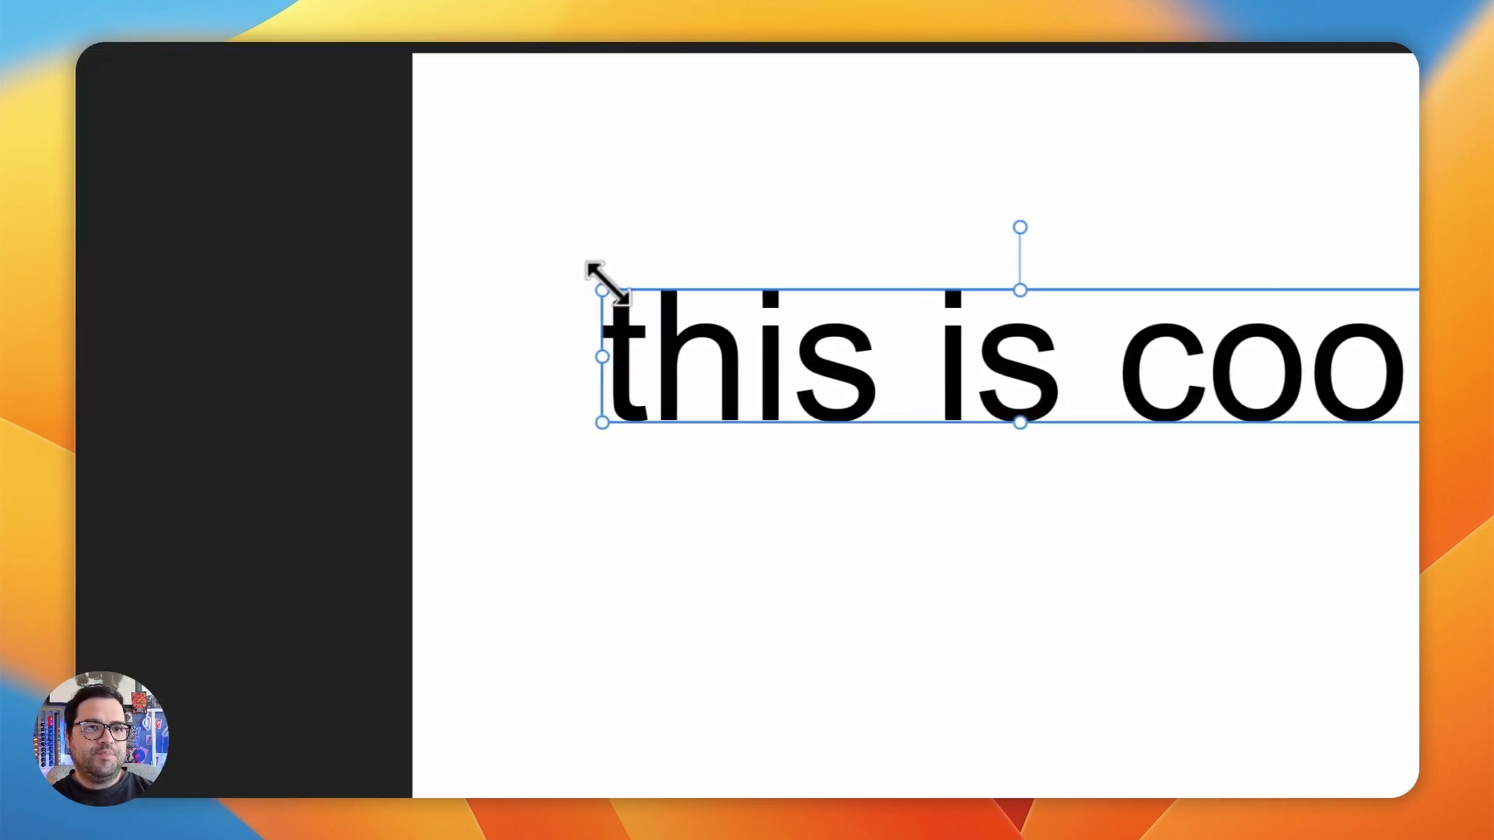
Scale the text "this is cool" to a size of about 34.8 mm and centre it on the page
left_click_drag(196, 270, 4, 156)
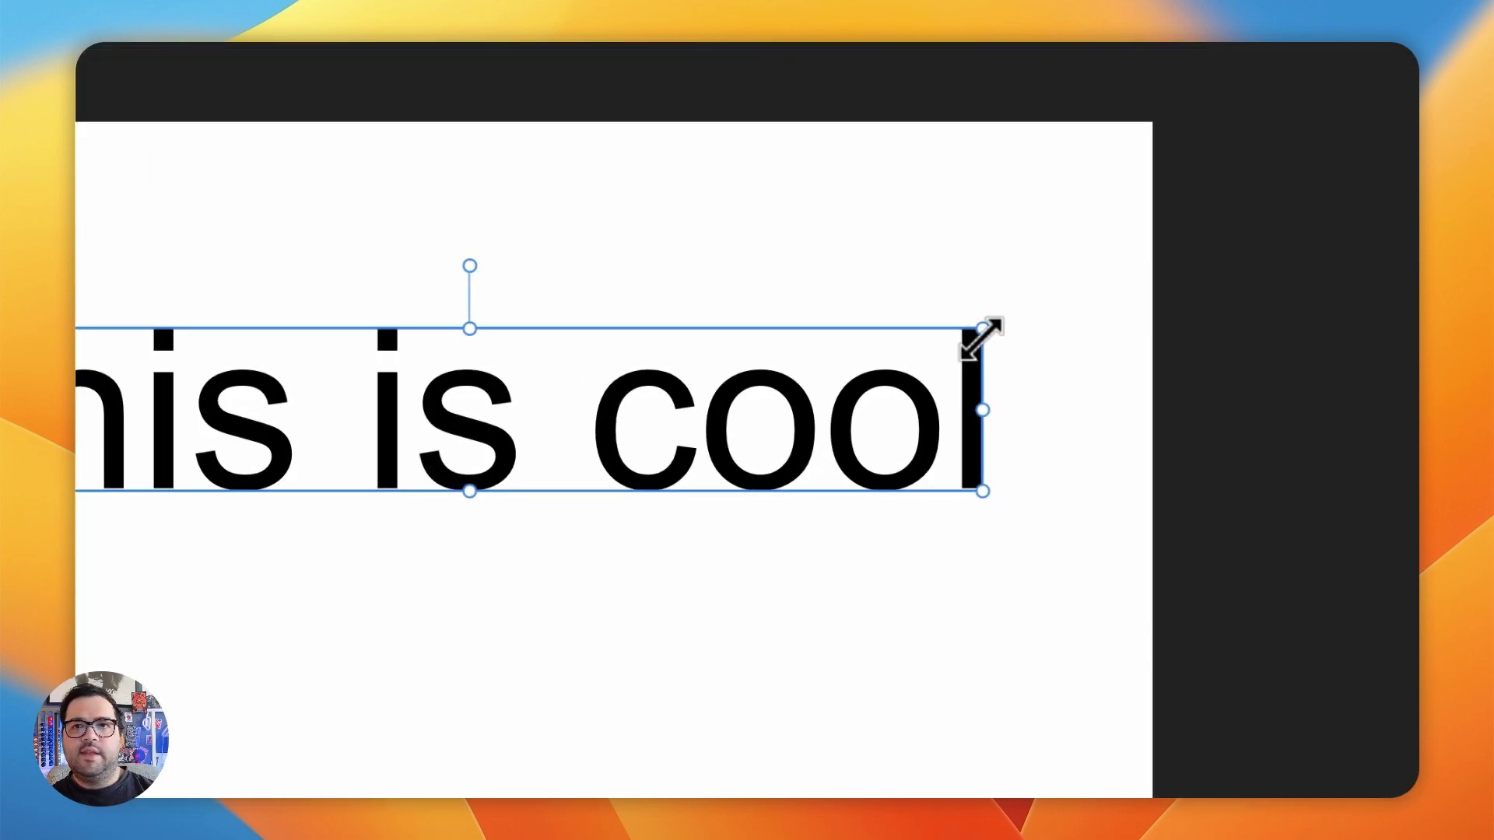
left_click_drag(984, 336, 1011, 276)
scroll(384, 494, "left", 3)
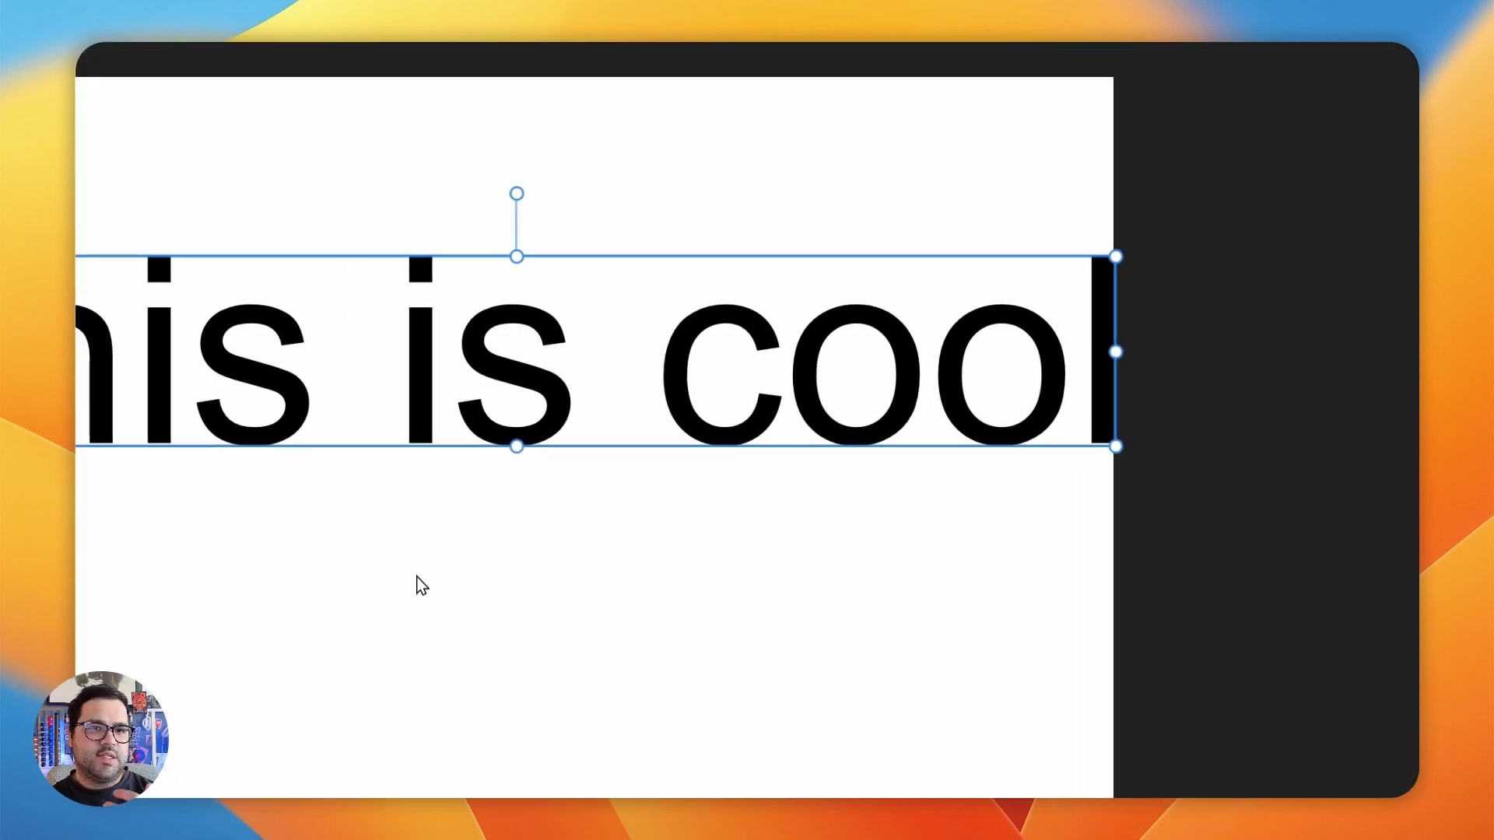
left_click_drag(420, 436, 433, 598)
scroll(920, 477, "right", 3)
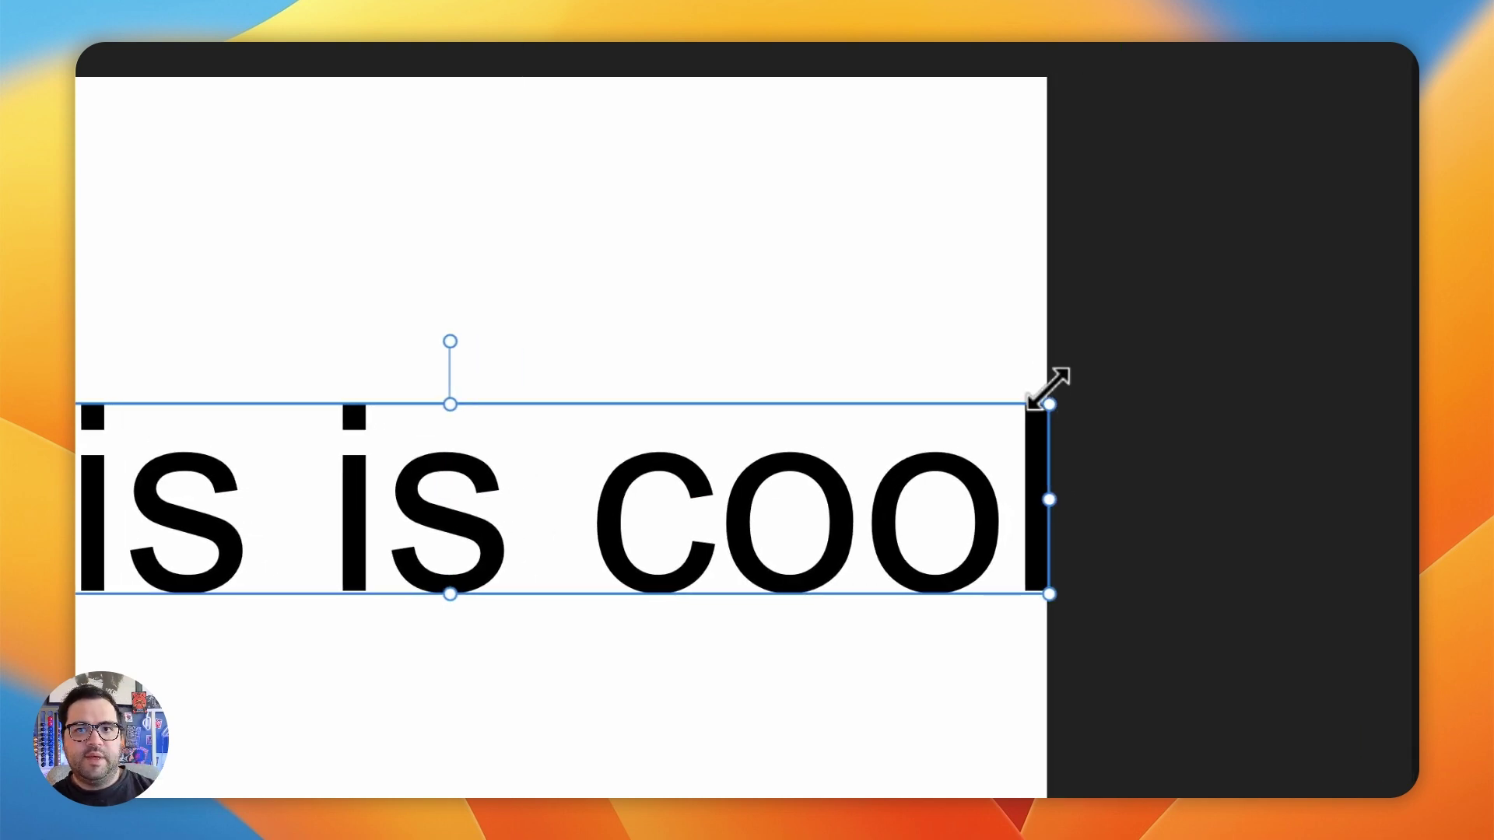
left_click_drag(1049, 389, 784, 486)
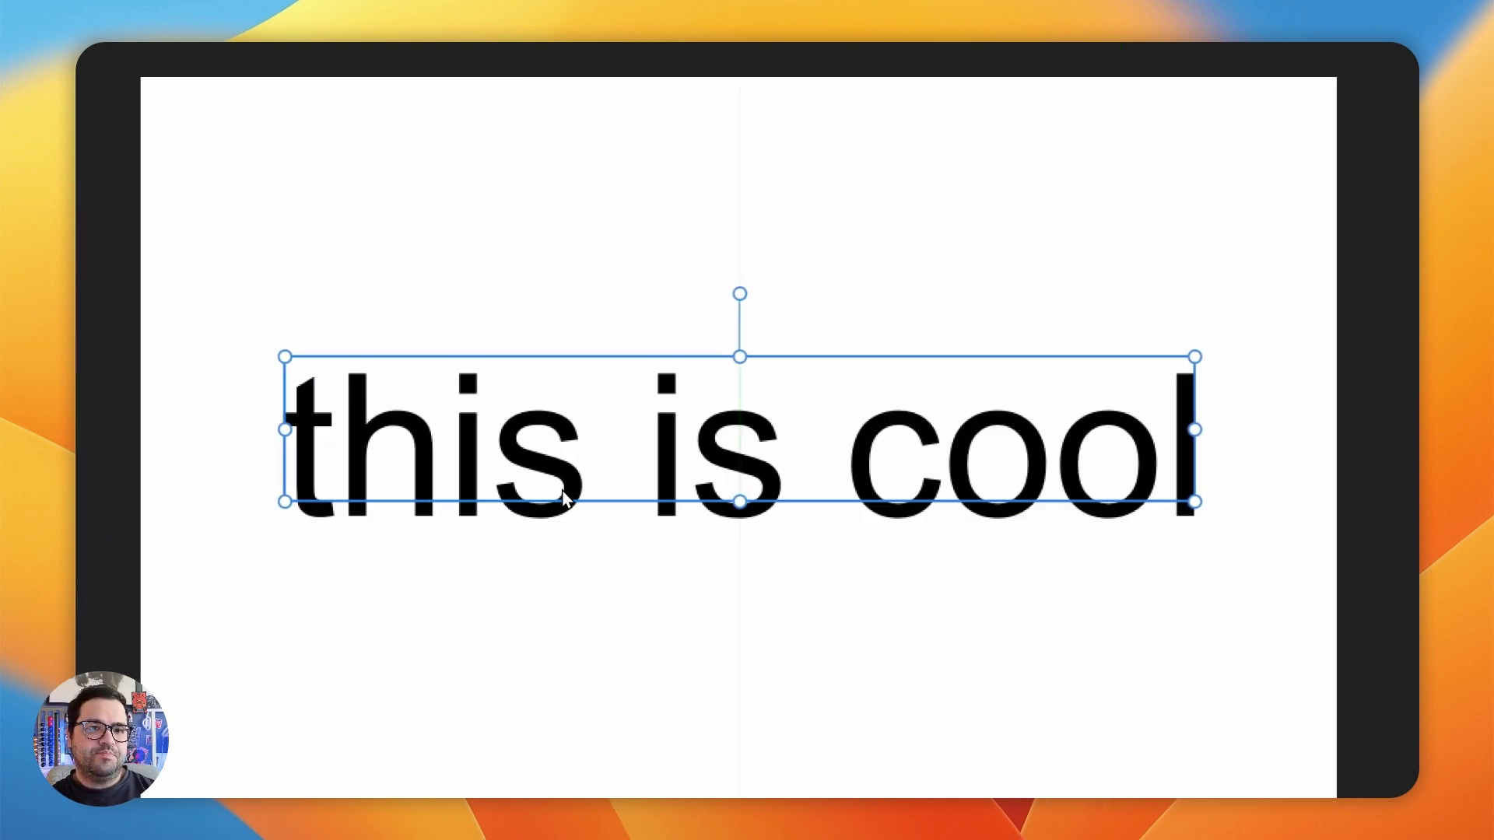
left_click_drag(617, 470, 617, 557)
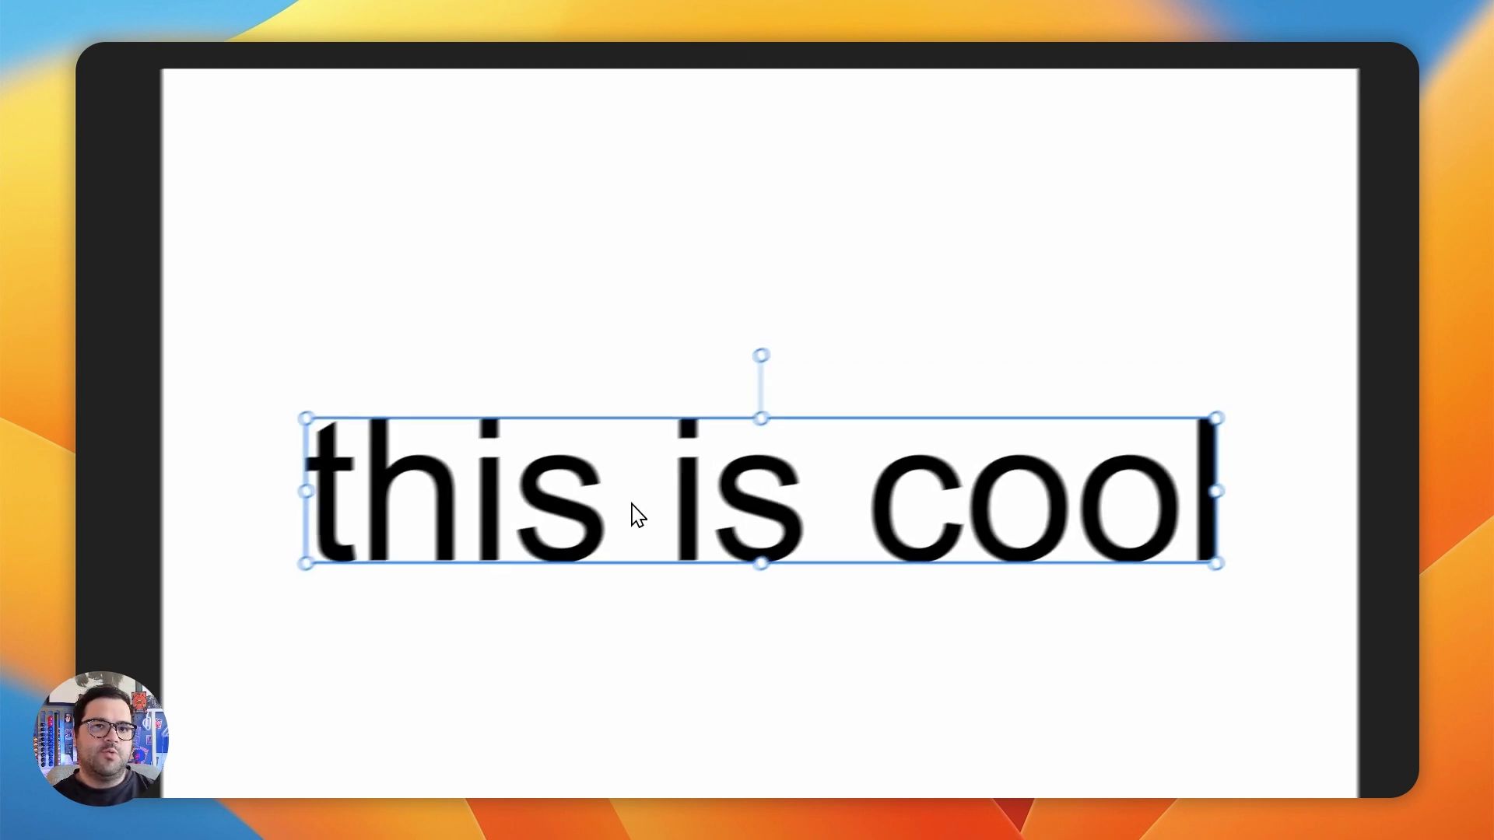
left_click_drag(527, 509, 584, 489)
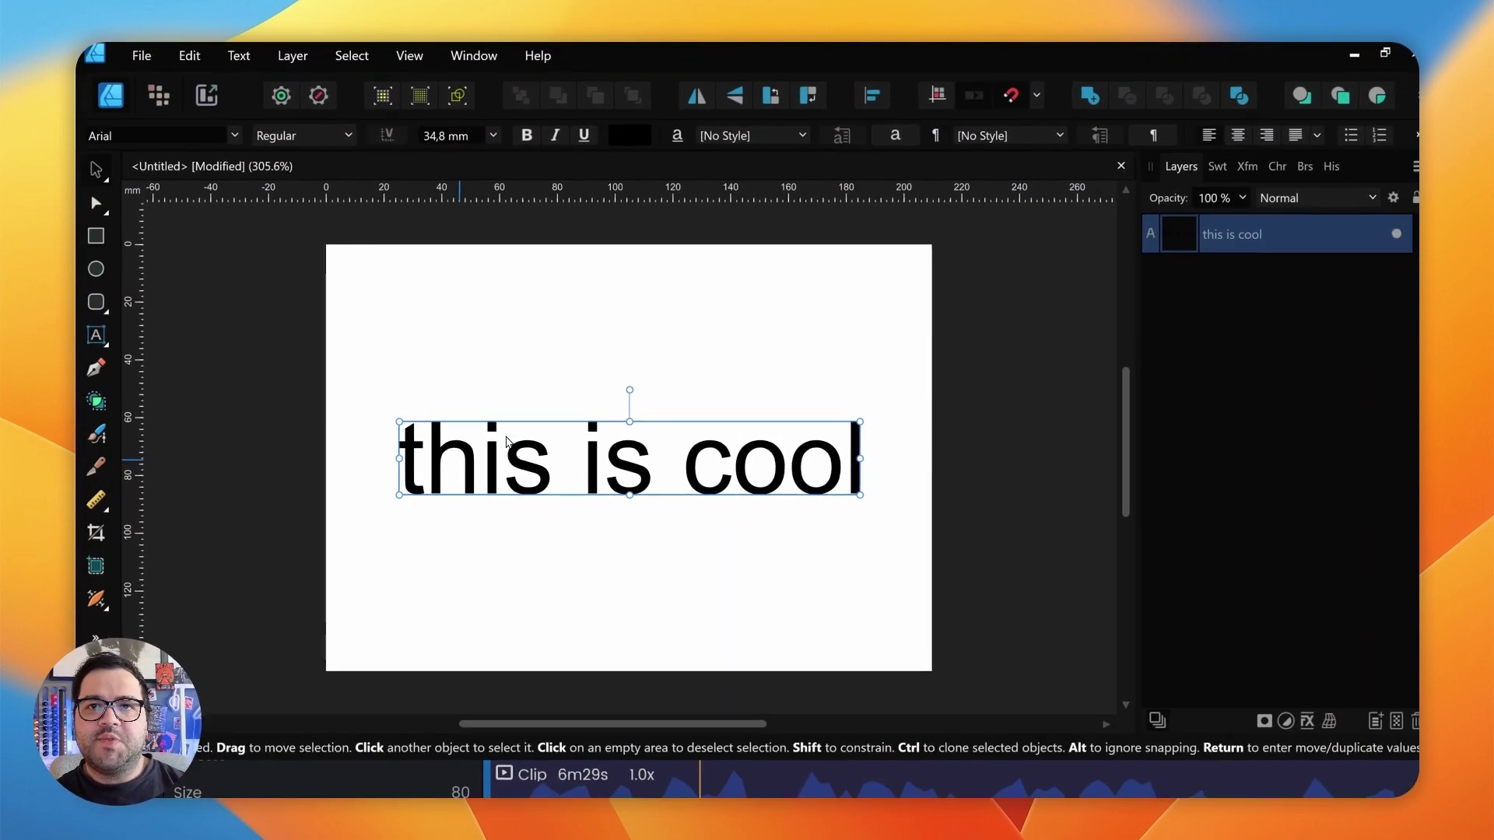
Export only the text "this is cool" in SVG format, saving it to the desktop as Untitled.svg
key("ctrl+alt+shift+w")
left_click(800, 118)
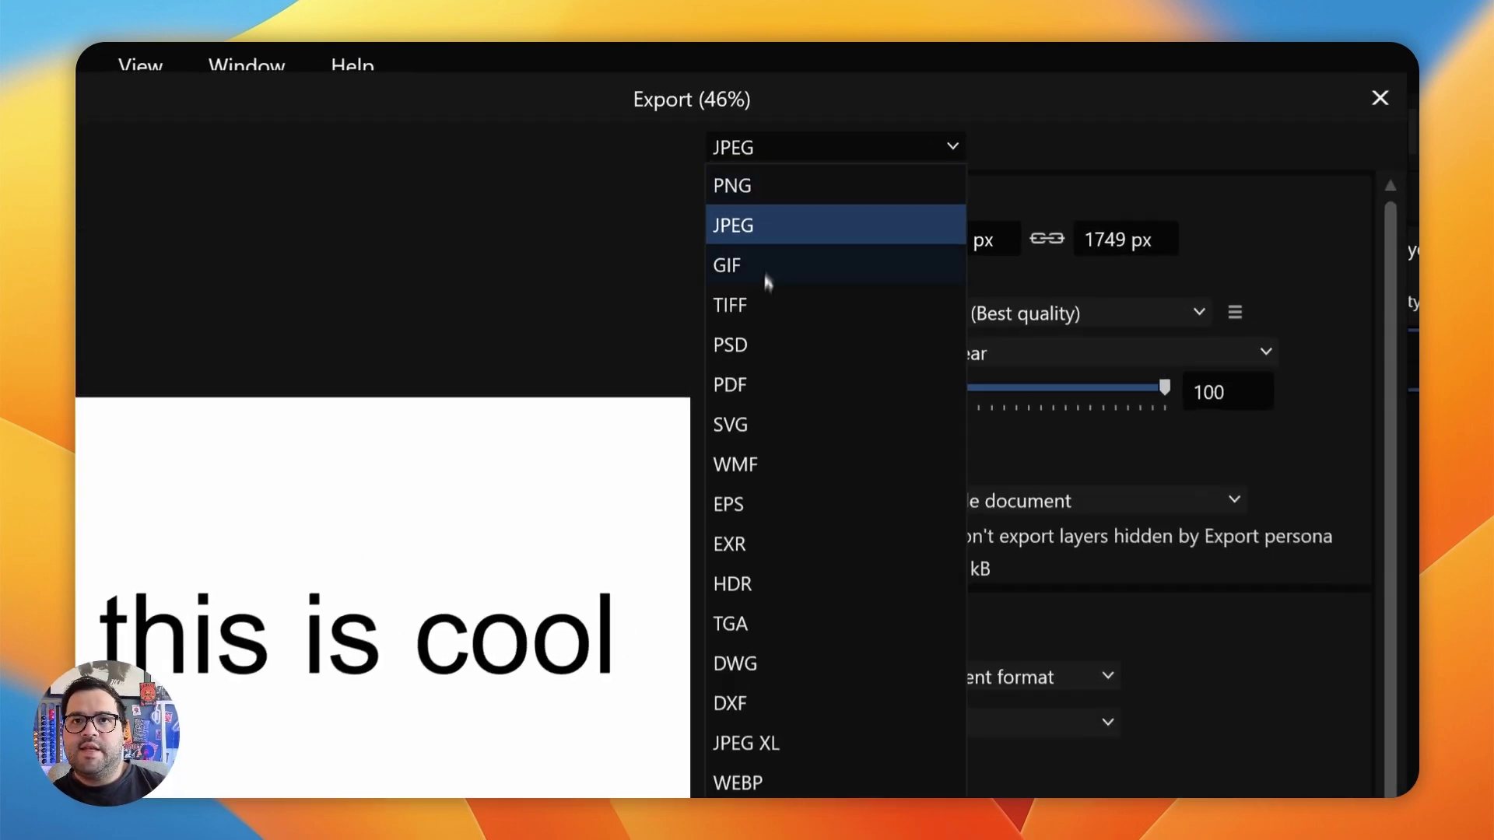
left_click(790, 272)
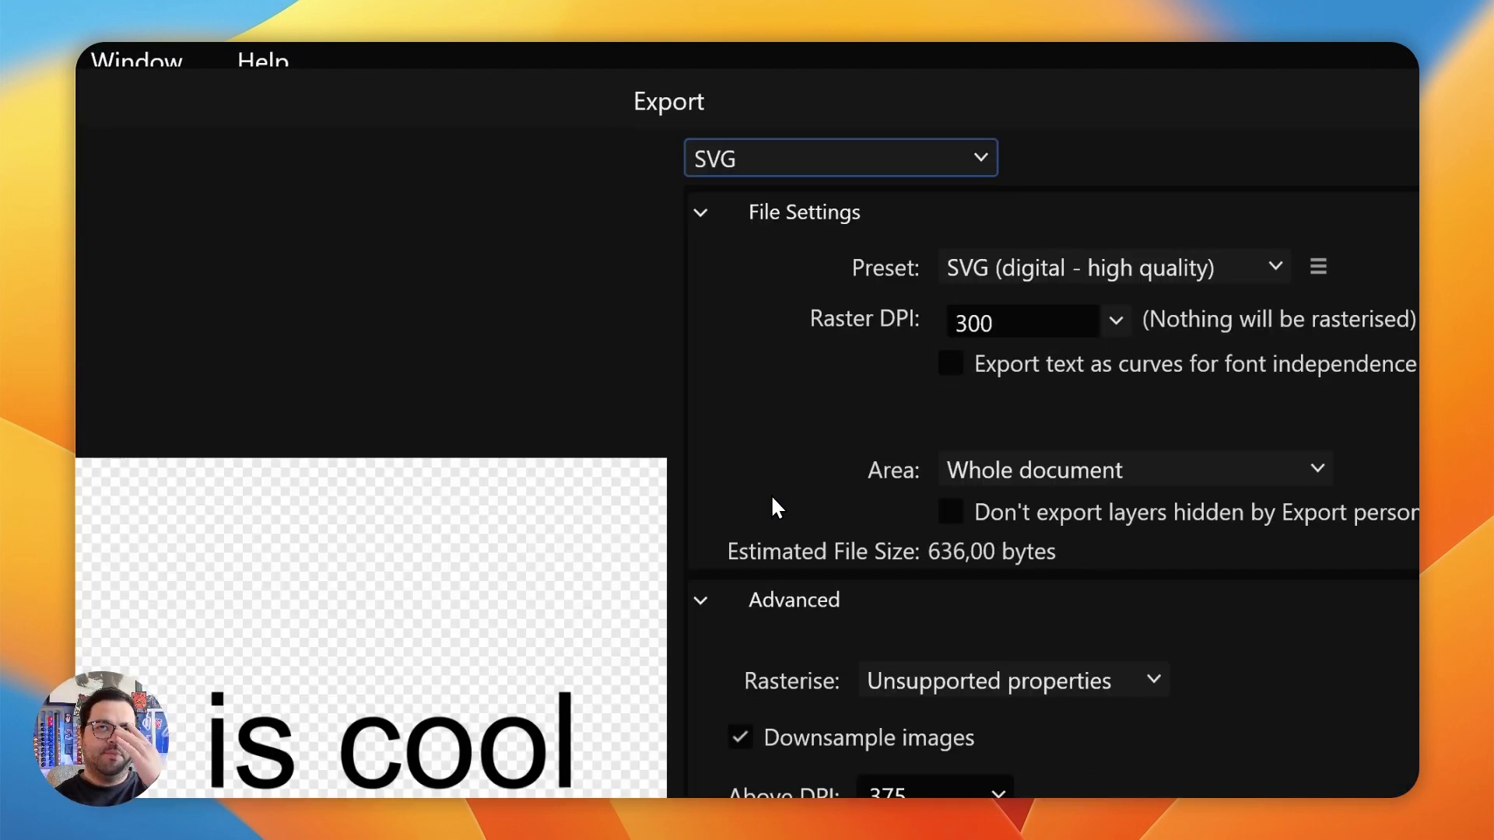
left_click(1001, 481)
left_click(1034, 607)
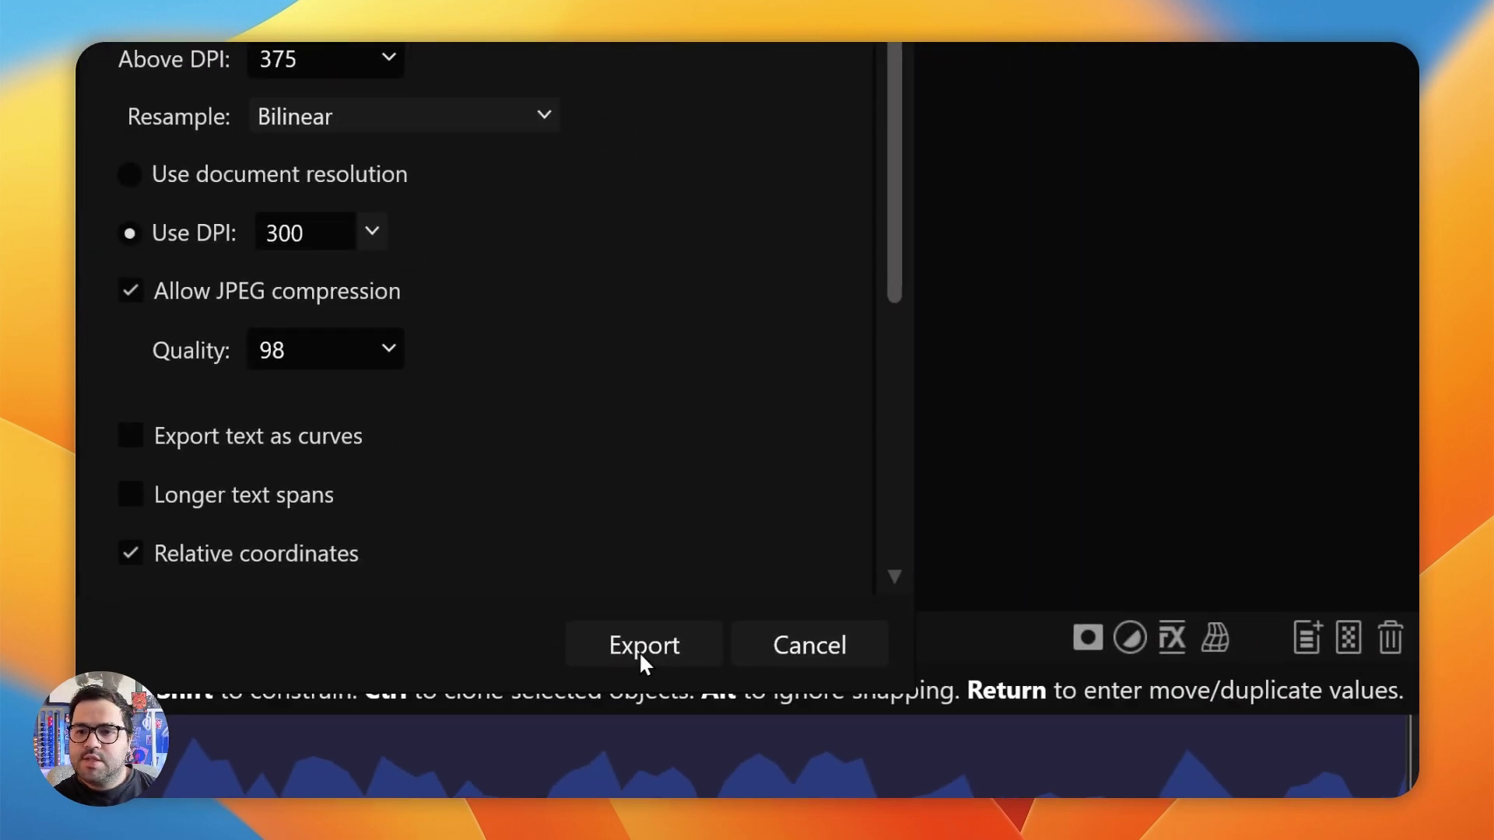
left_click(638, 651)
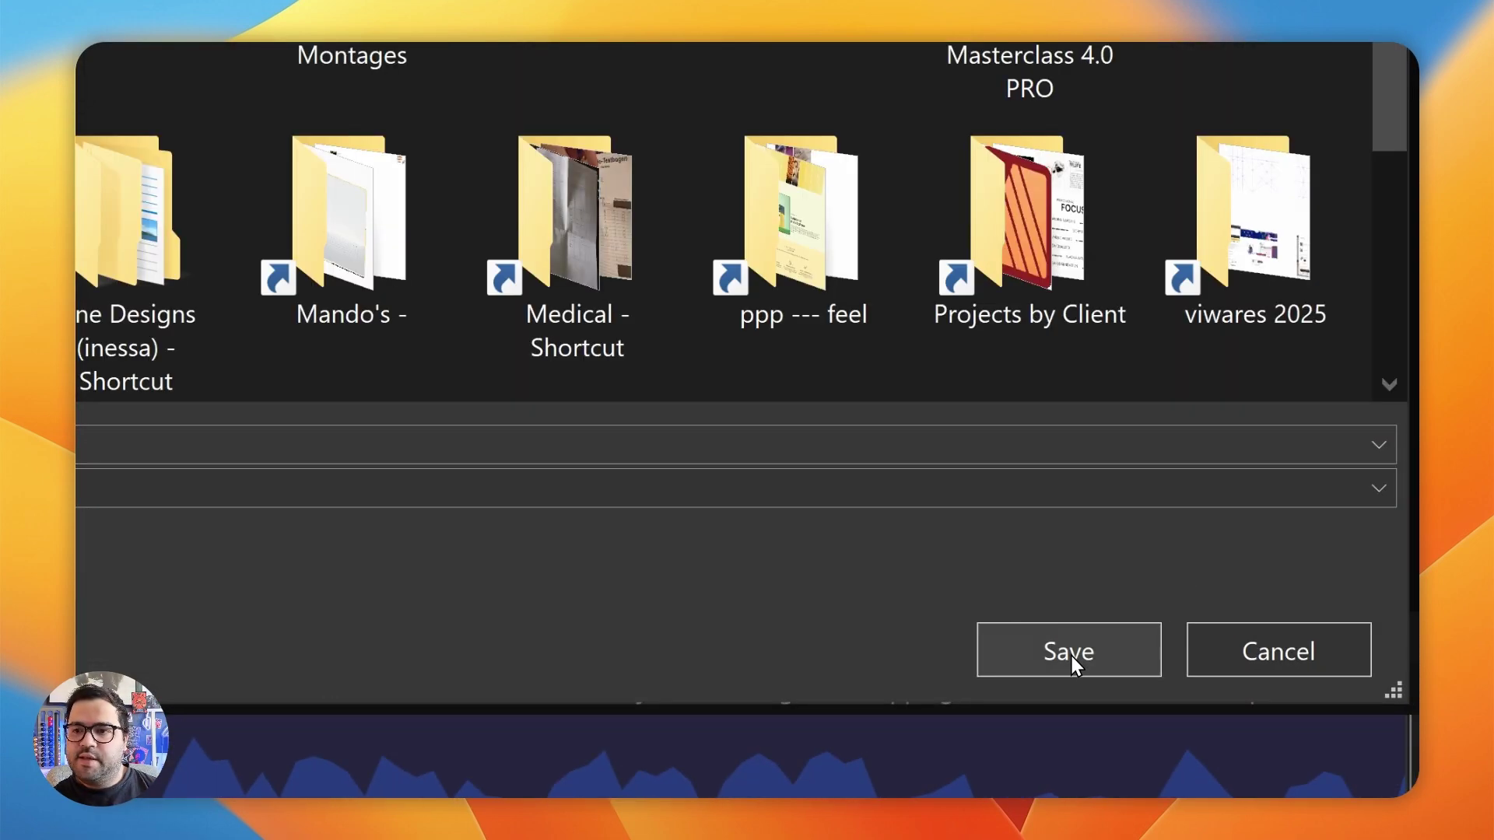
left_click(1071, 656)
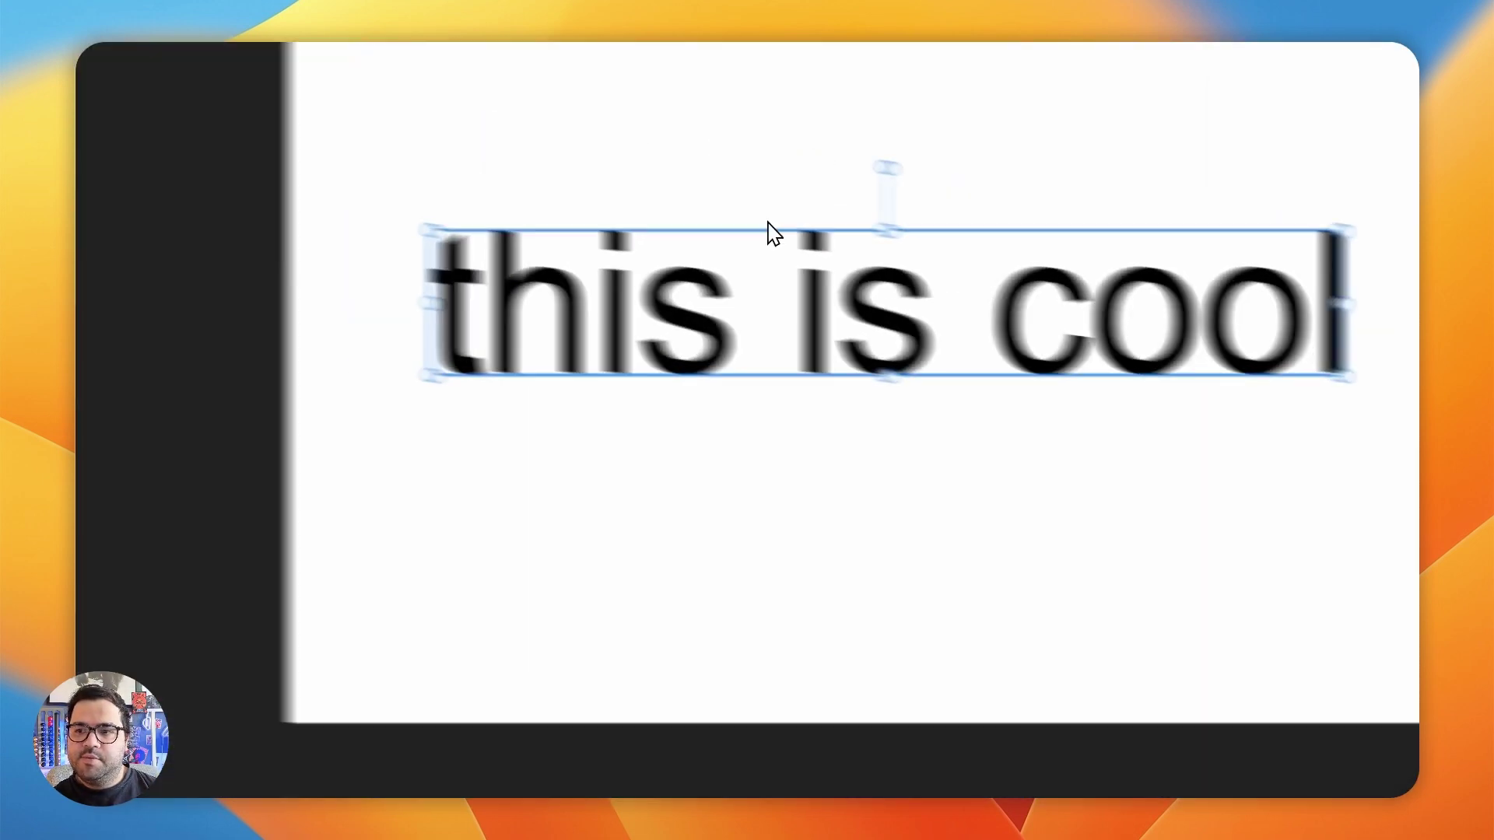
Return to Webflow and insert an Image element inside hero-content-subtitle_wrap, below the hero subtitle
key("alt+Tab")
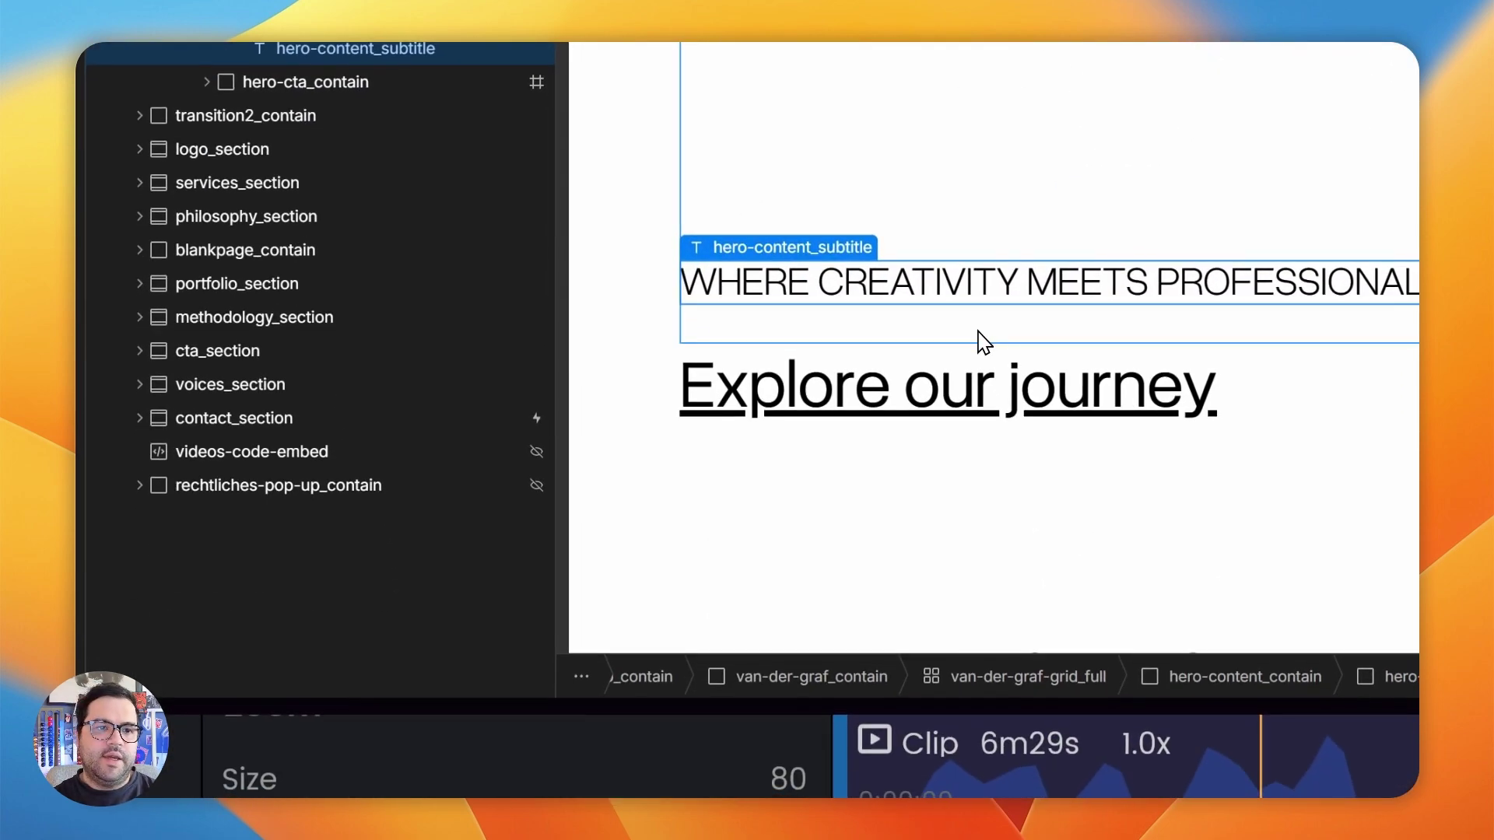
left_click(576, 127)
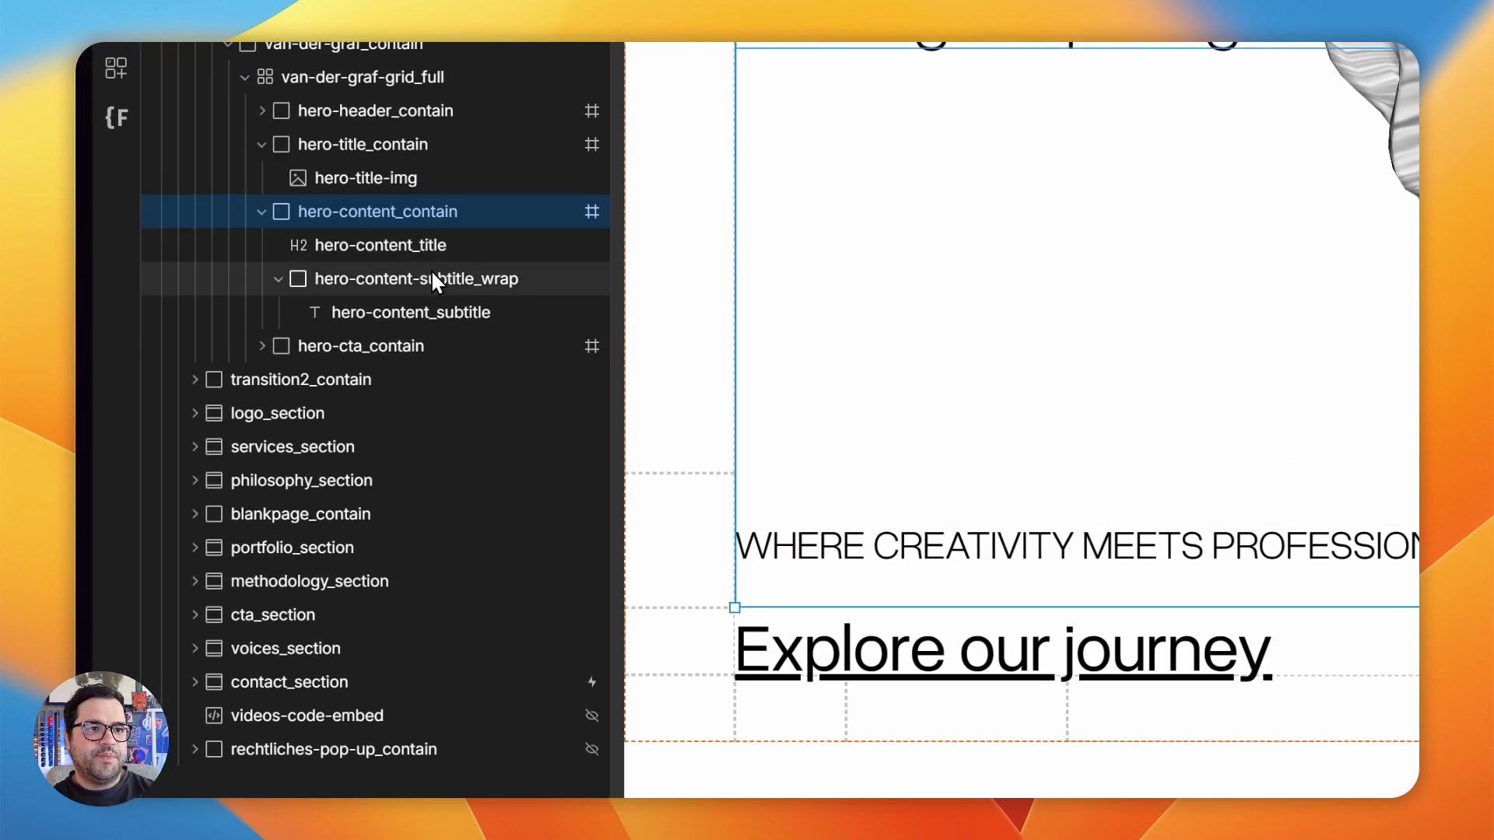
left_click(432, 274)
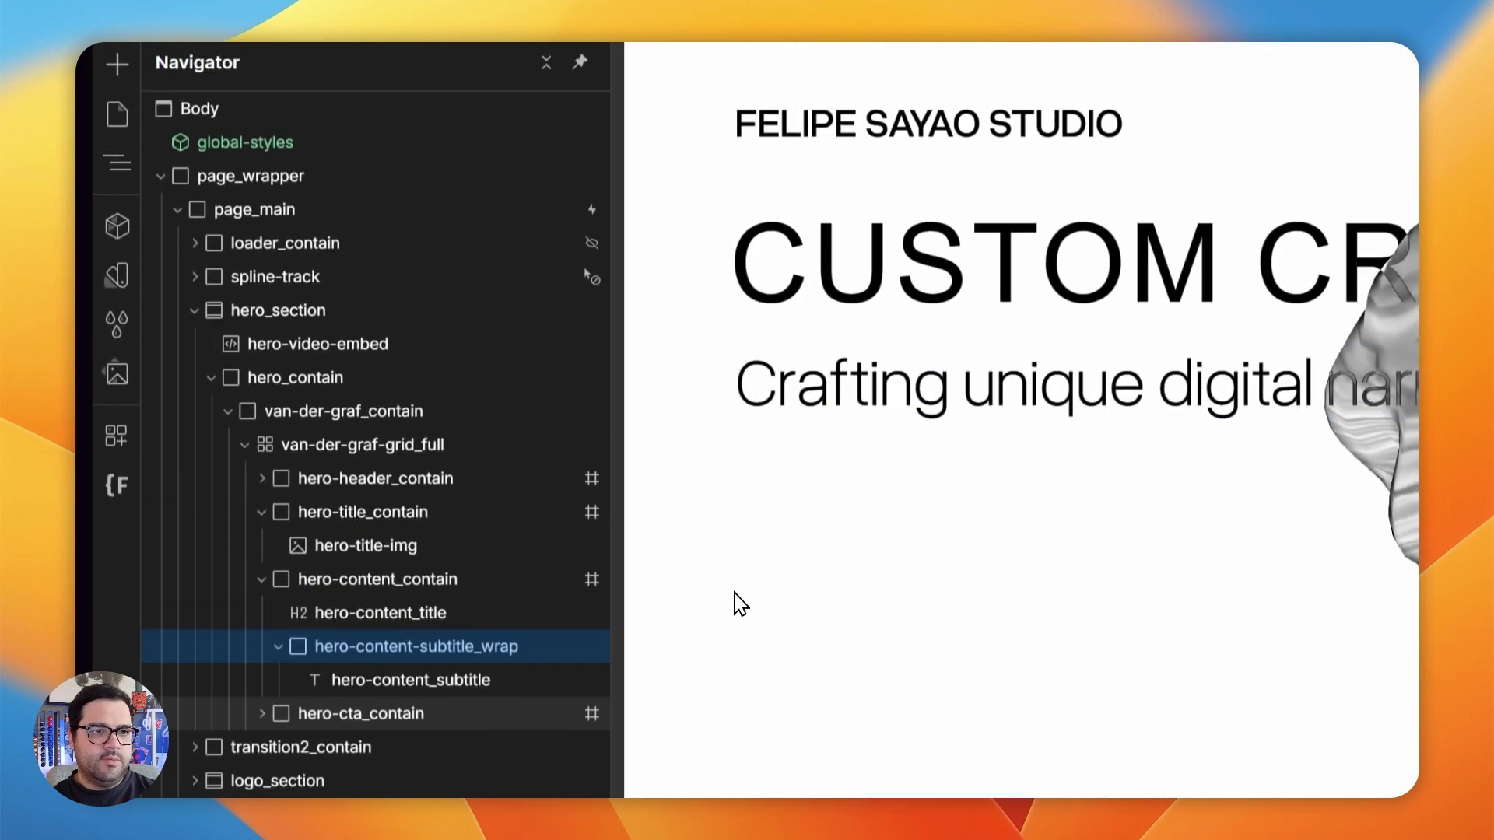
key("super+k")
type("ima")
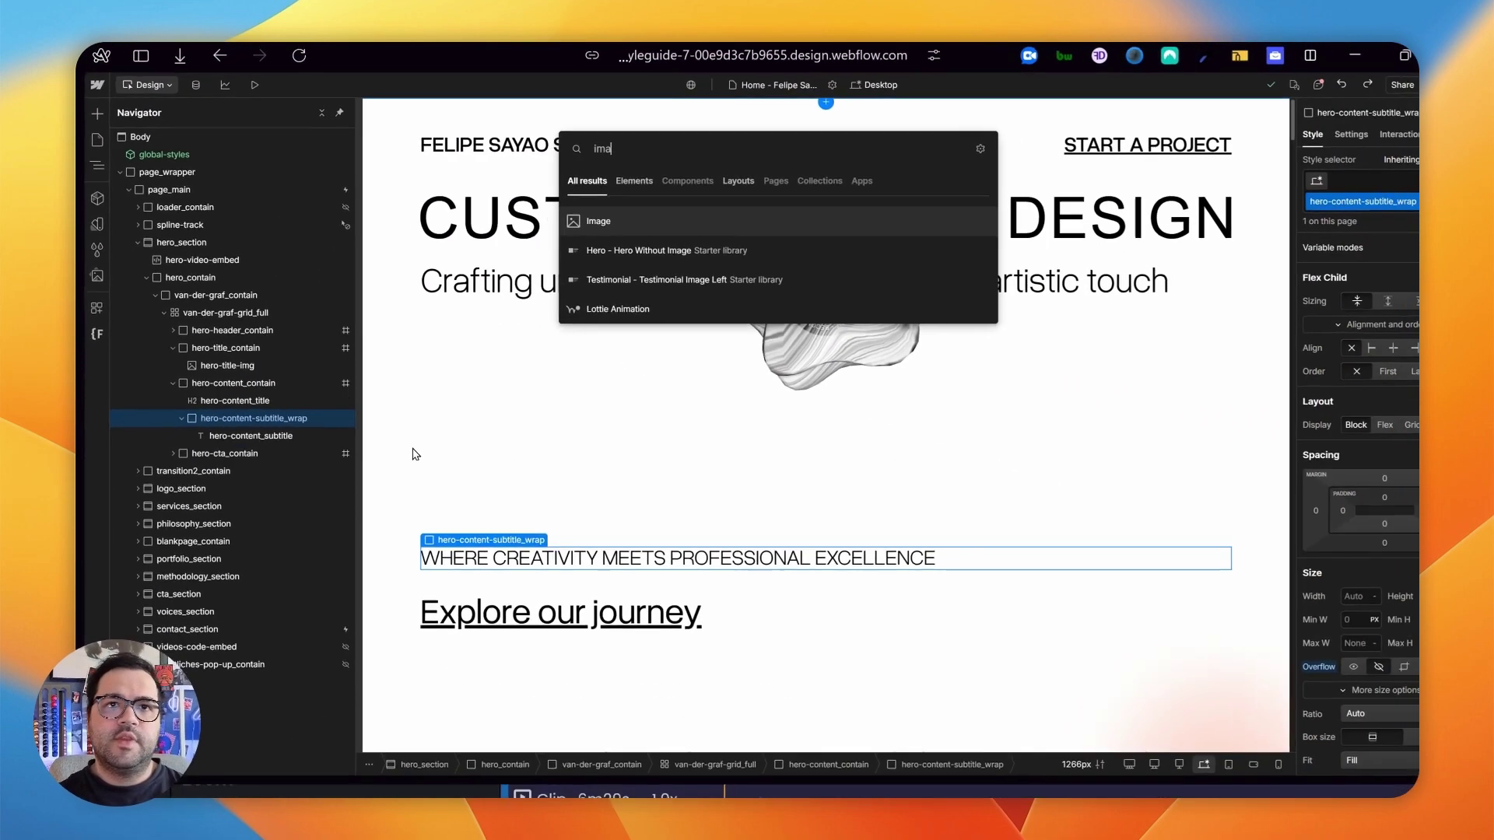
key("Return")
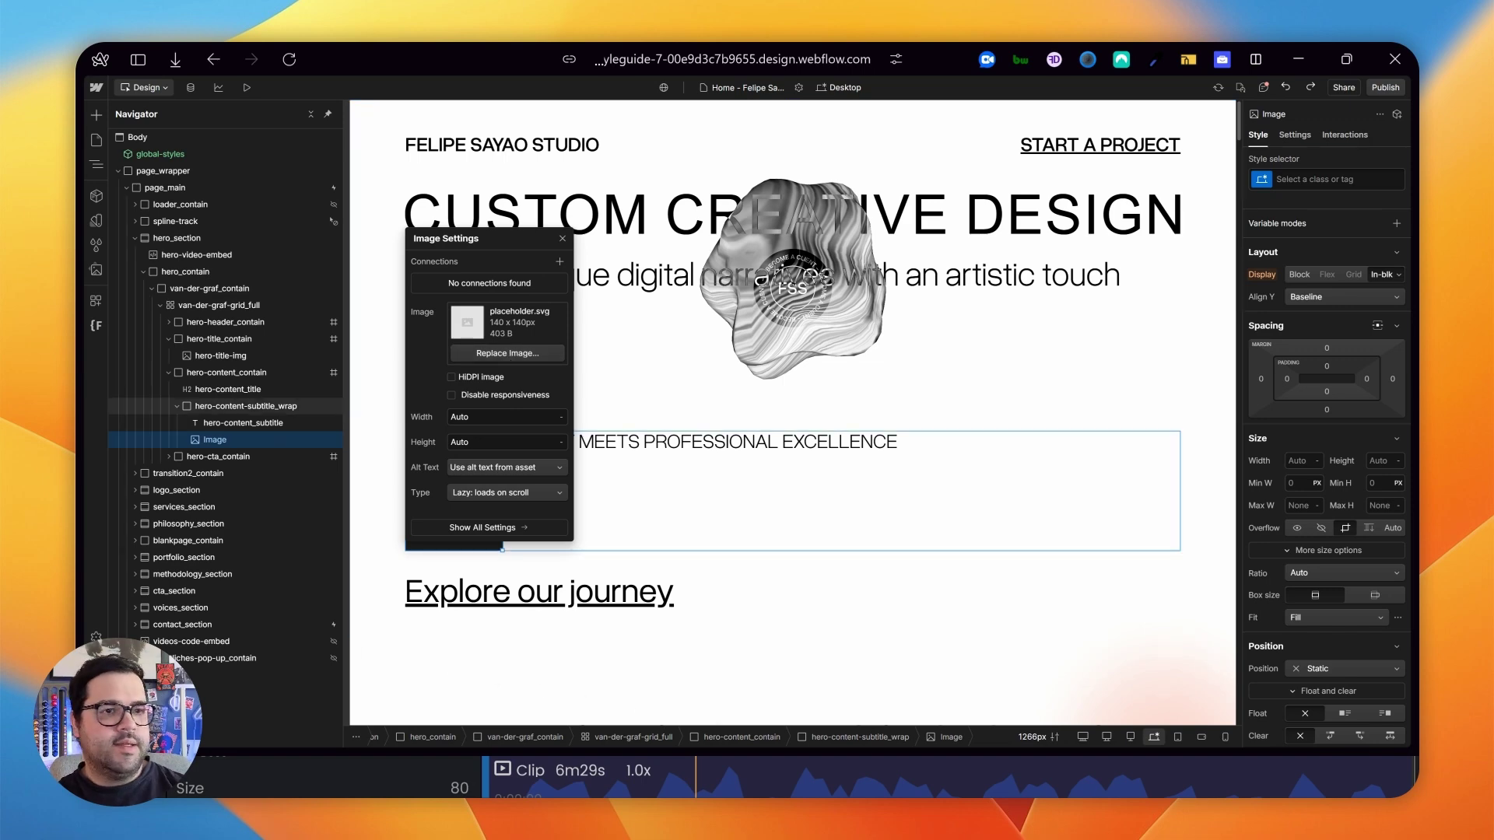
Locate the exported Untitled.svg on the desktop and return to the Webflow page
key("alt+Tab")
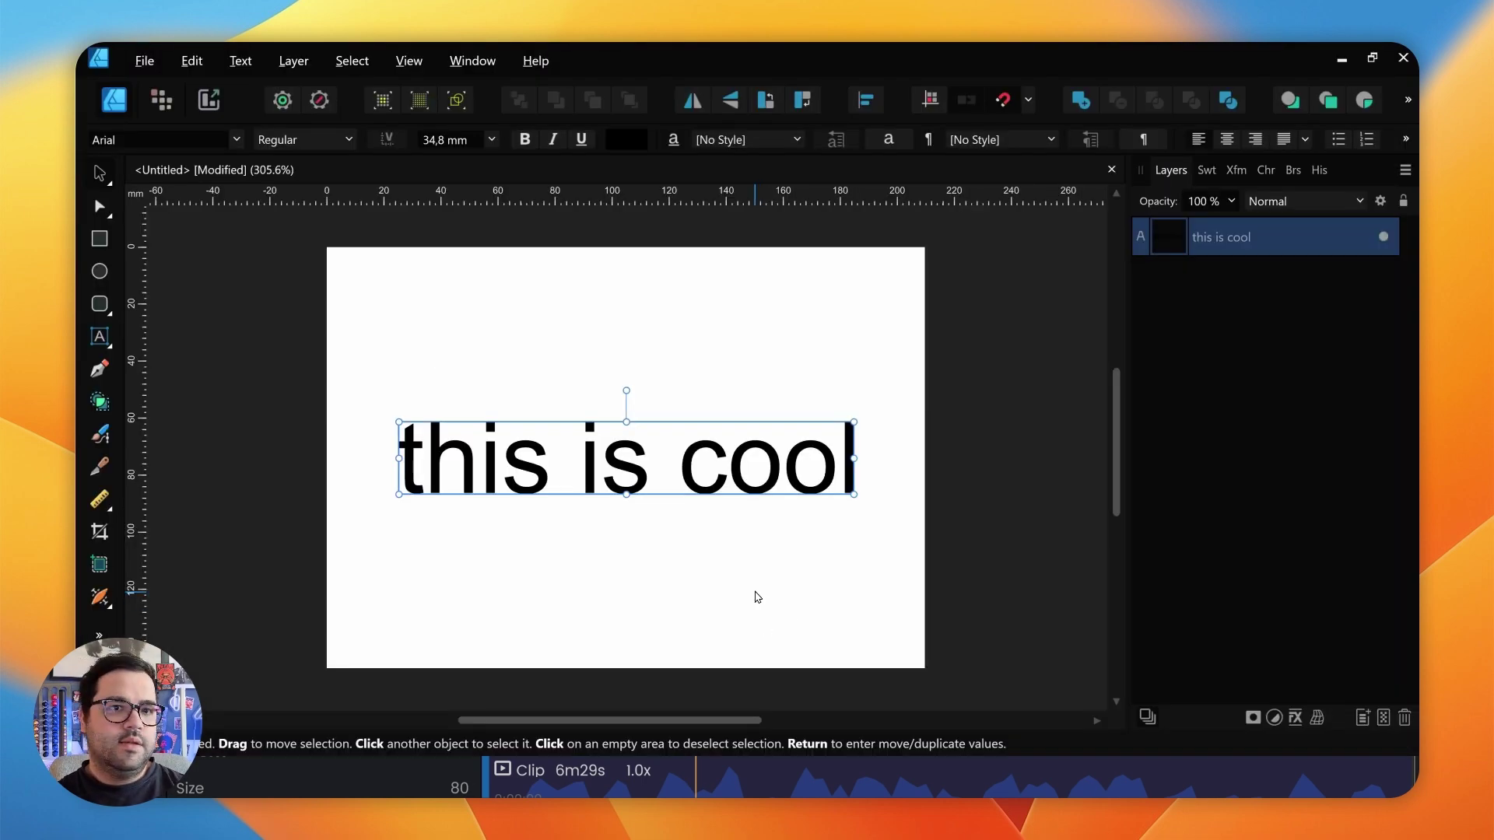
key("super+d")
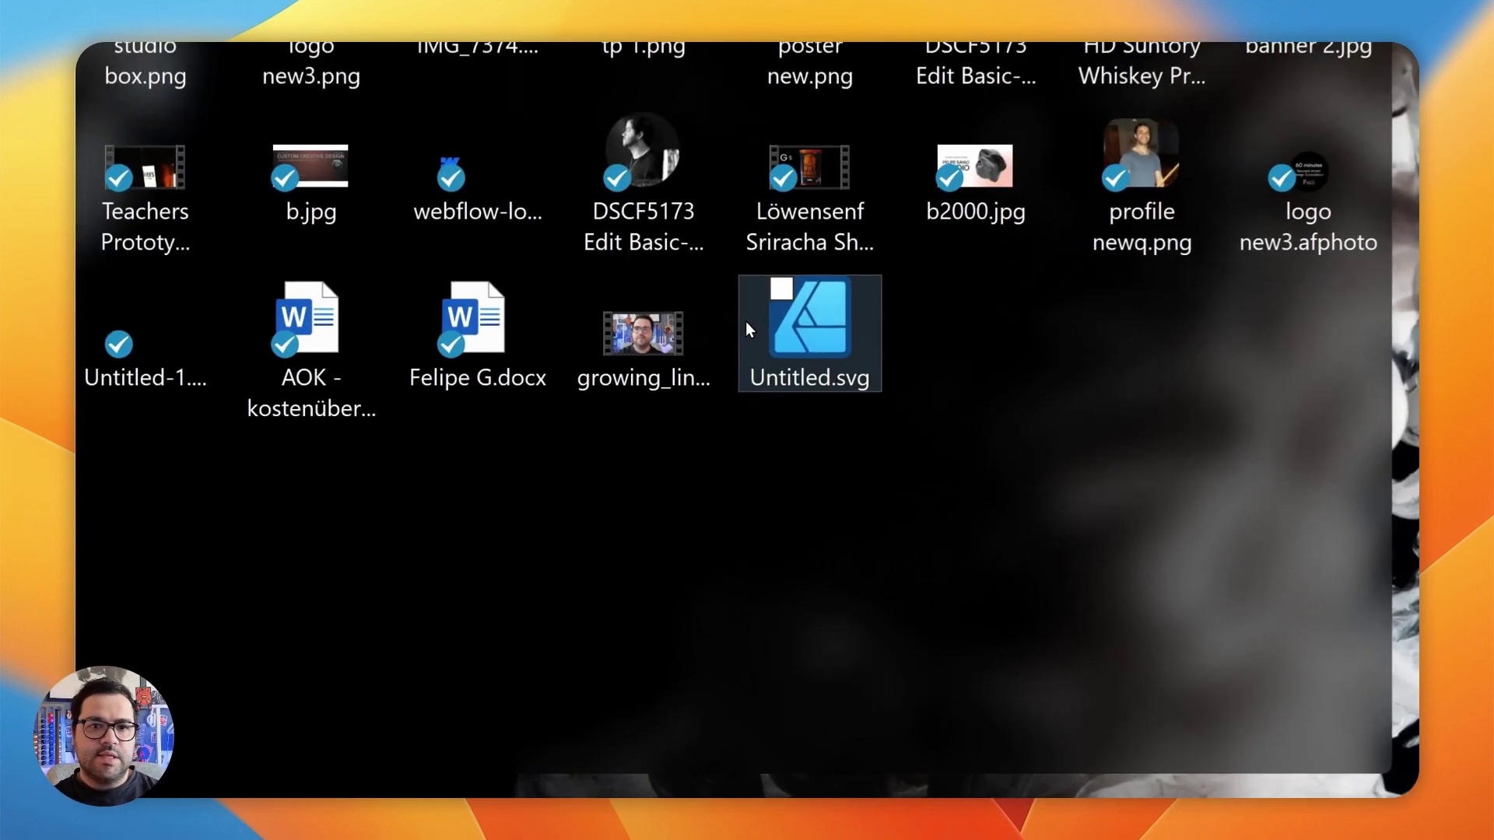
left_click(677, 474)
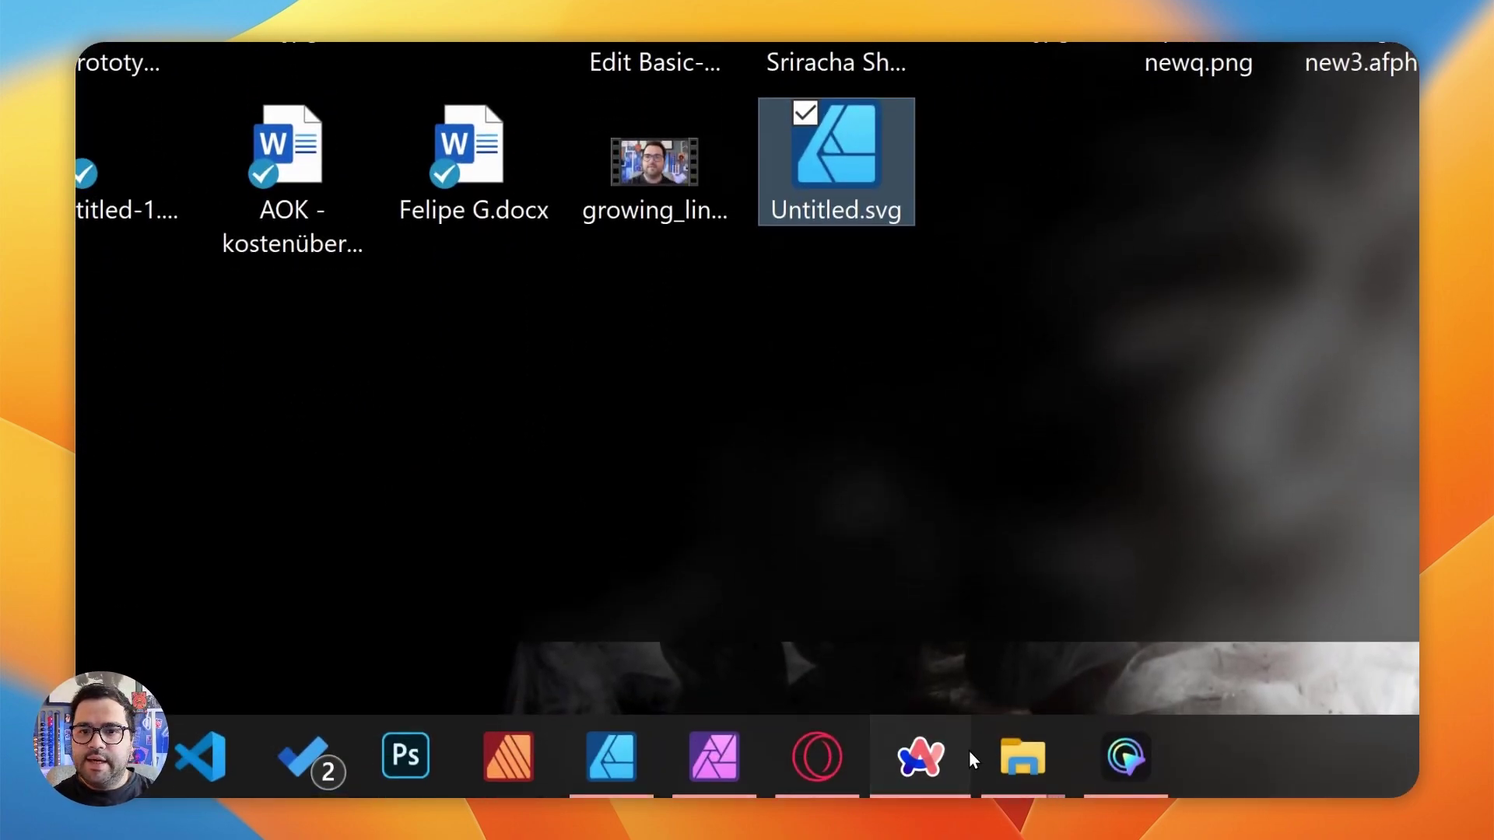
left_click(969, 750)
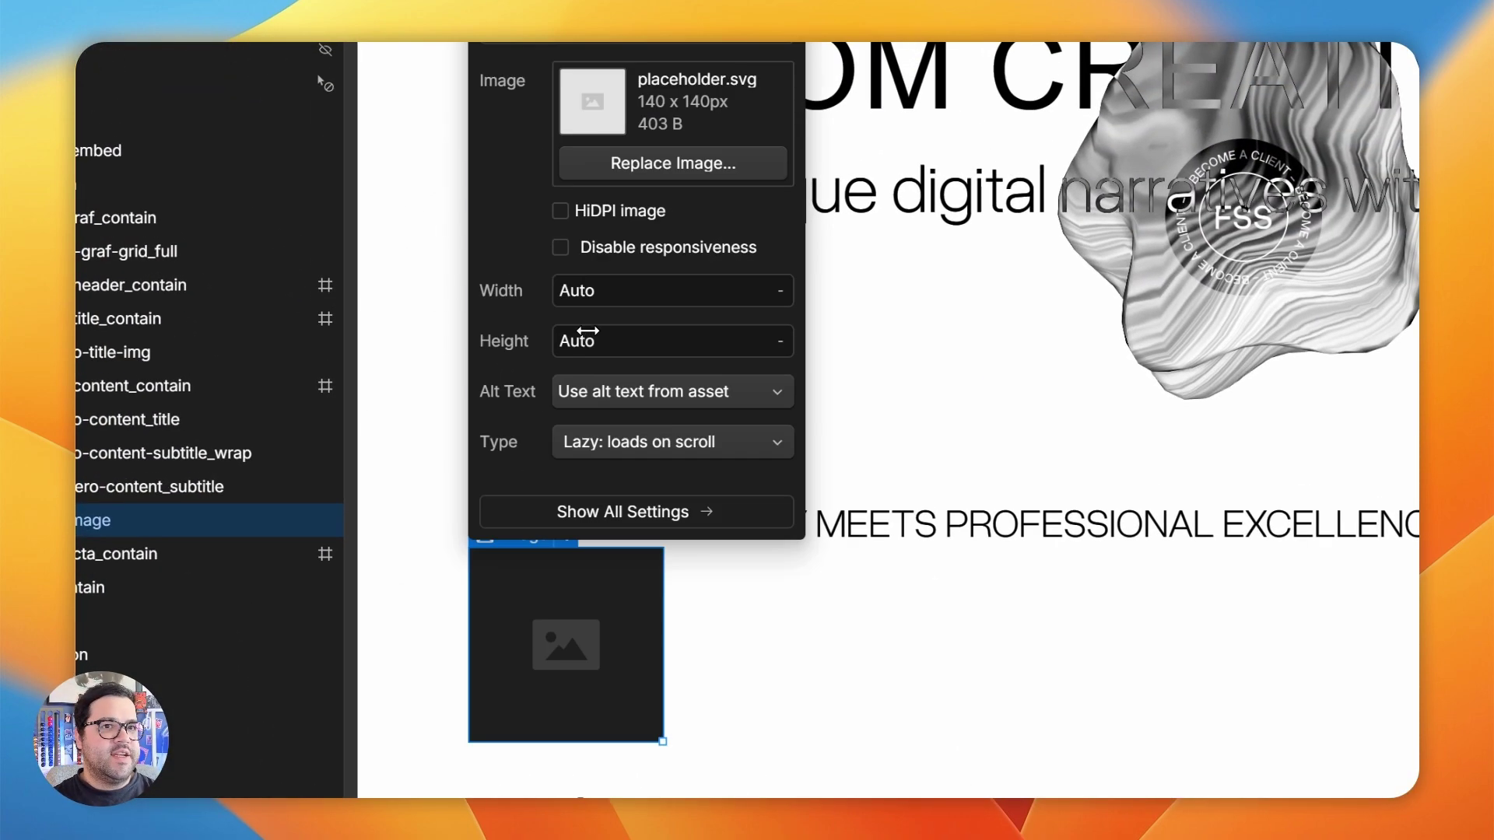
Set the new image's height to 100 px in its image settings
left_click(587, 330)
type("100")
key("Return")
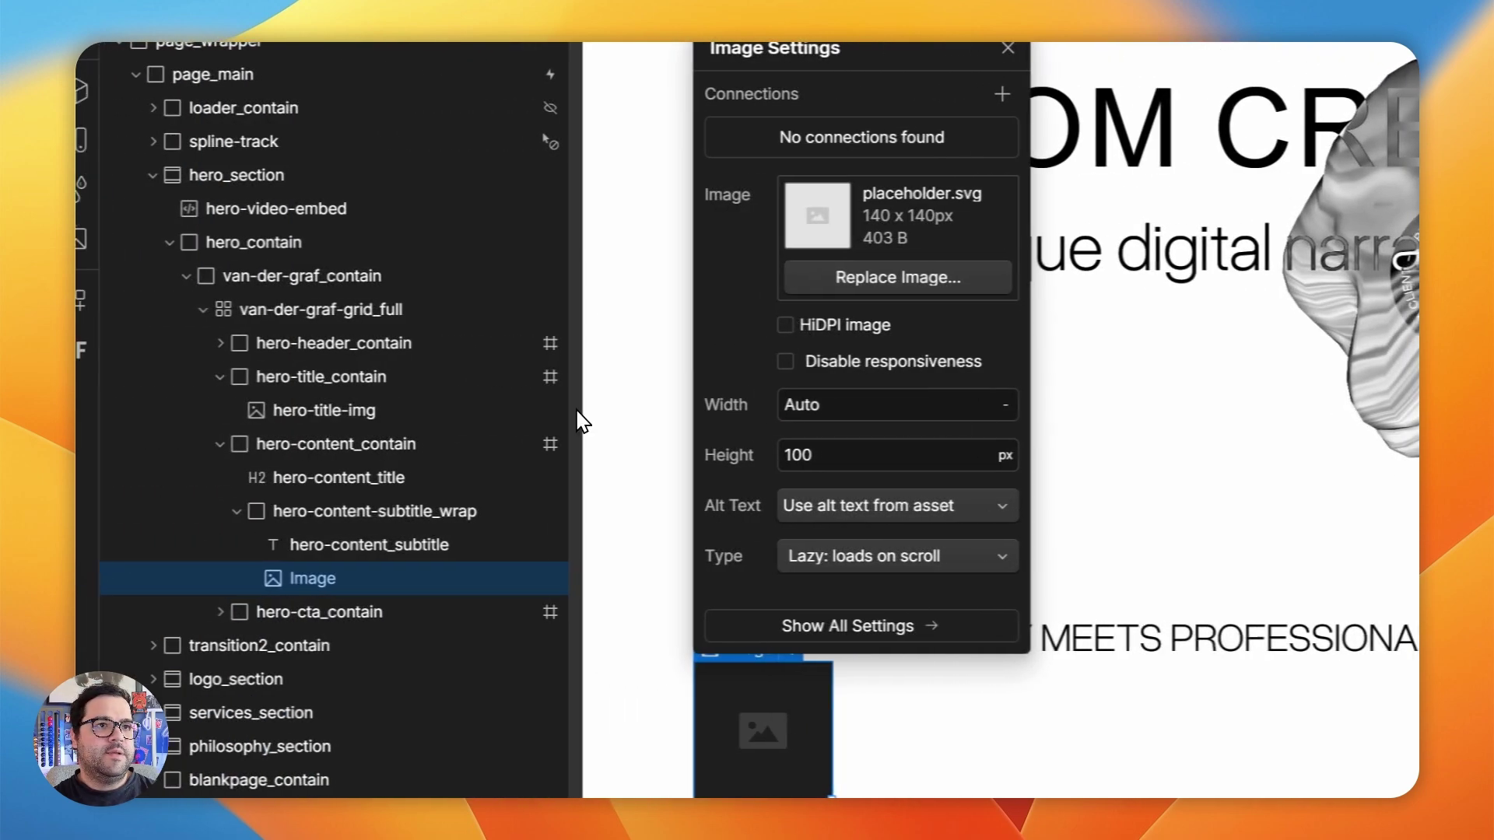
Bring up the assets for replacing the placeholder image and upload Untitled.svg from the desktop
left_click(856, 277)
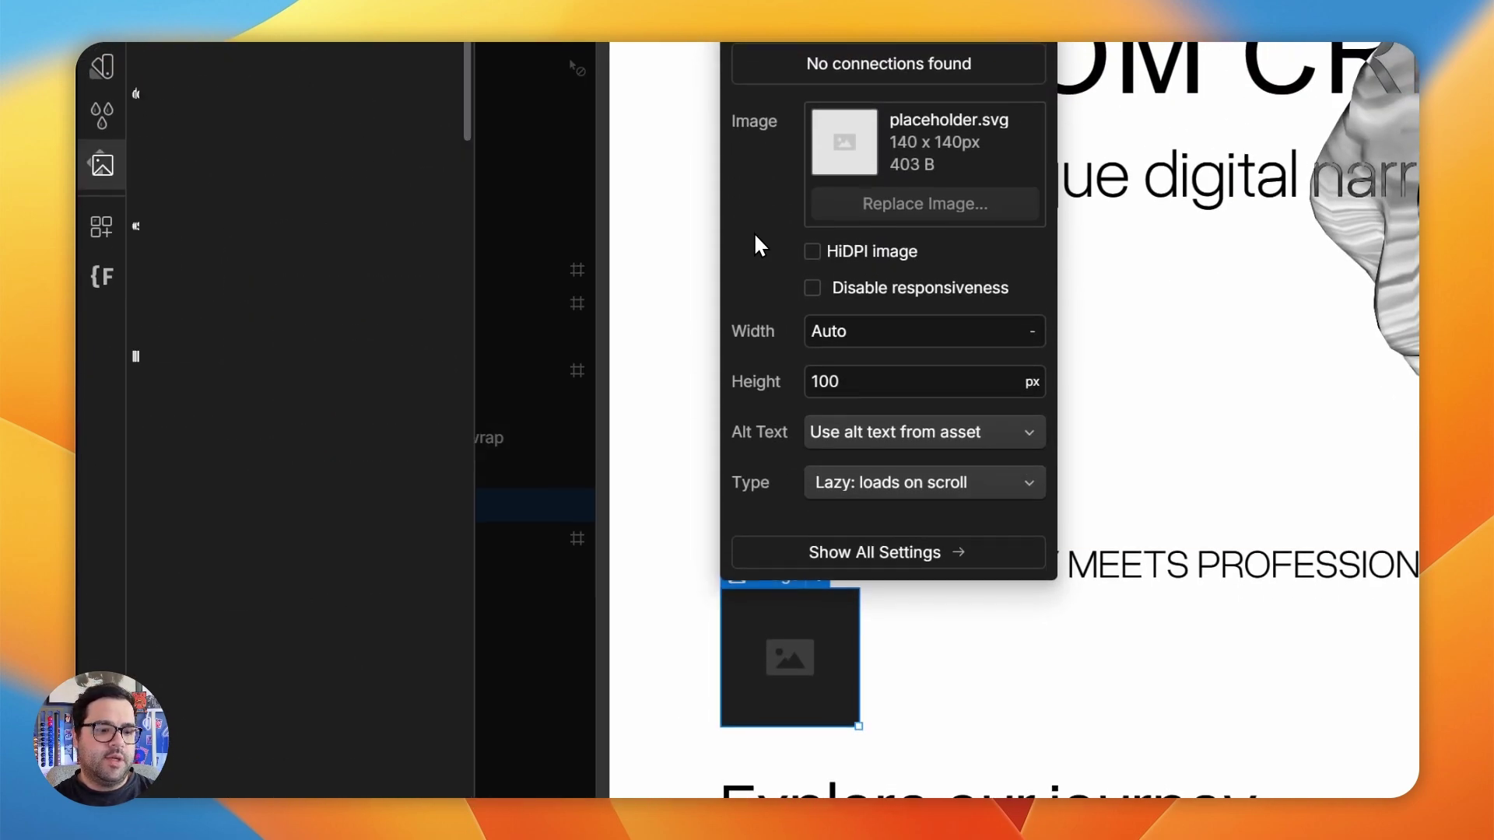
key("super+d")
left_click_drag(504, 315, 311, 596)
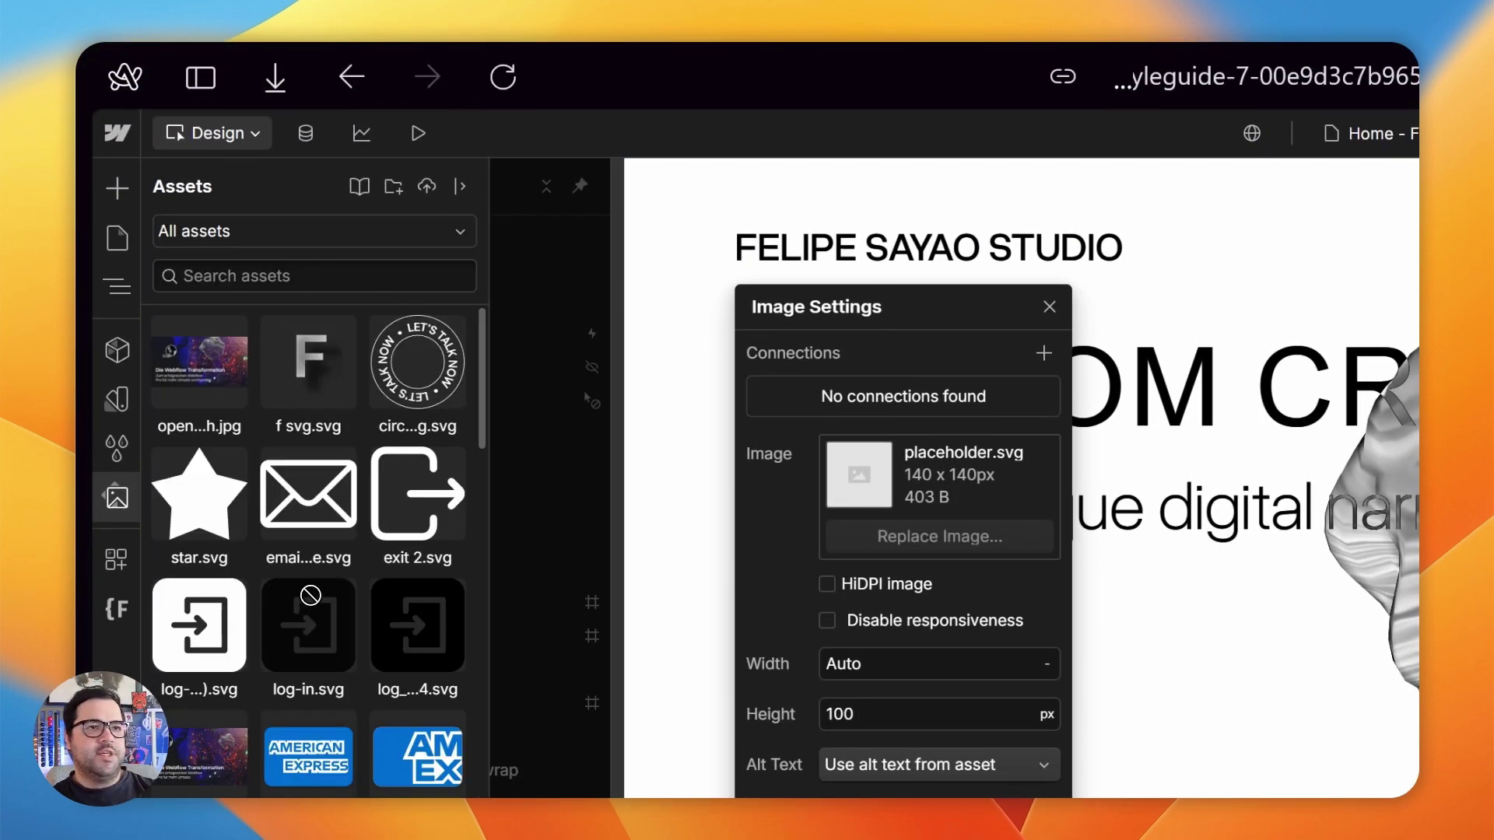
Try log-in.svg and WW VISA.svg as the image source, settle on Untitled.svg and close the image settings
left_click(310, 595)
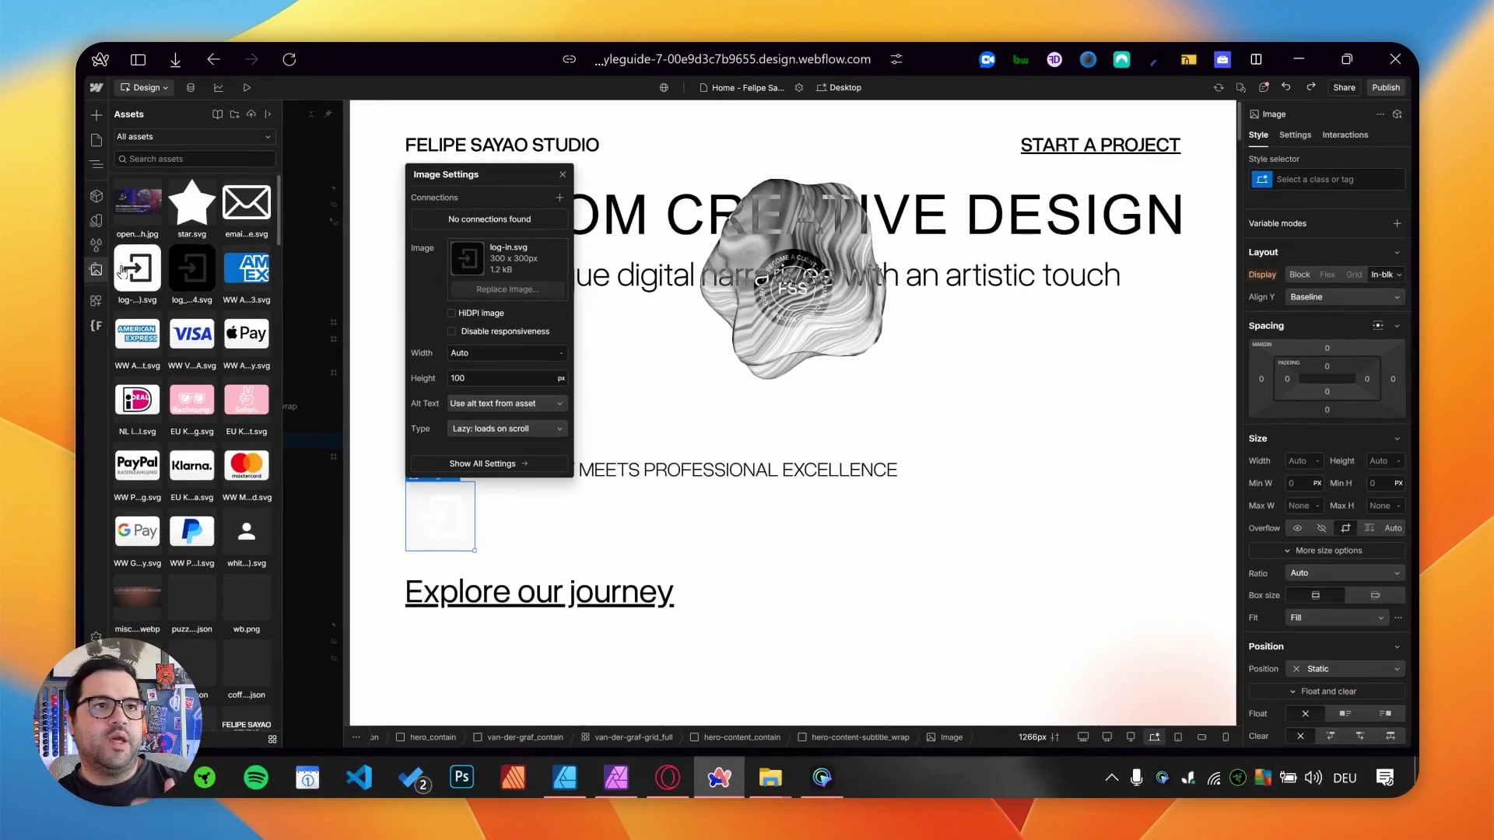
left_click(305, 620)
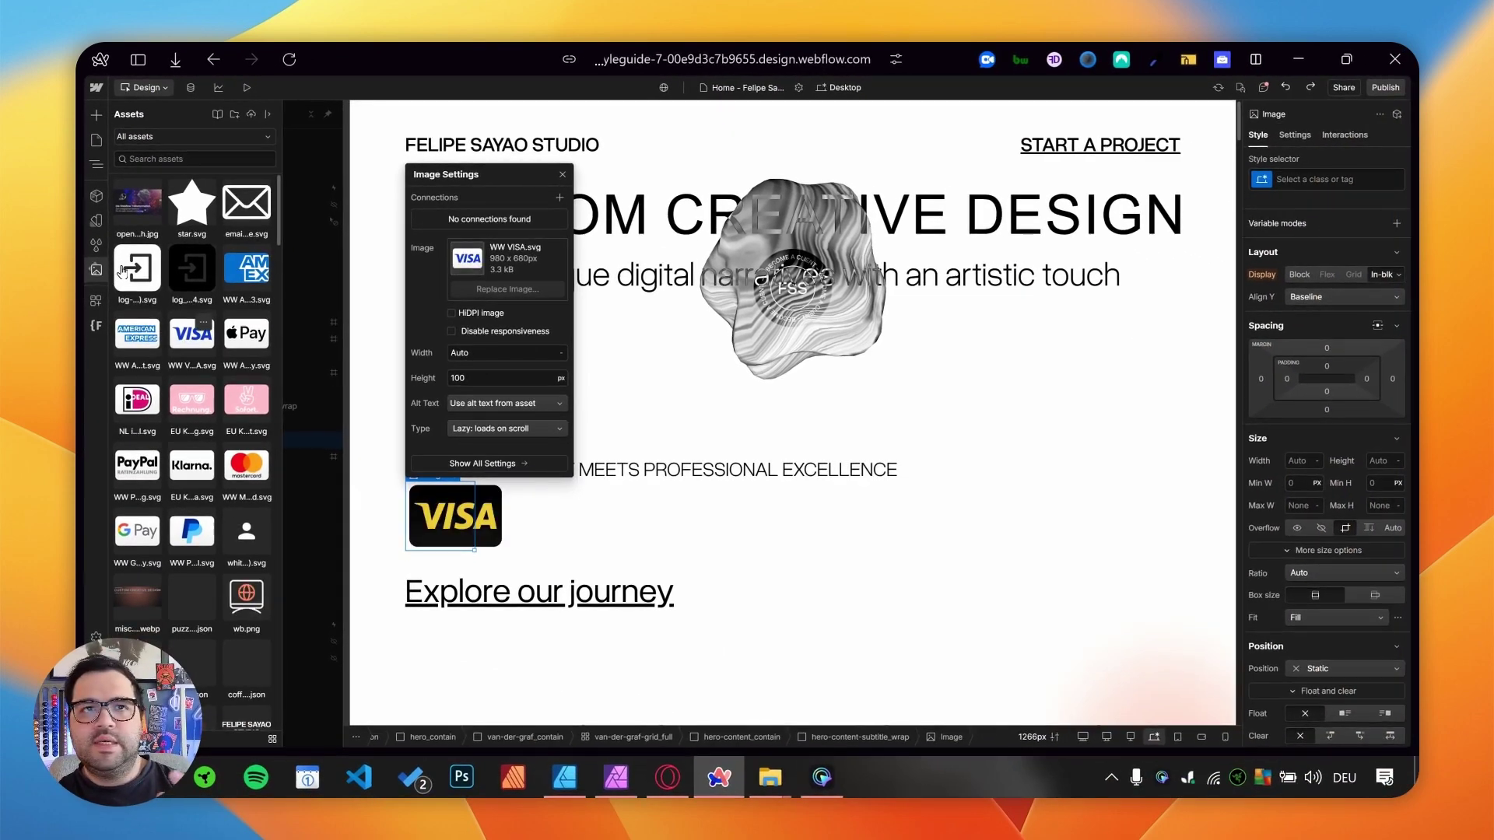
left_click(125, 269)
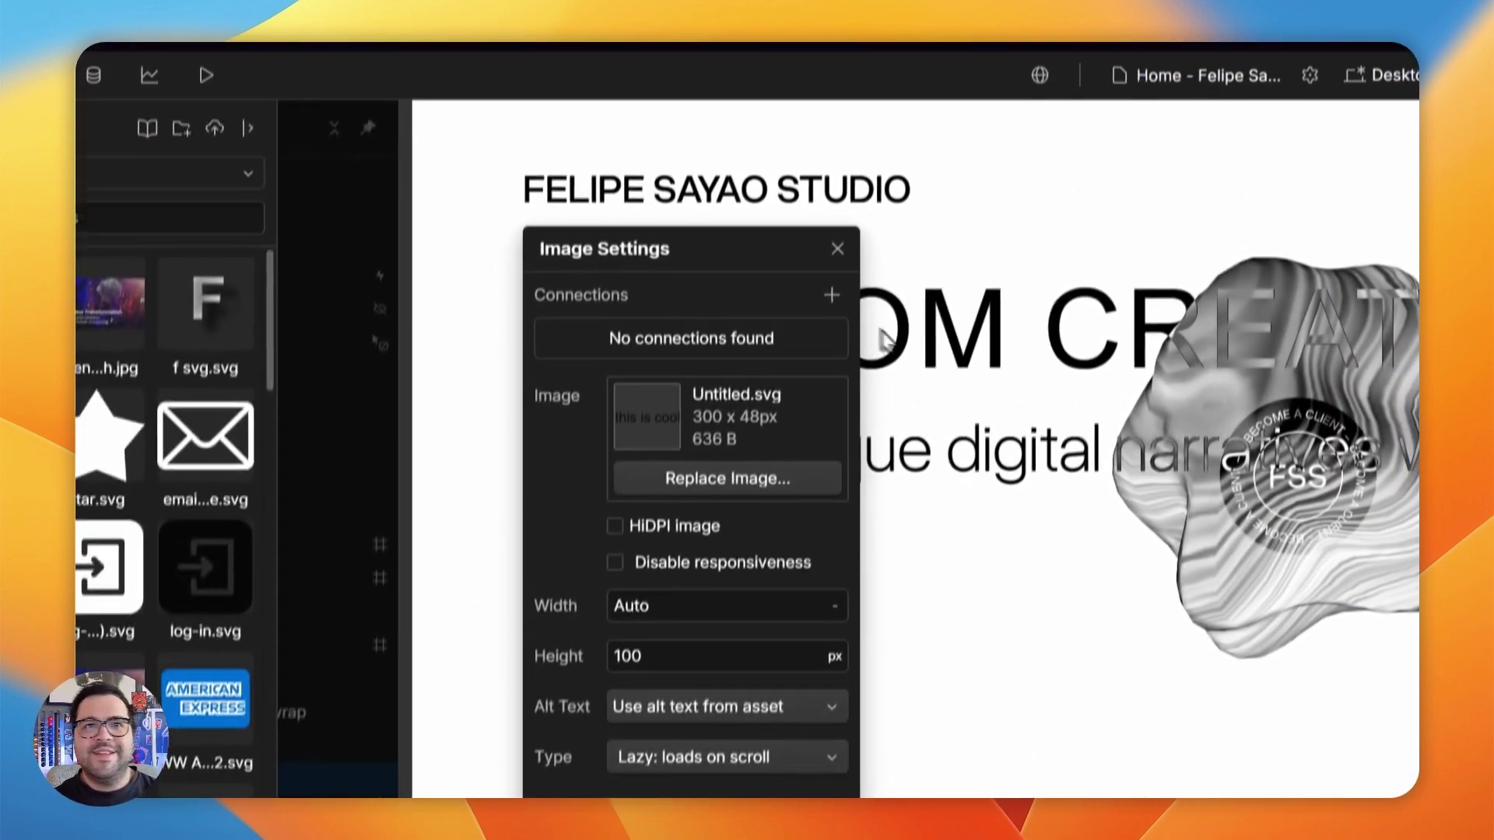
left_click(835, 289)
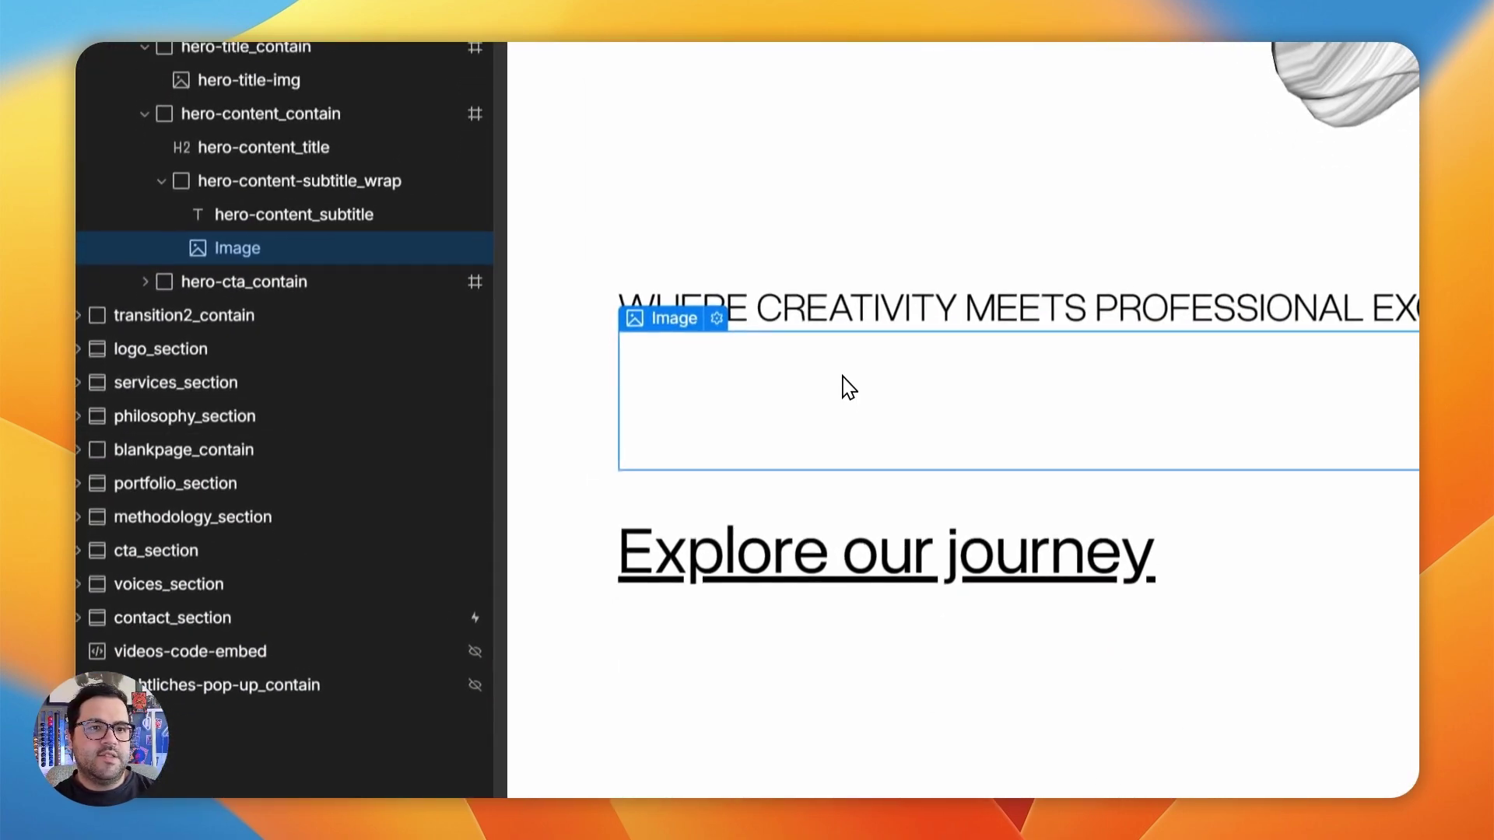
Check the layout, size and position styles of the image in hero-content-subtitle_wrap and remove the image
left_click(719, 300)
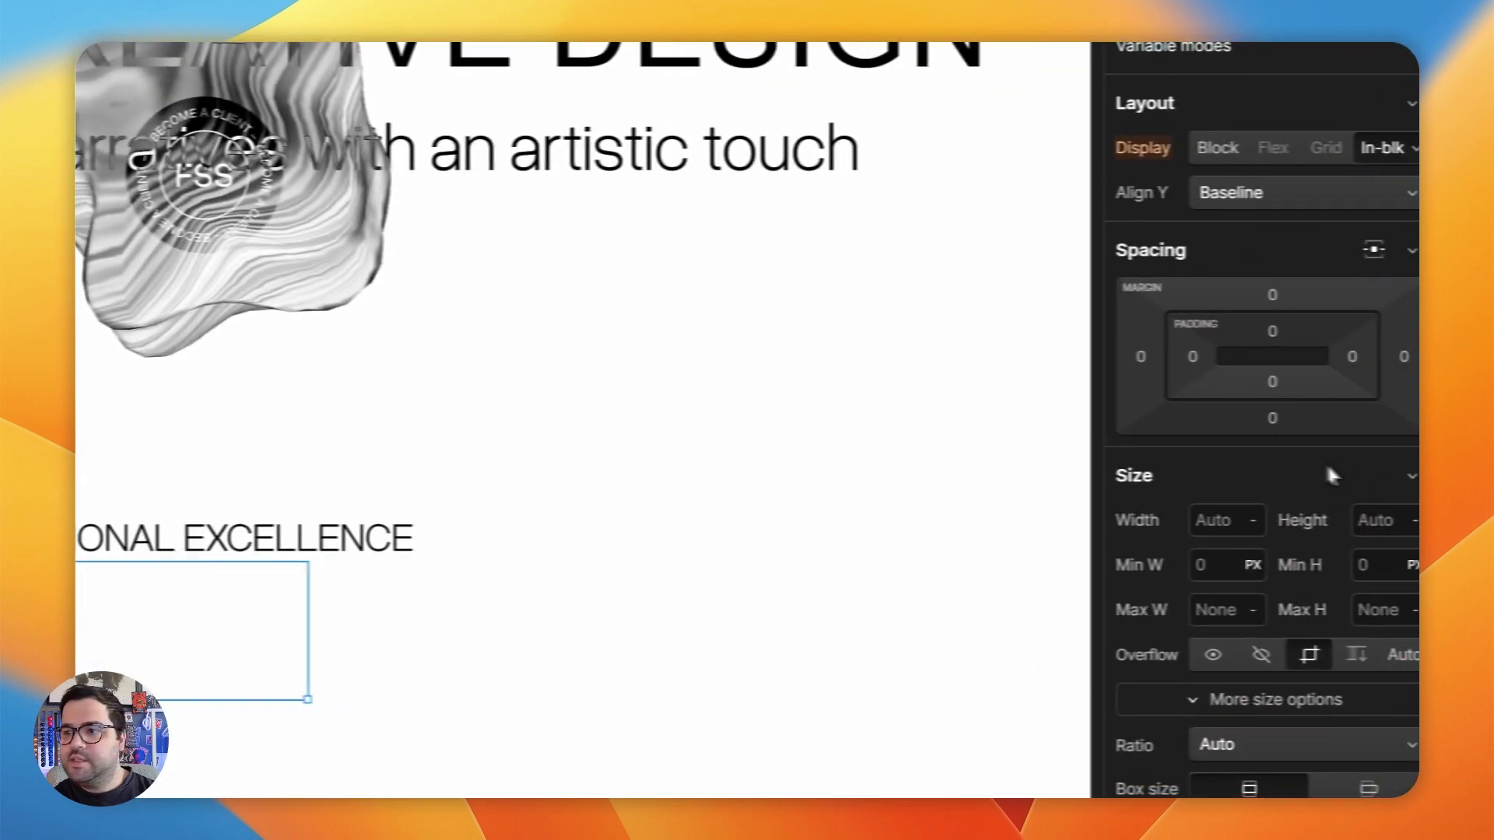
scroll(1332, 477, "down", 5)
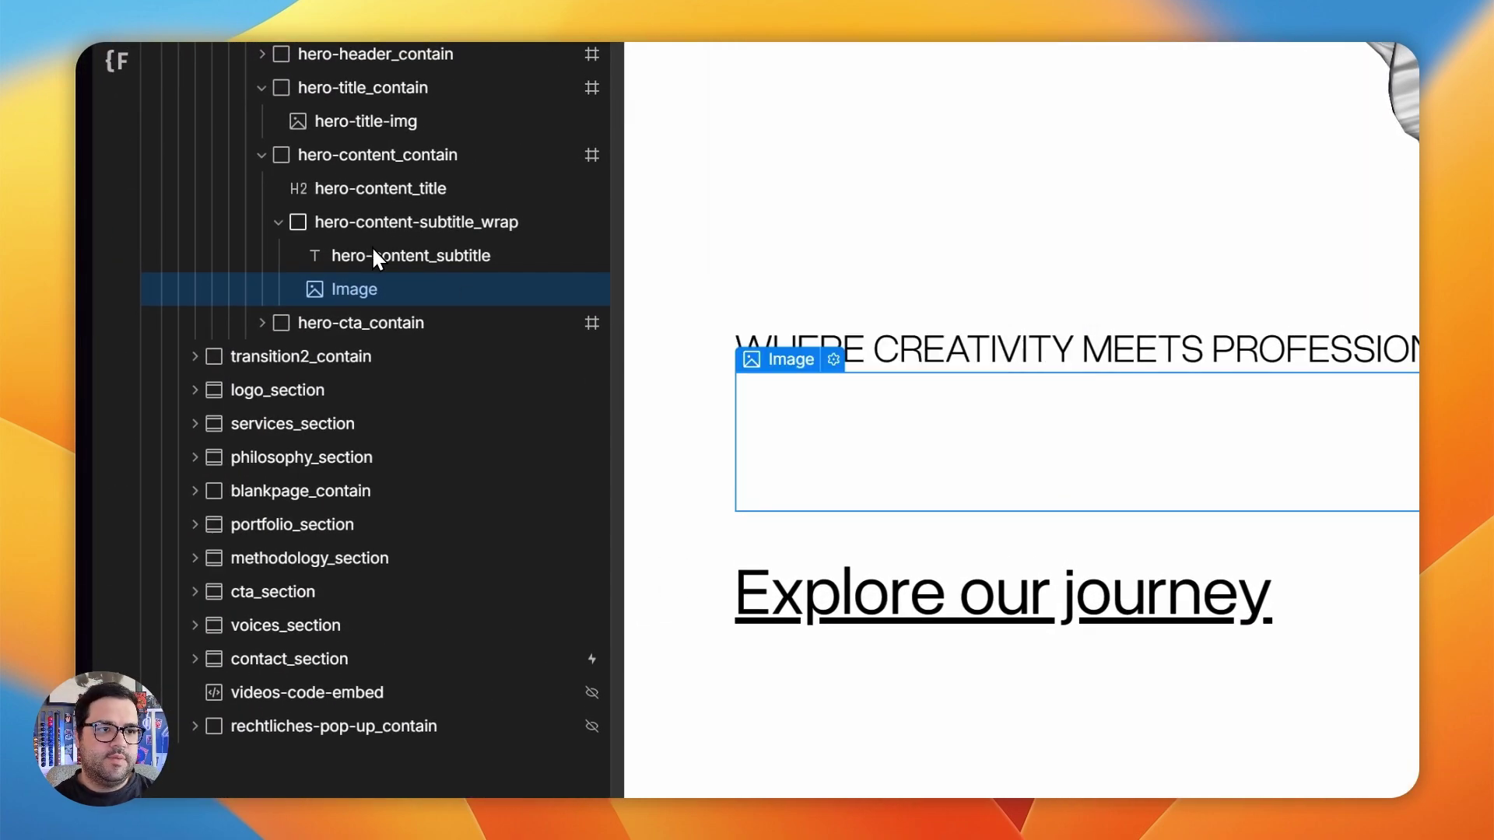
left_click(401, 220)
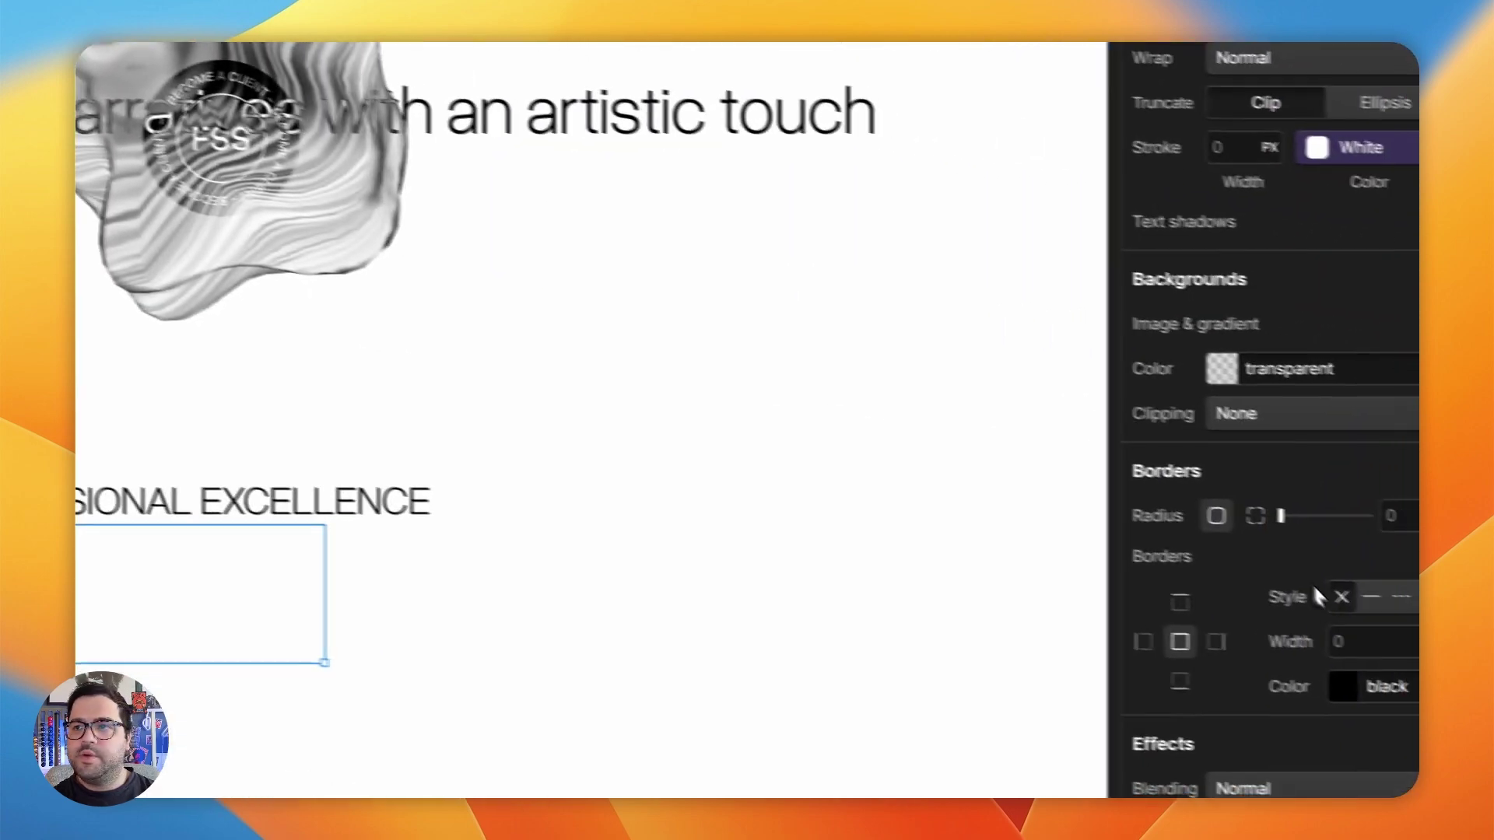
scroll(1284, 560, "up", 5)
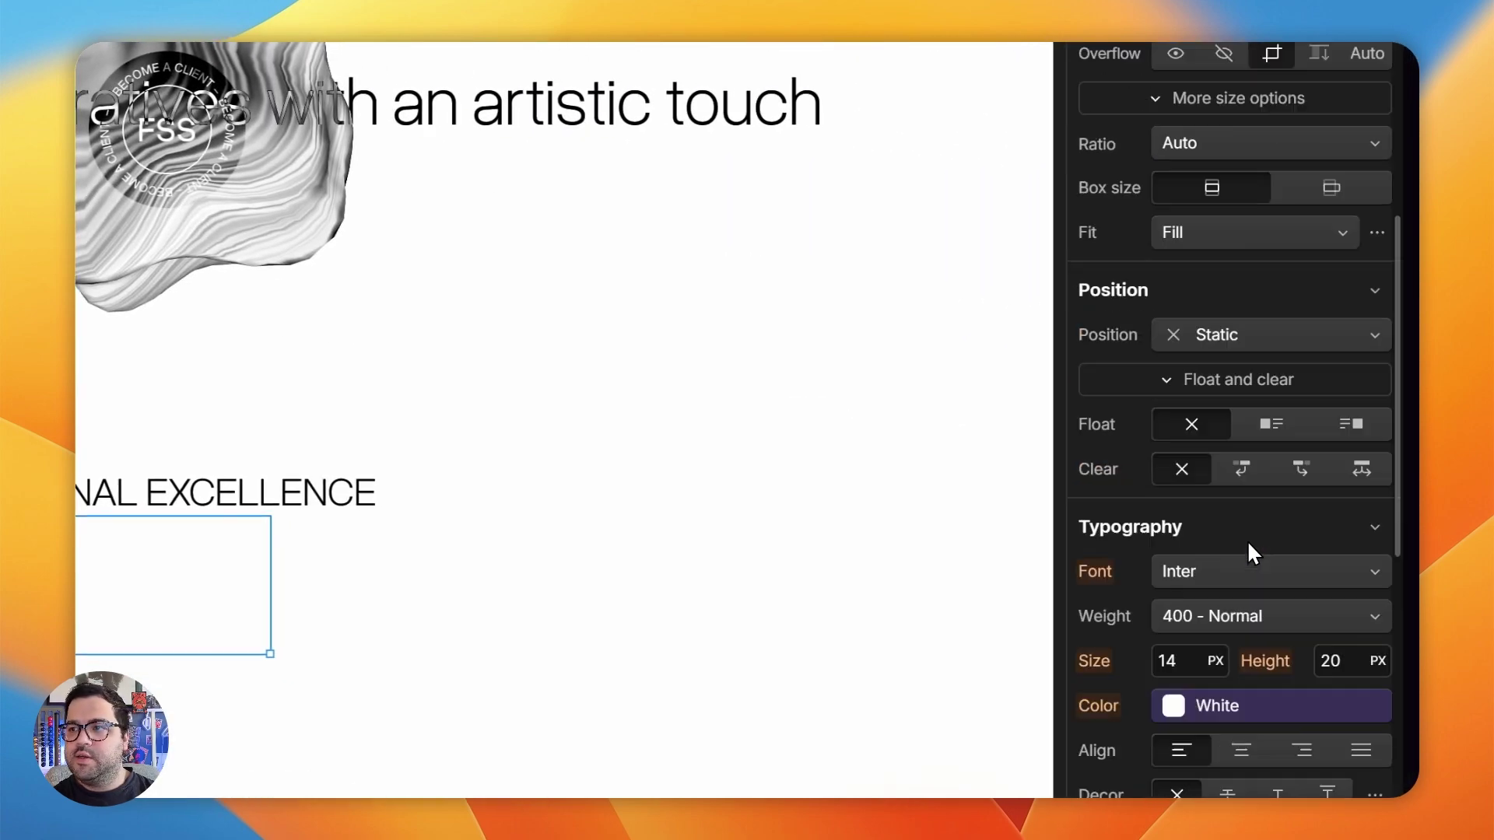
left_click(1245, 335)
left_click(1231, 379)
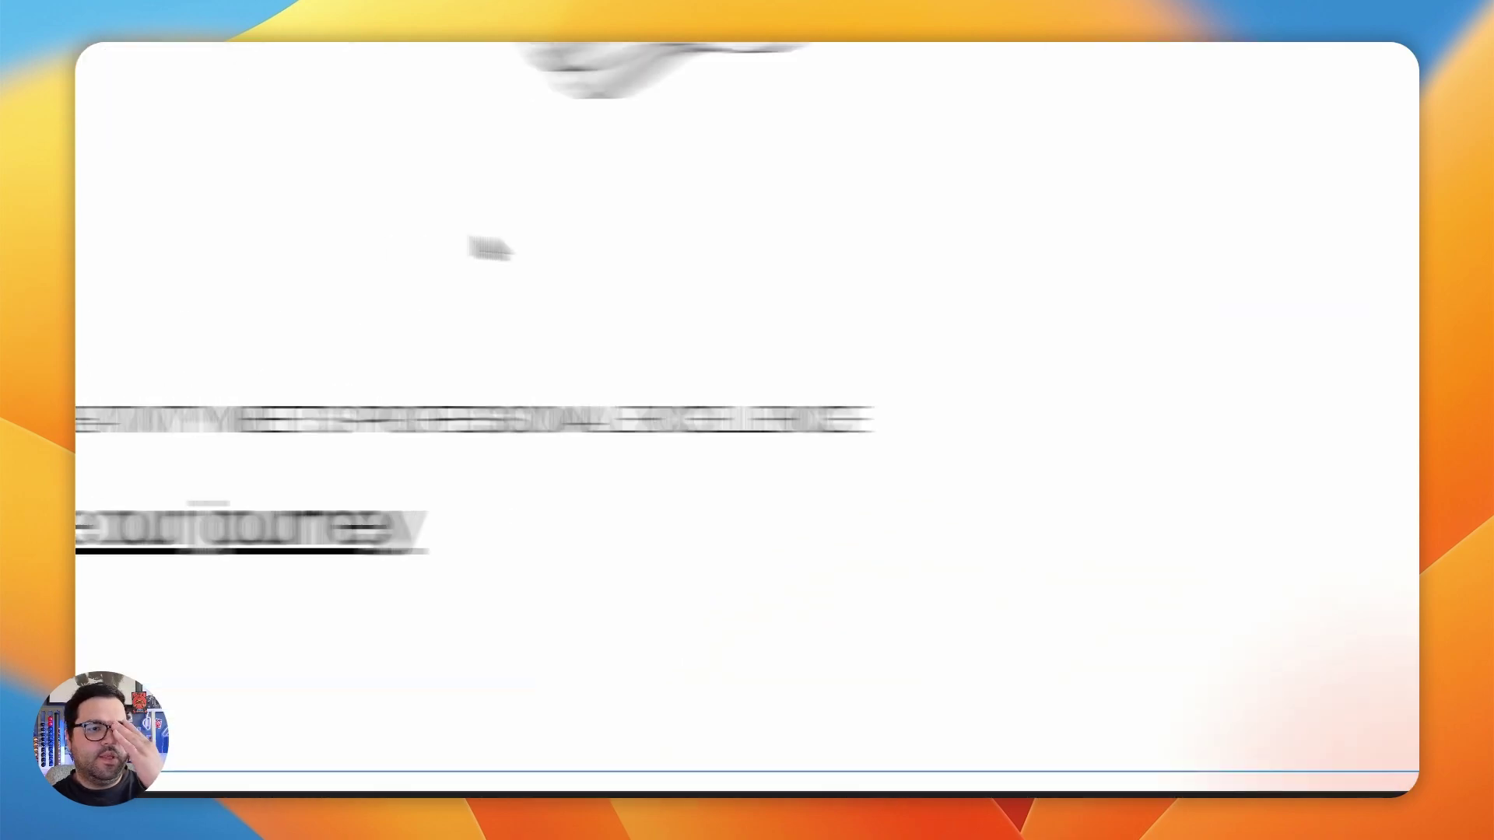
Collapse hero_contain and hero_section in the element tree and select page_main
scroll(1011, 378, "down", 10)
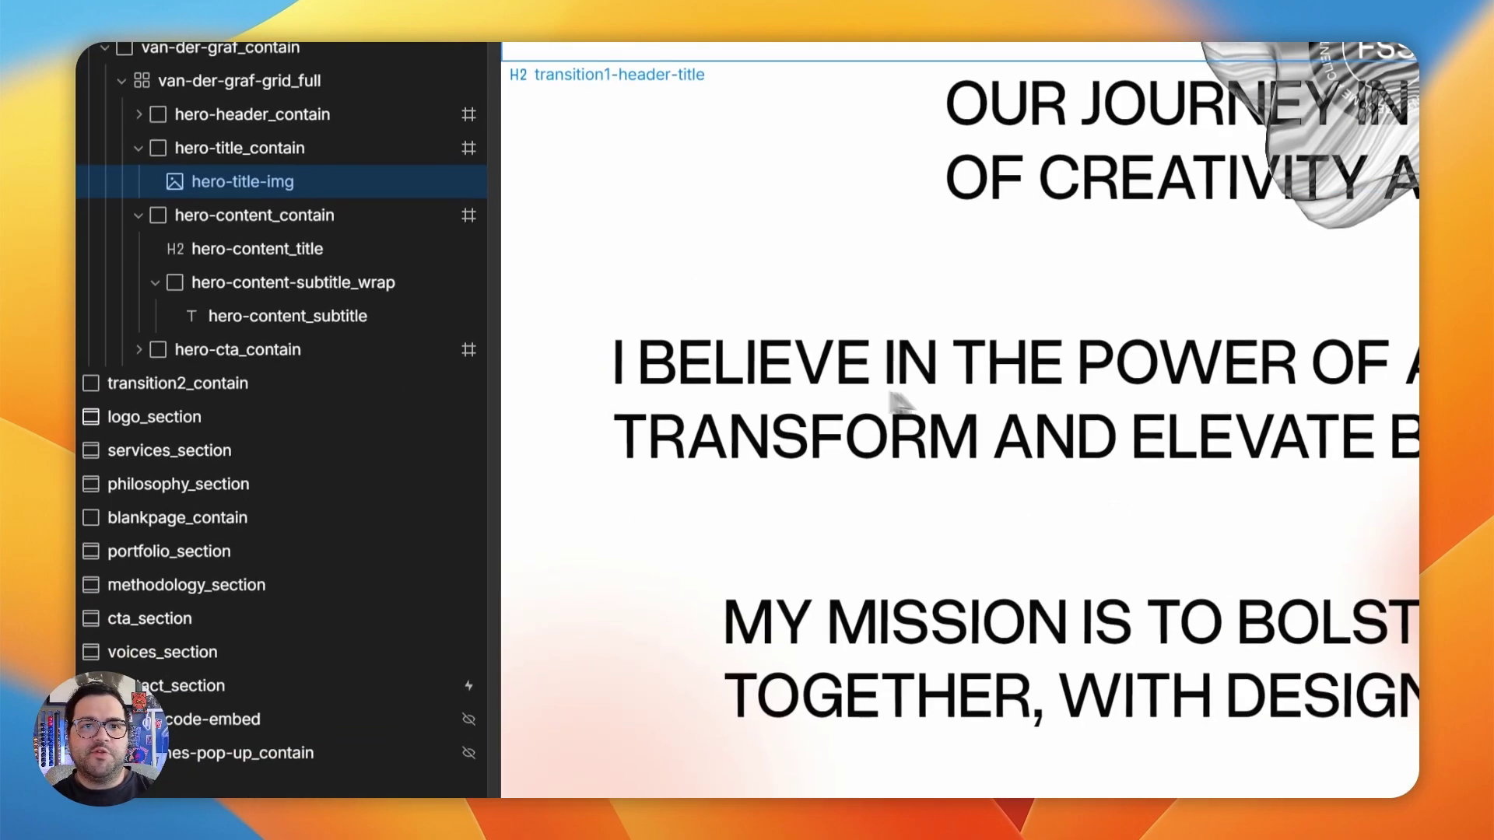
scroll(853, 317, "down", 3)
scroll(849, 357, "up", 10)
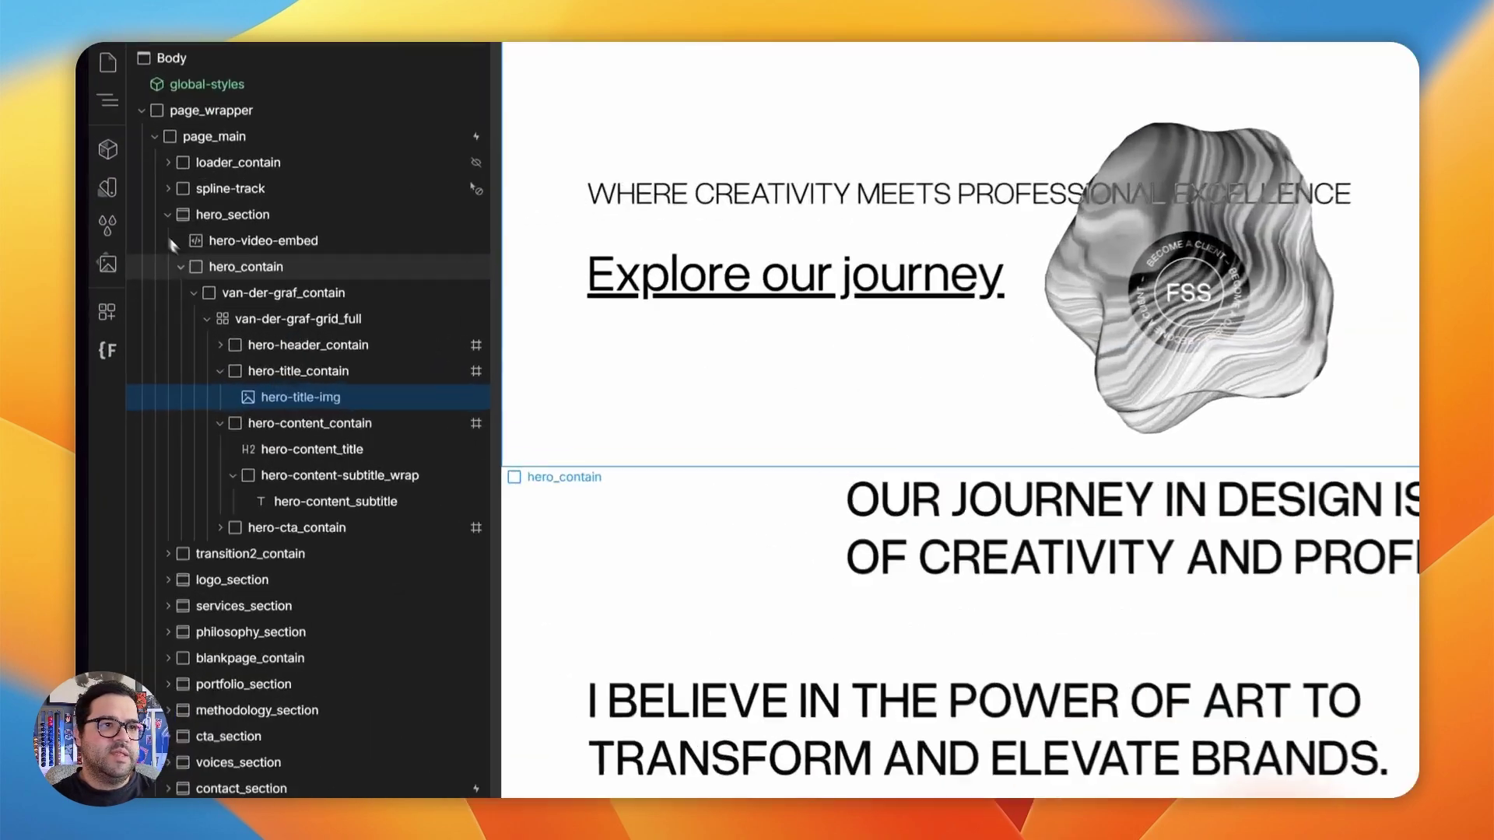
left_click(144, 272)
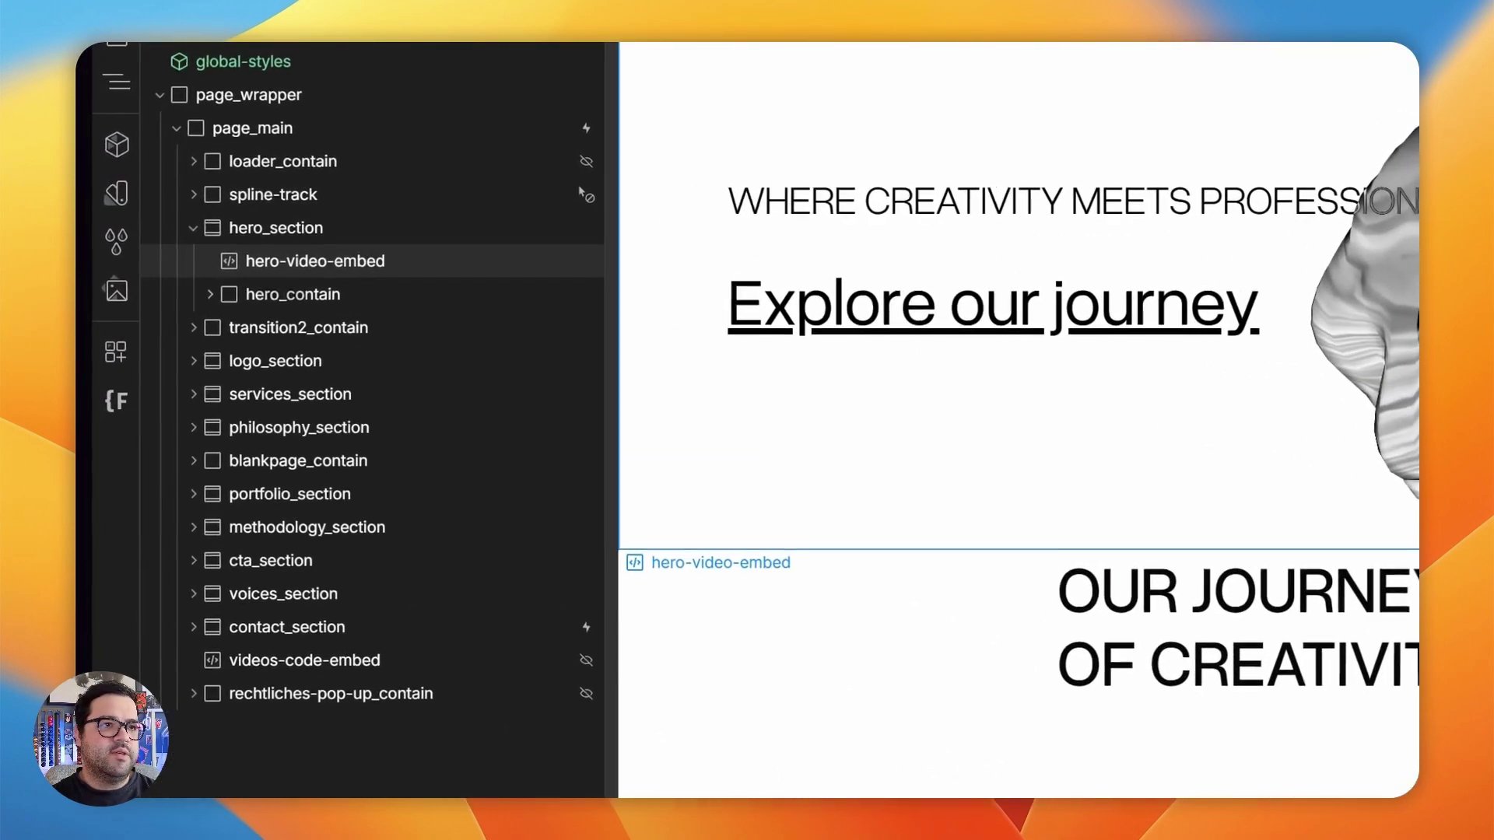
left_click(135, 238)
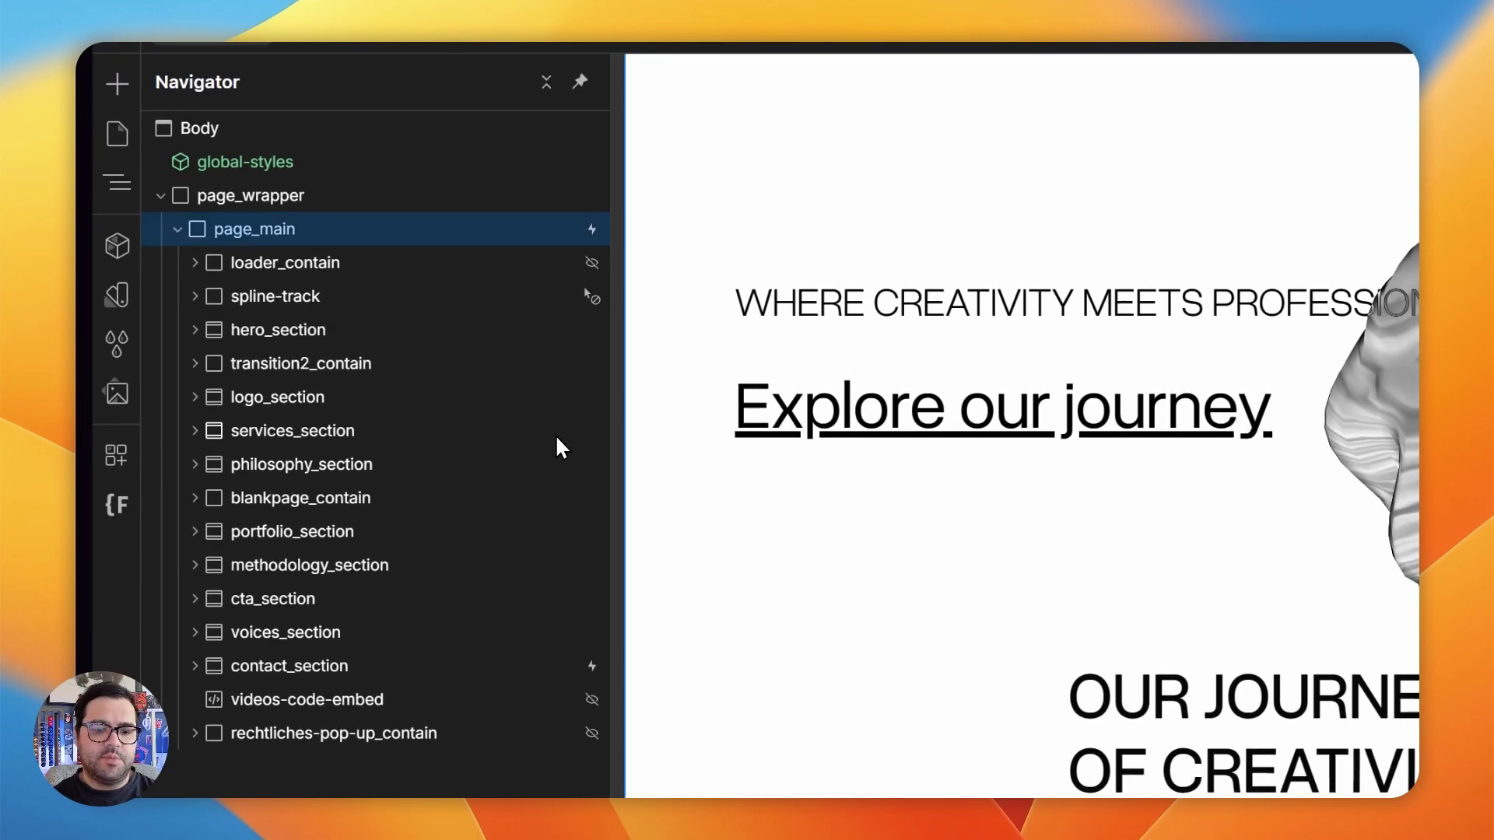
Insert a Div Block into page_main and place it between hero_section and transition2_contain
key("super+e")
type("di")
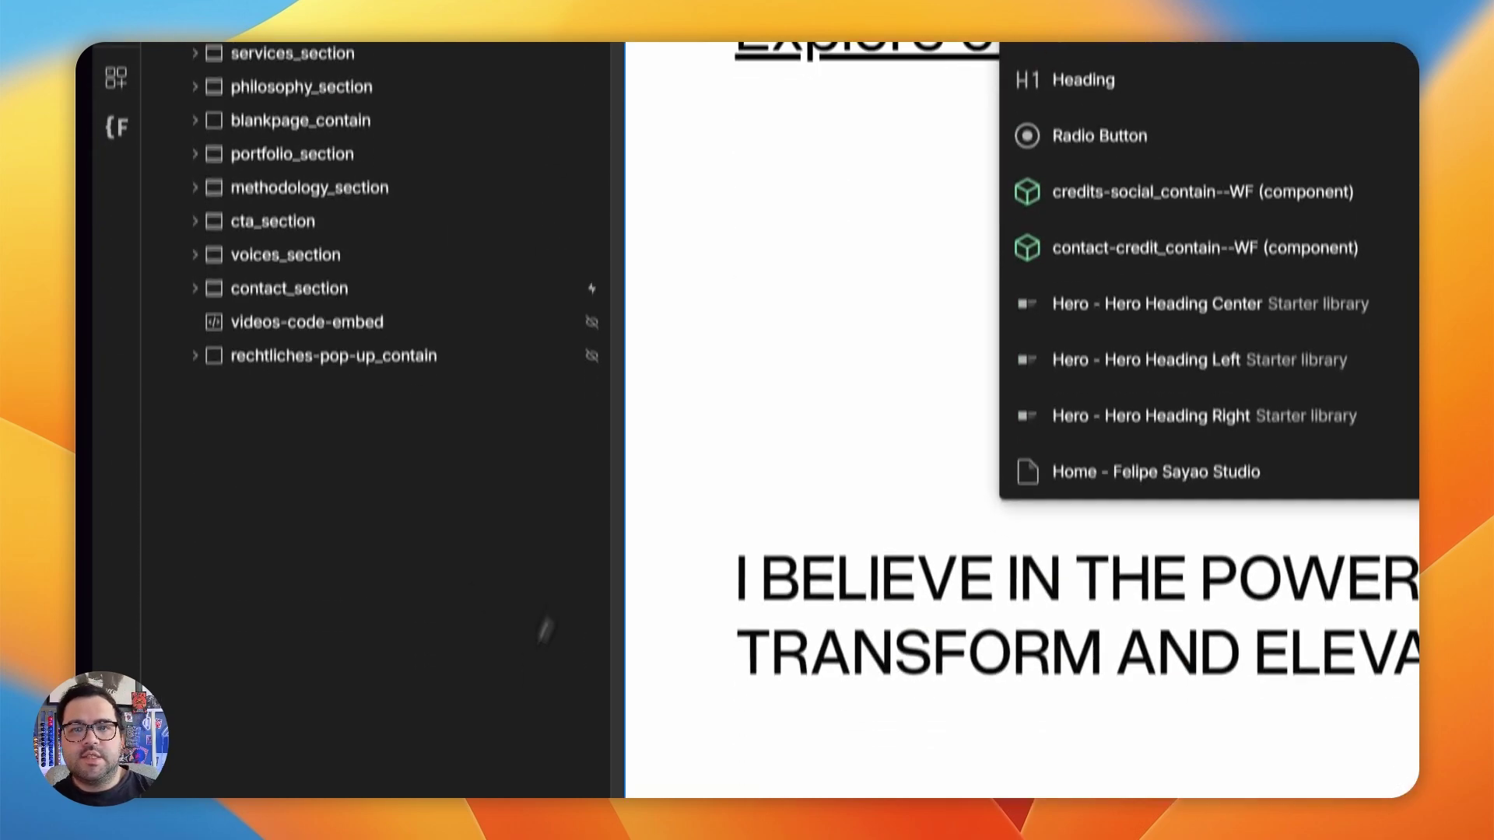
key("Return")
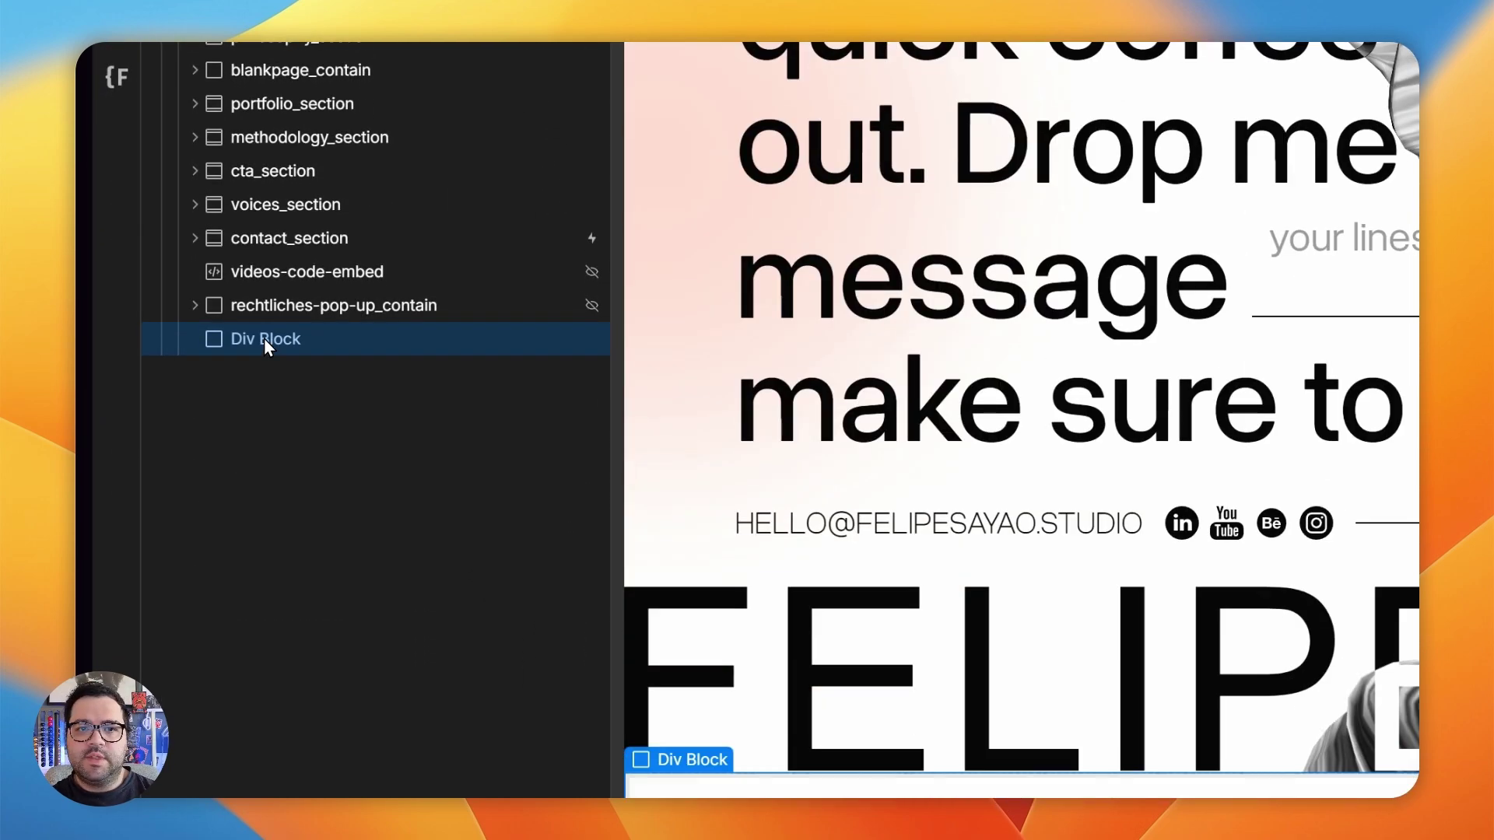
left_click_drag(263, 337, 162, 249)
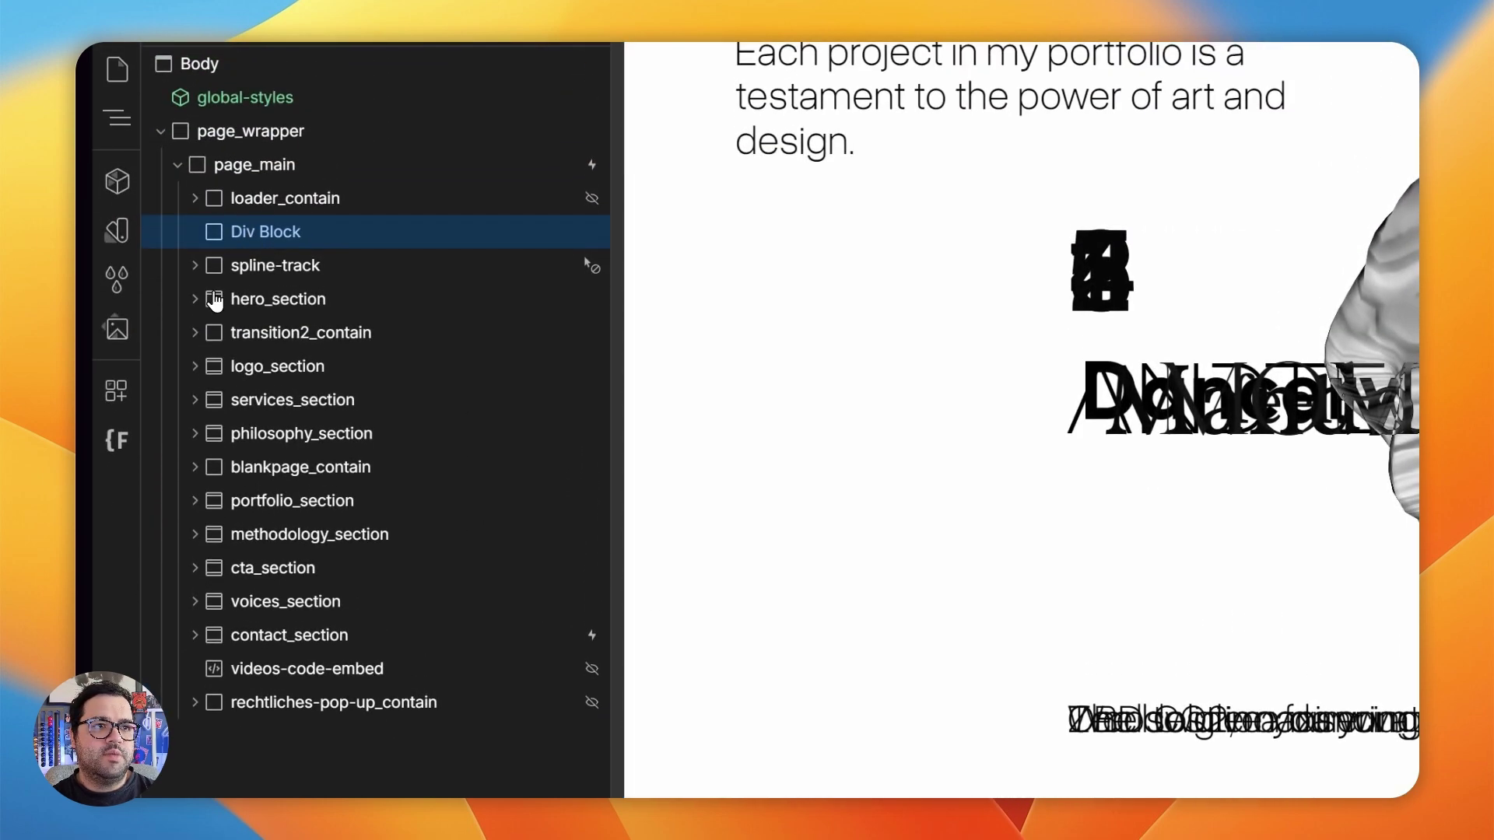
scroll(716, 253, "up", 10)
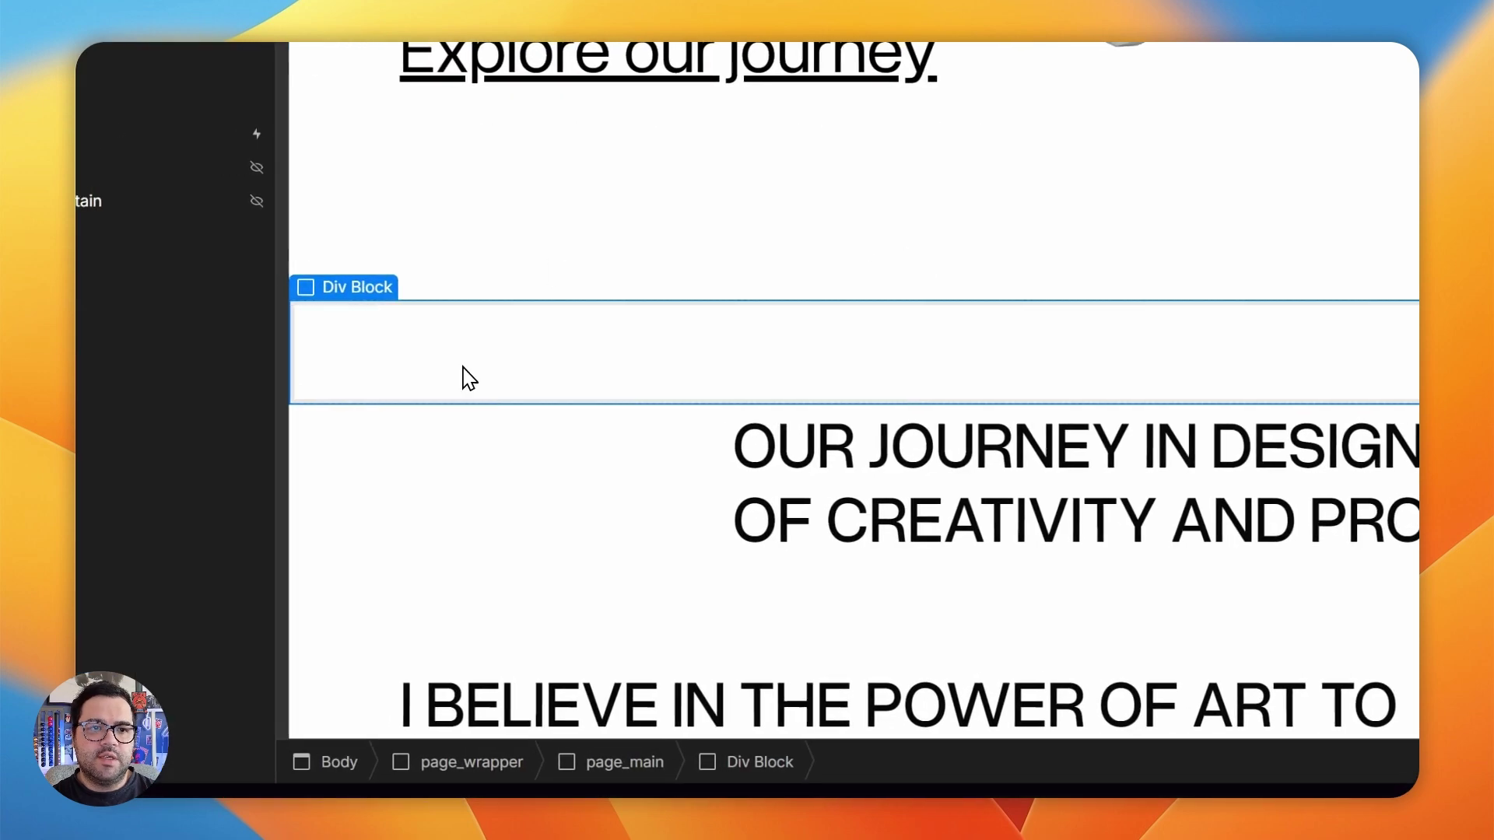
Insert a Heading inside the new Div Block, set its tag to 3 and reselect the Div Block
key("ctrl+k")
type("hea")
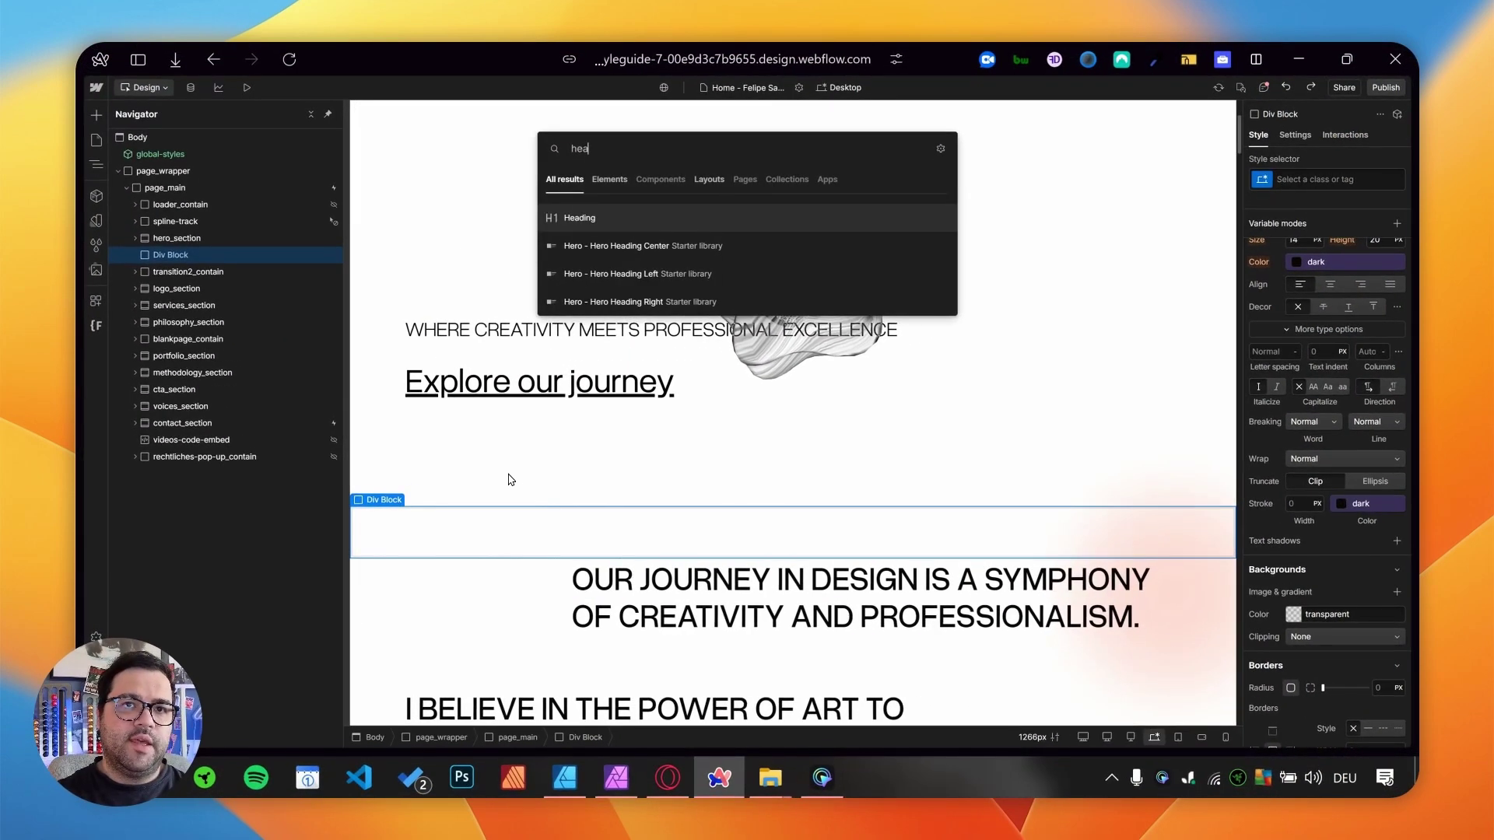
key("Return")
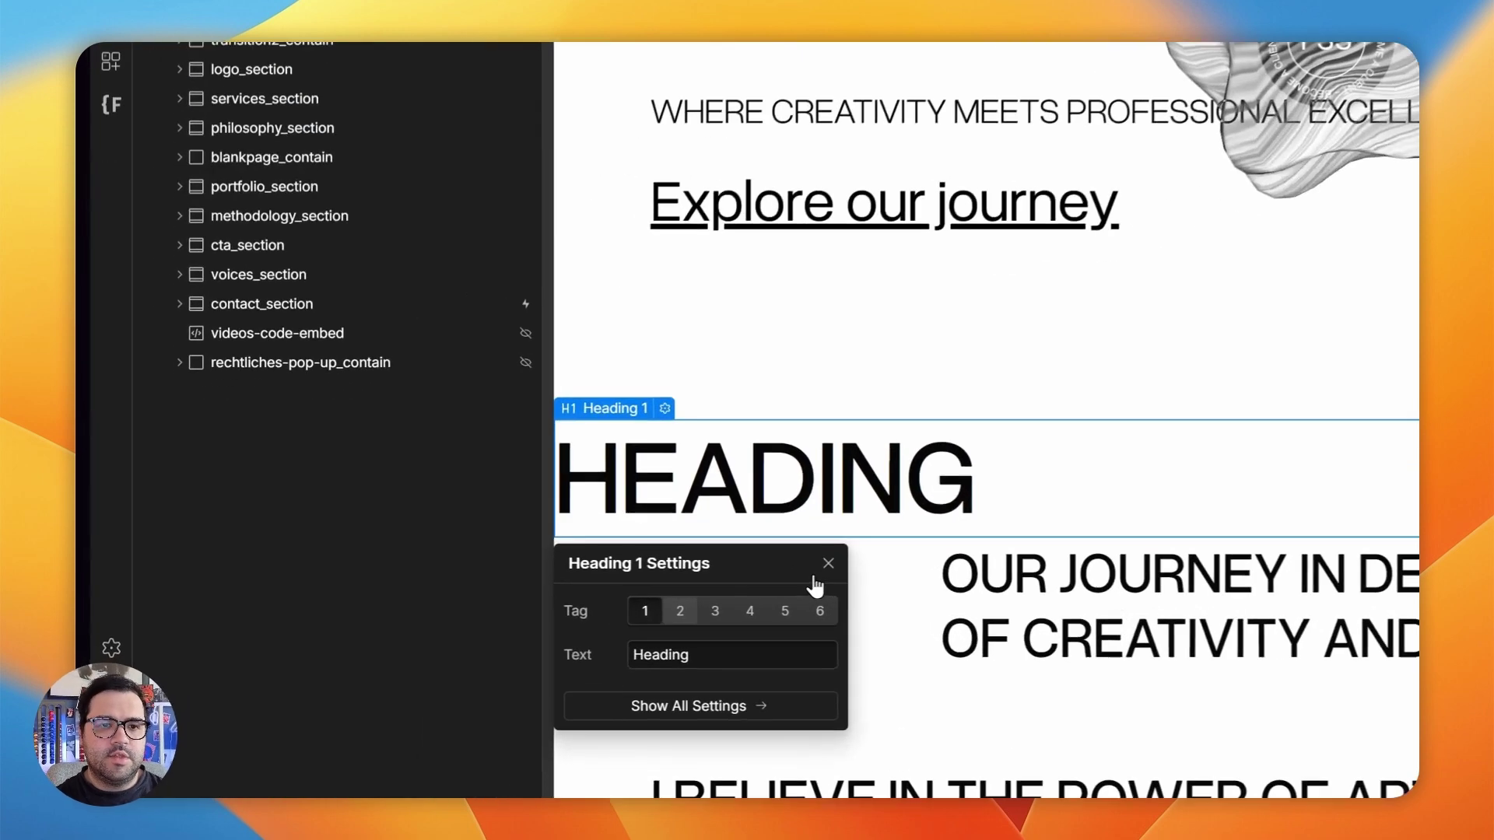
left_click(422, 615)
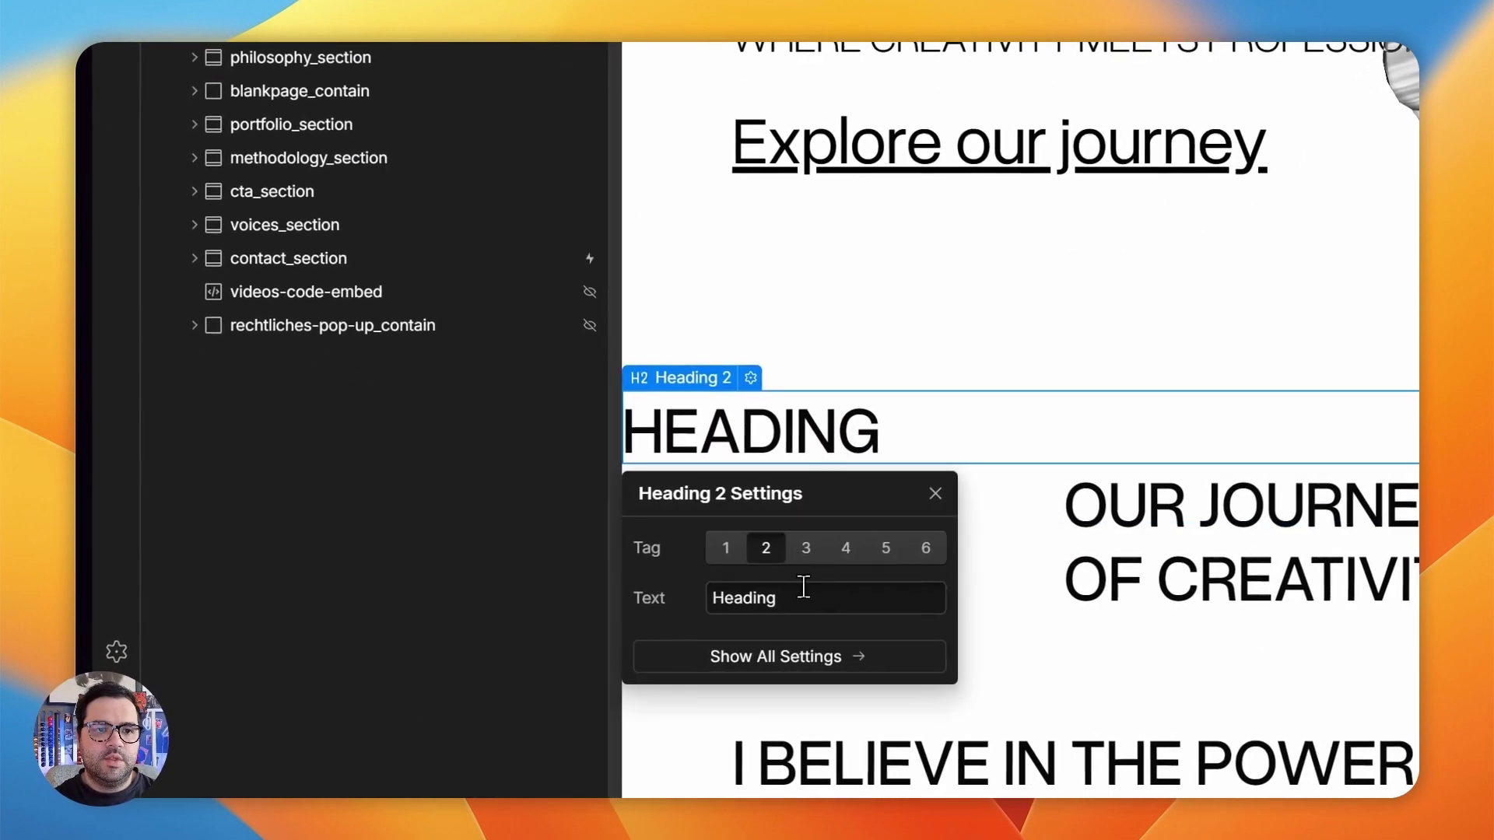
left_click(809, 547)
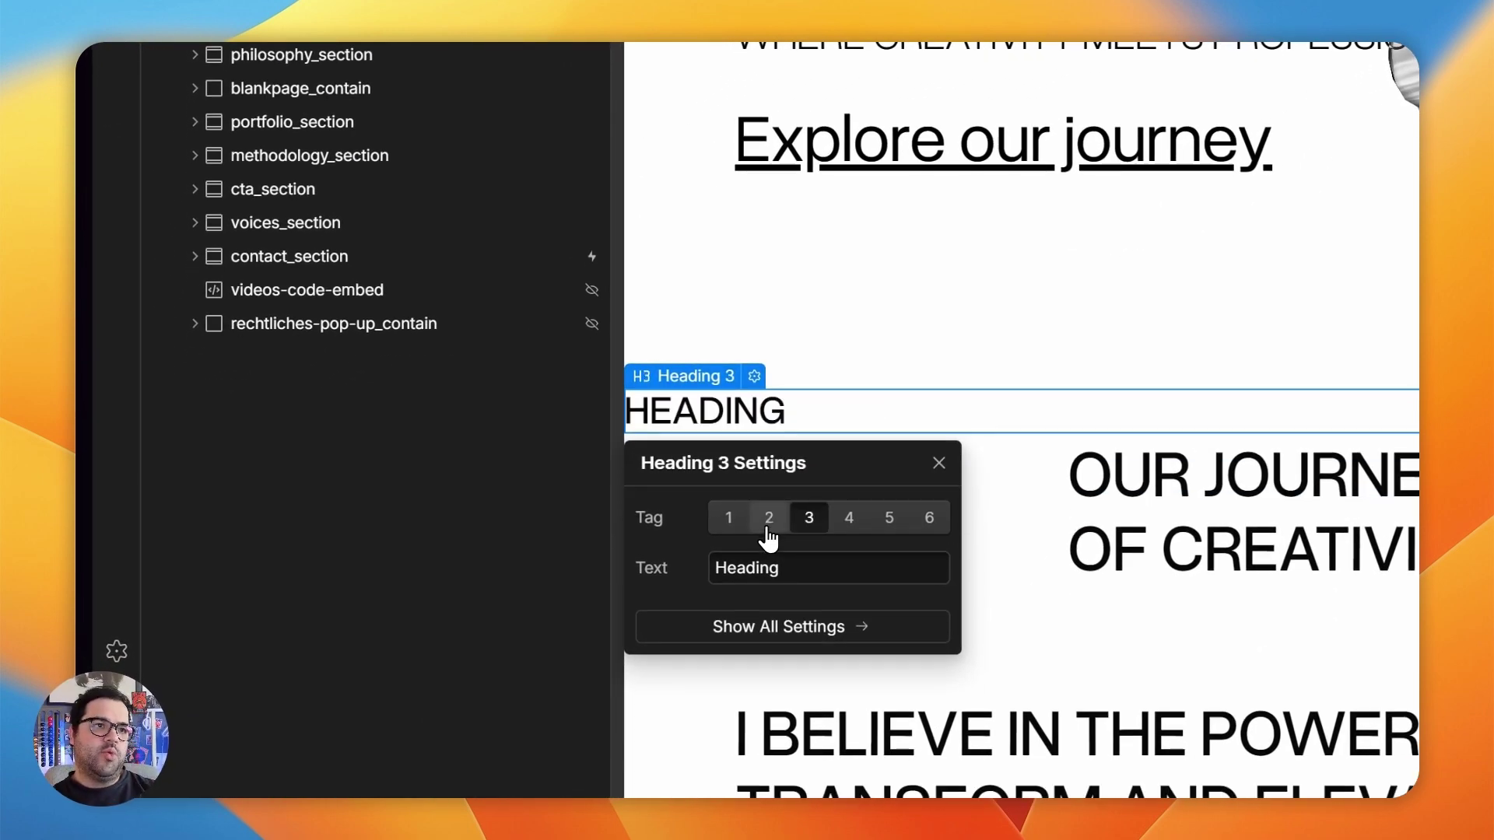
key("Escape")
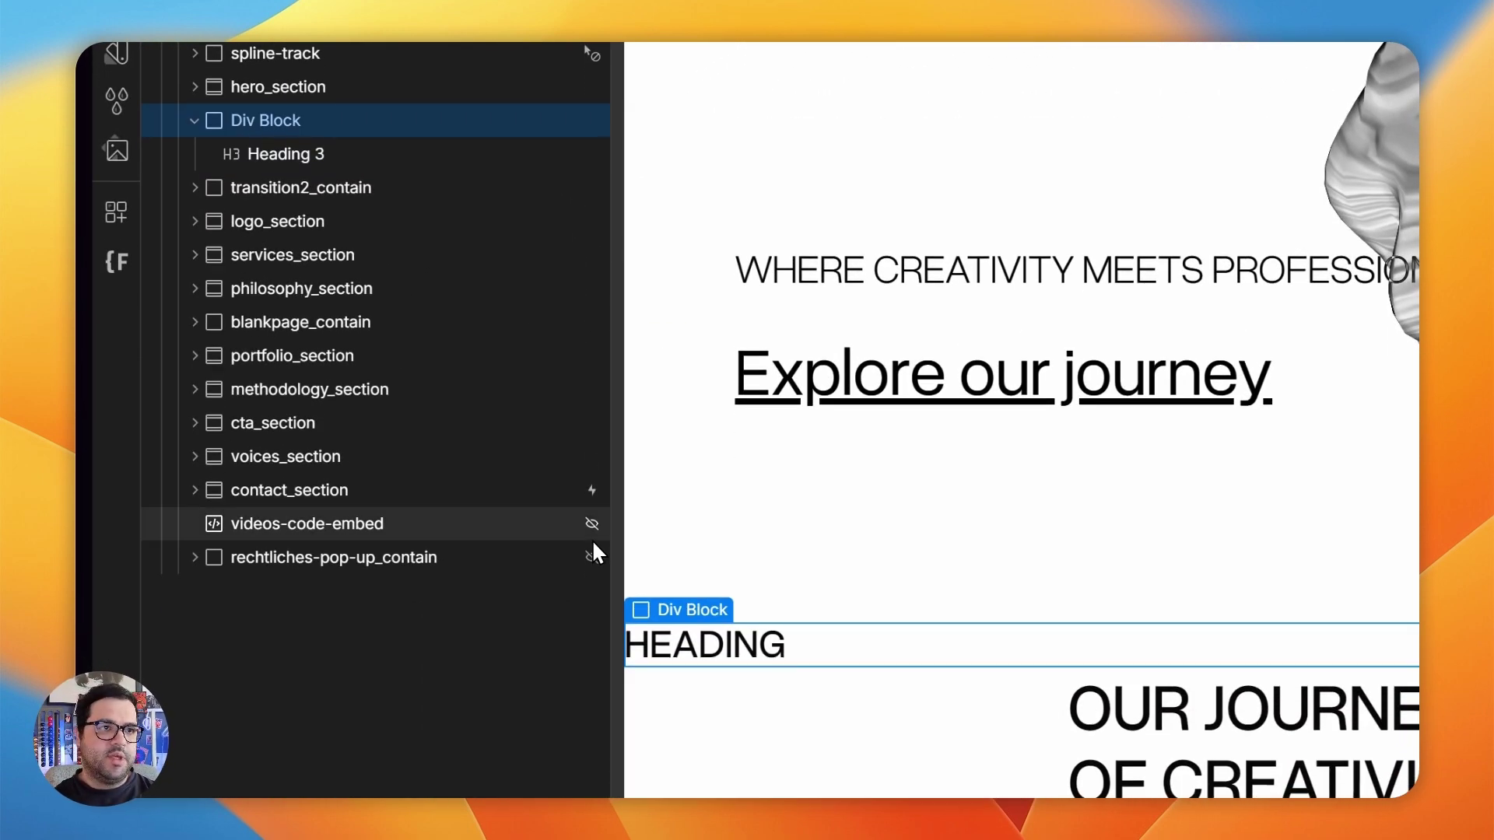
Insert an Image into the Div Block, replace its placeholder with Untitled.svg after trying open graph.jpg, and close the image settings
key("a")
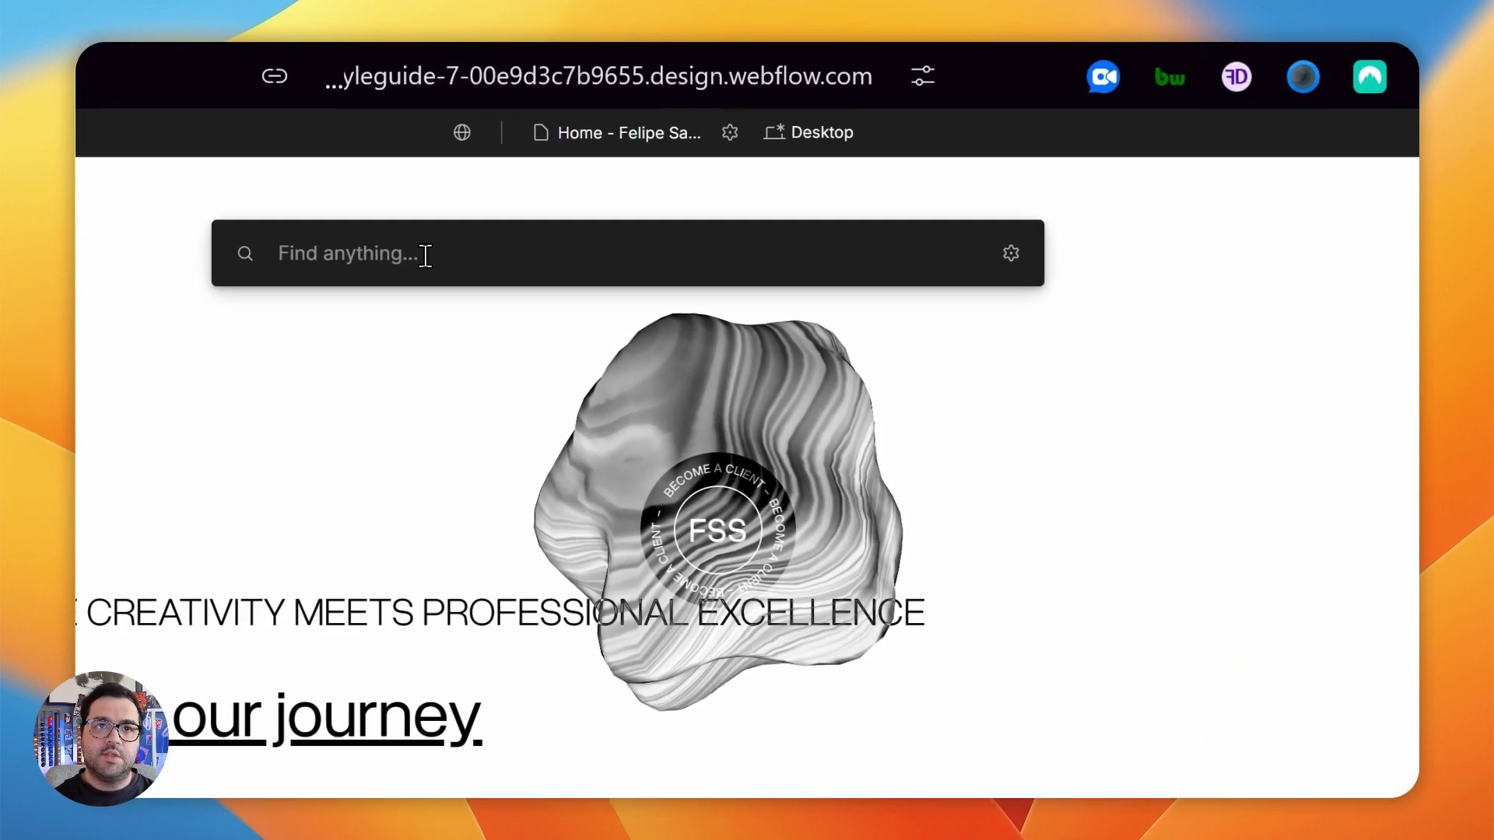
type("ima")
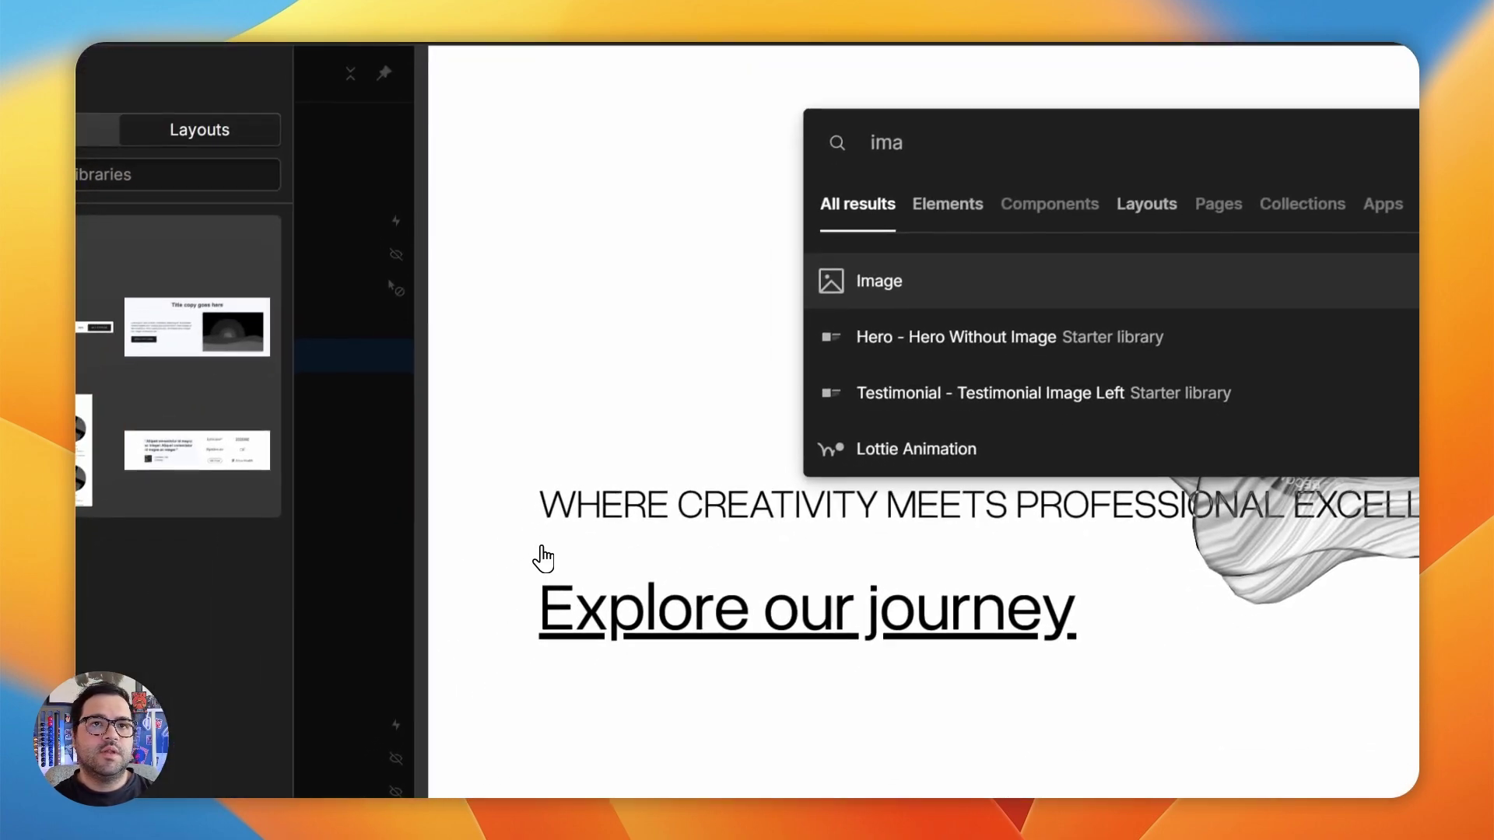
key("Return")
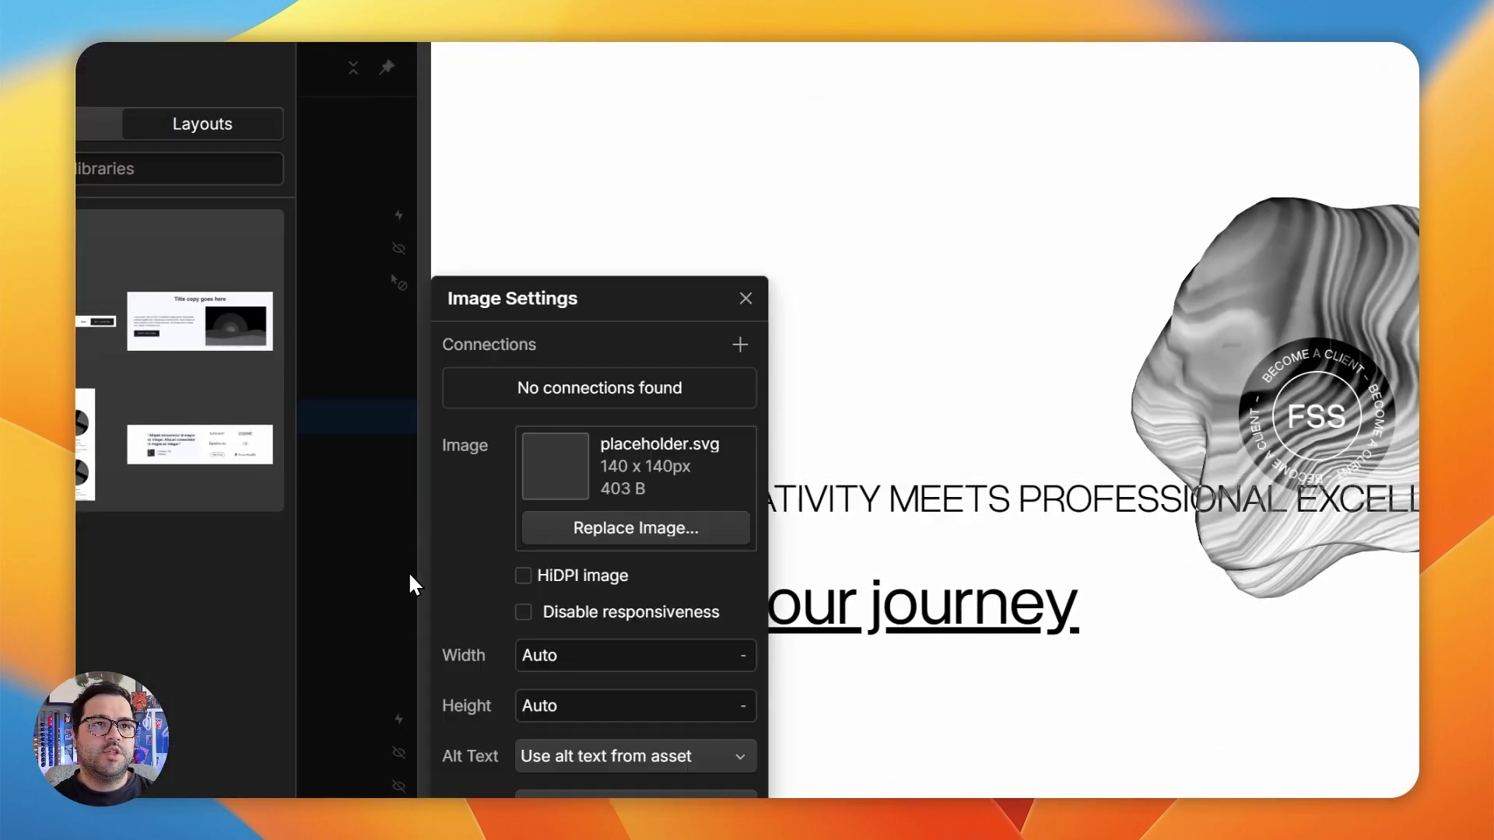
left_click(684, 517)
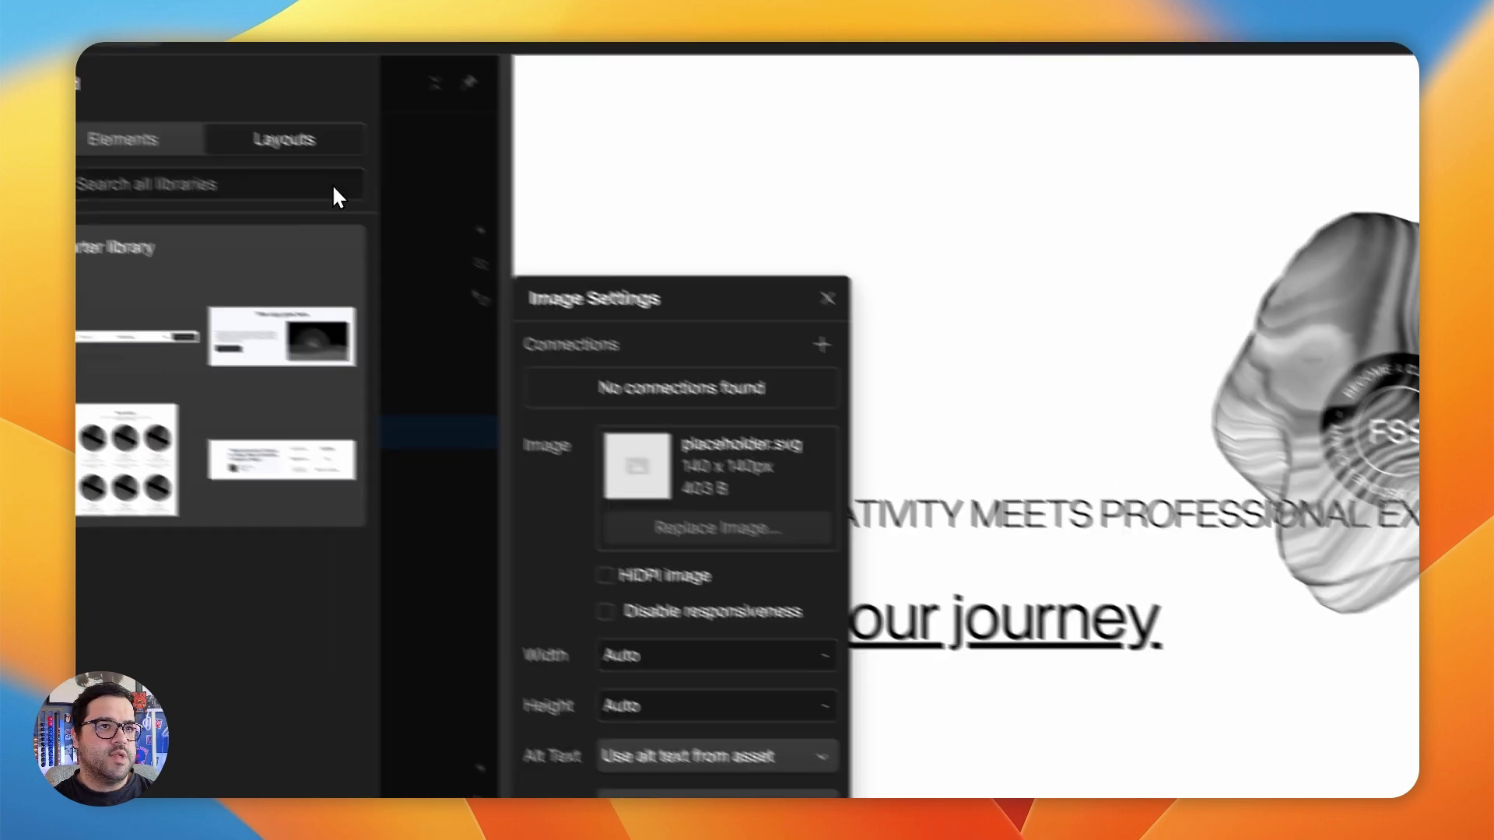
left_click(309, 311)
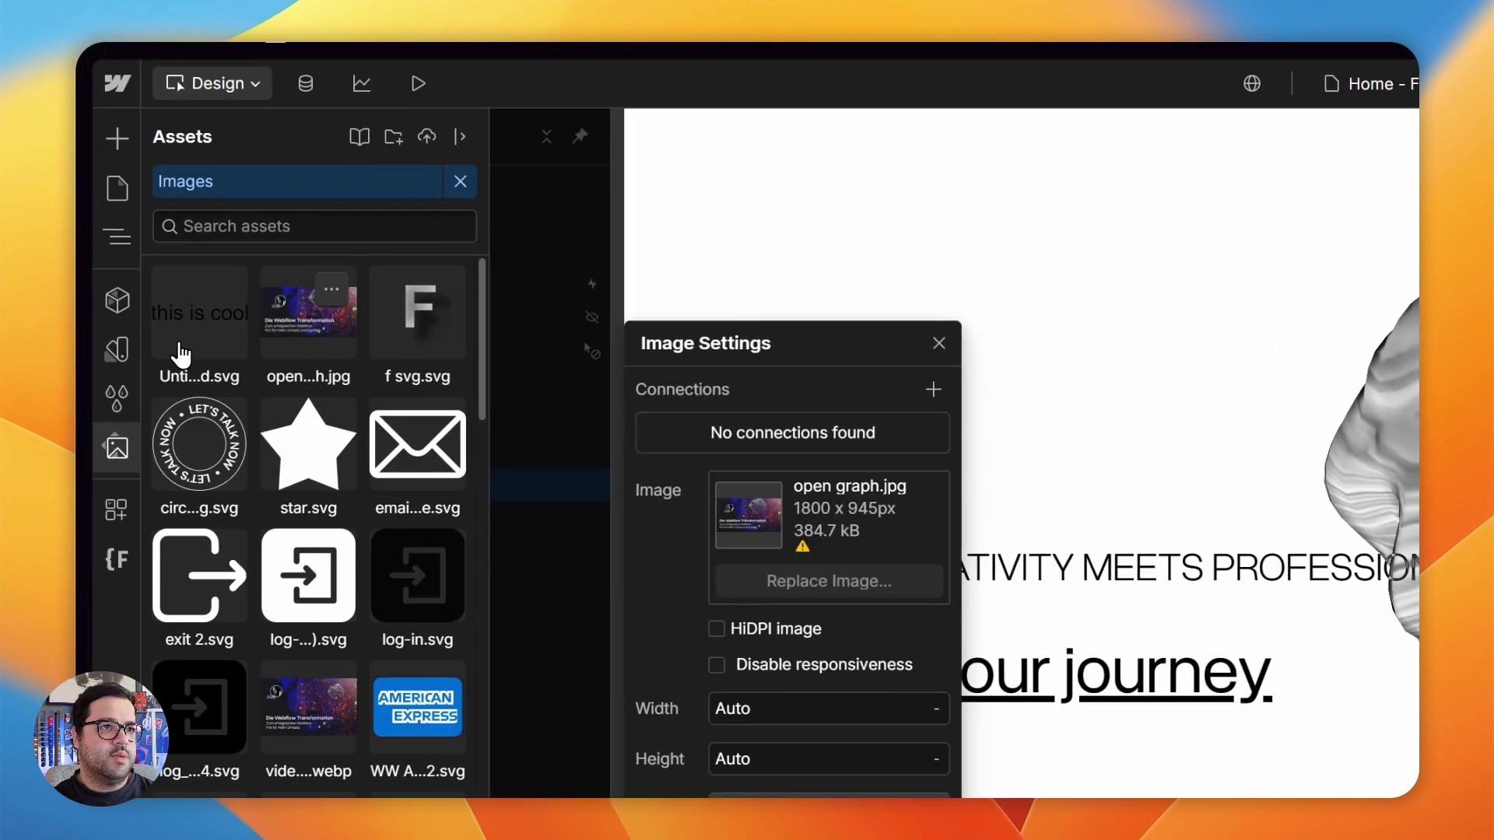
left_click(179, 354)
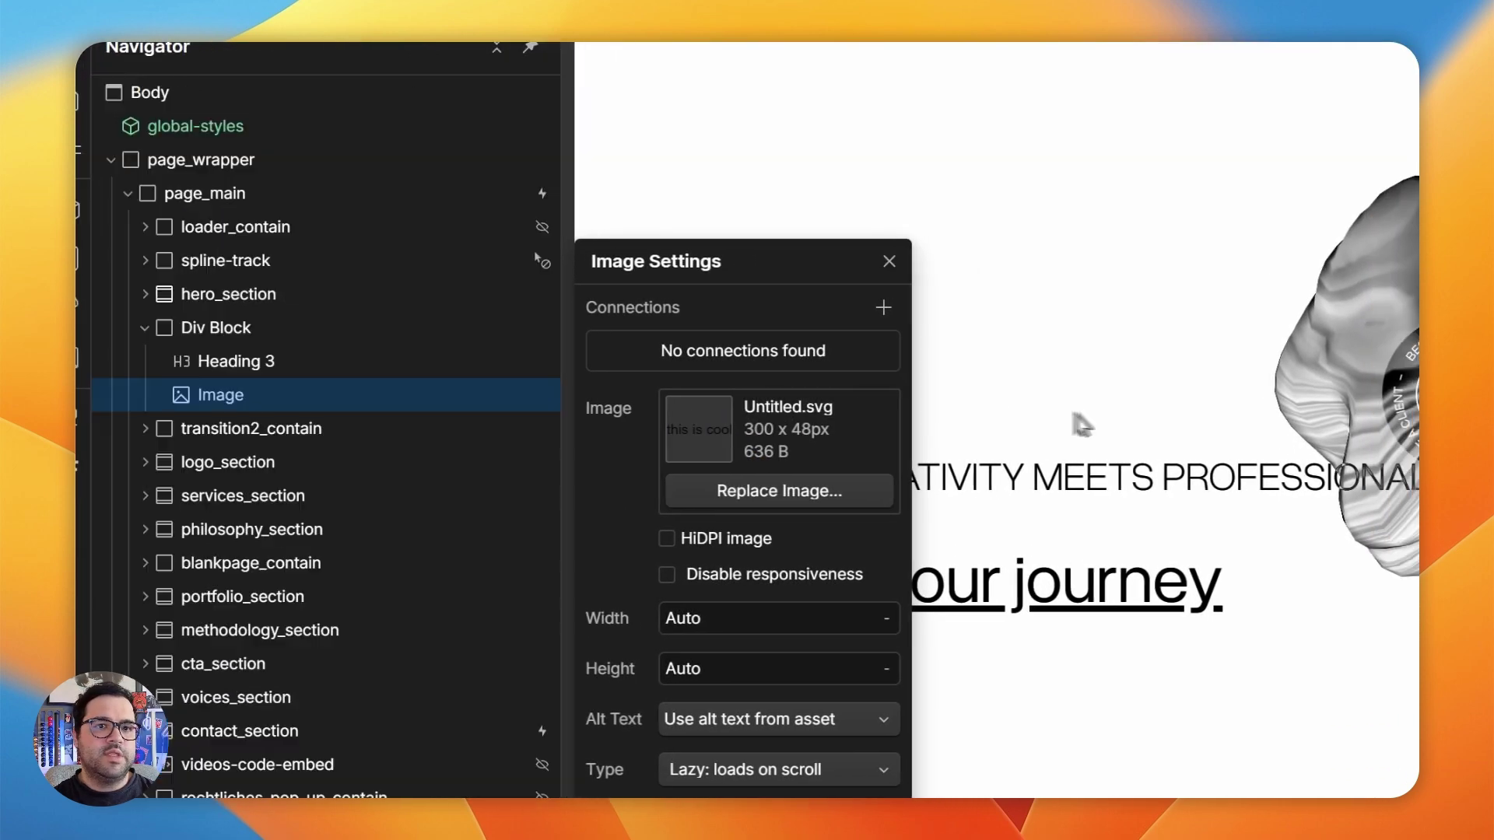
left_click(889, 260)
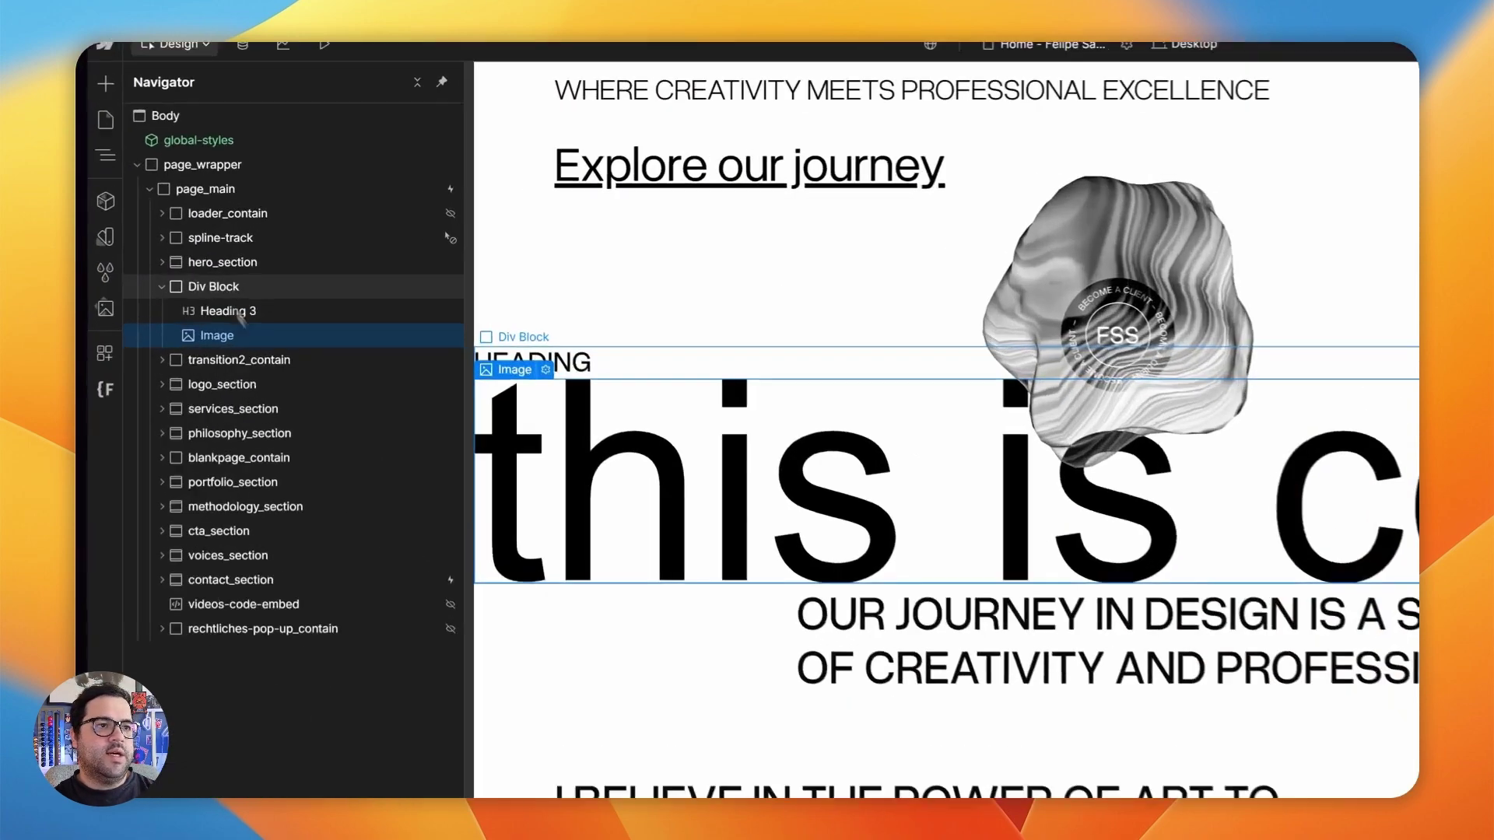
Set the left and right padding of the Div Block to 10vw each
left_click(118, 324)
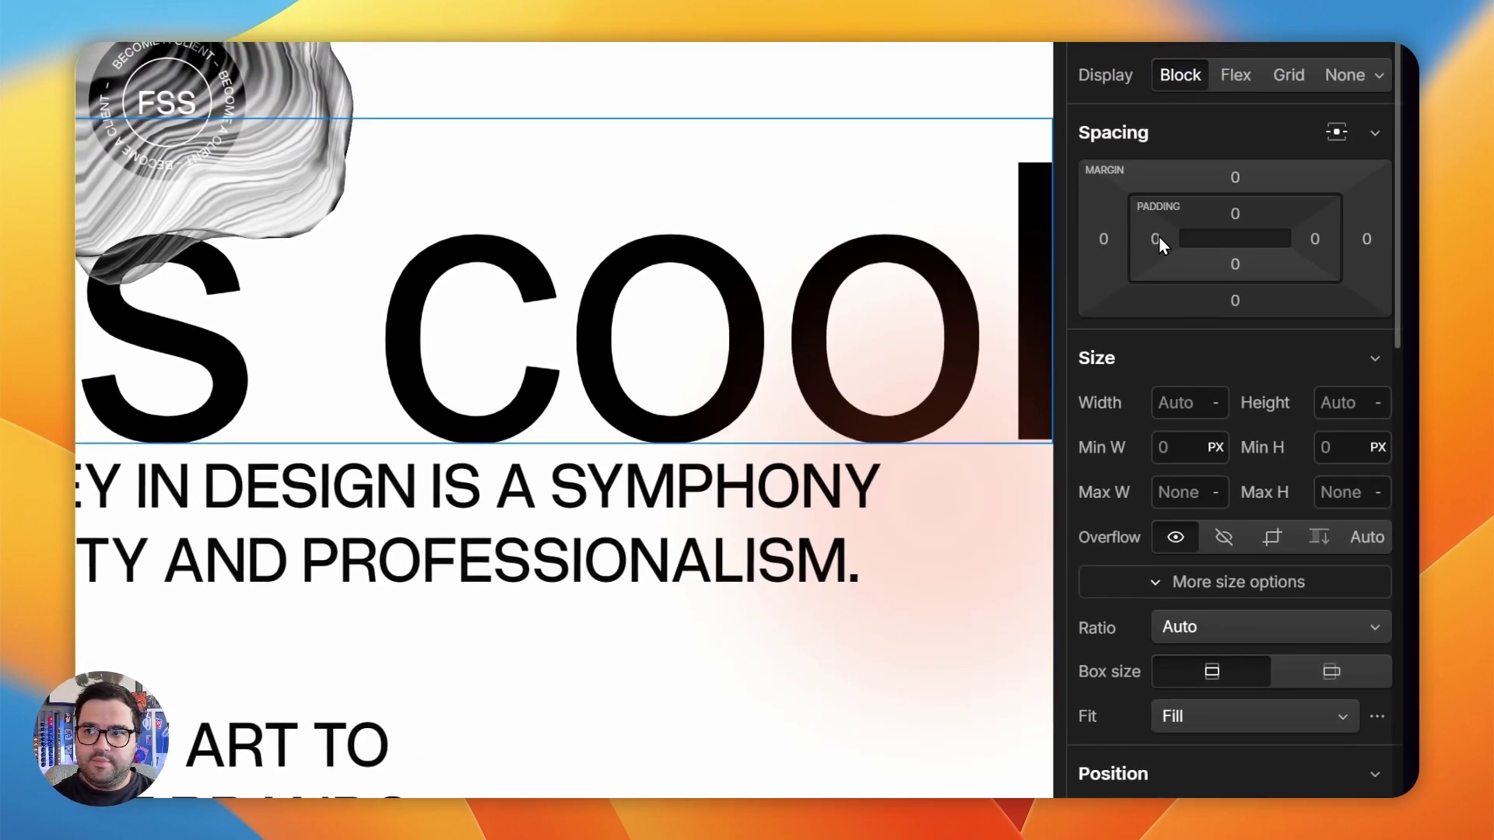
left_click(1287, 357)
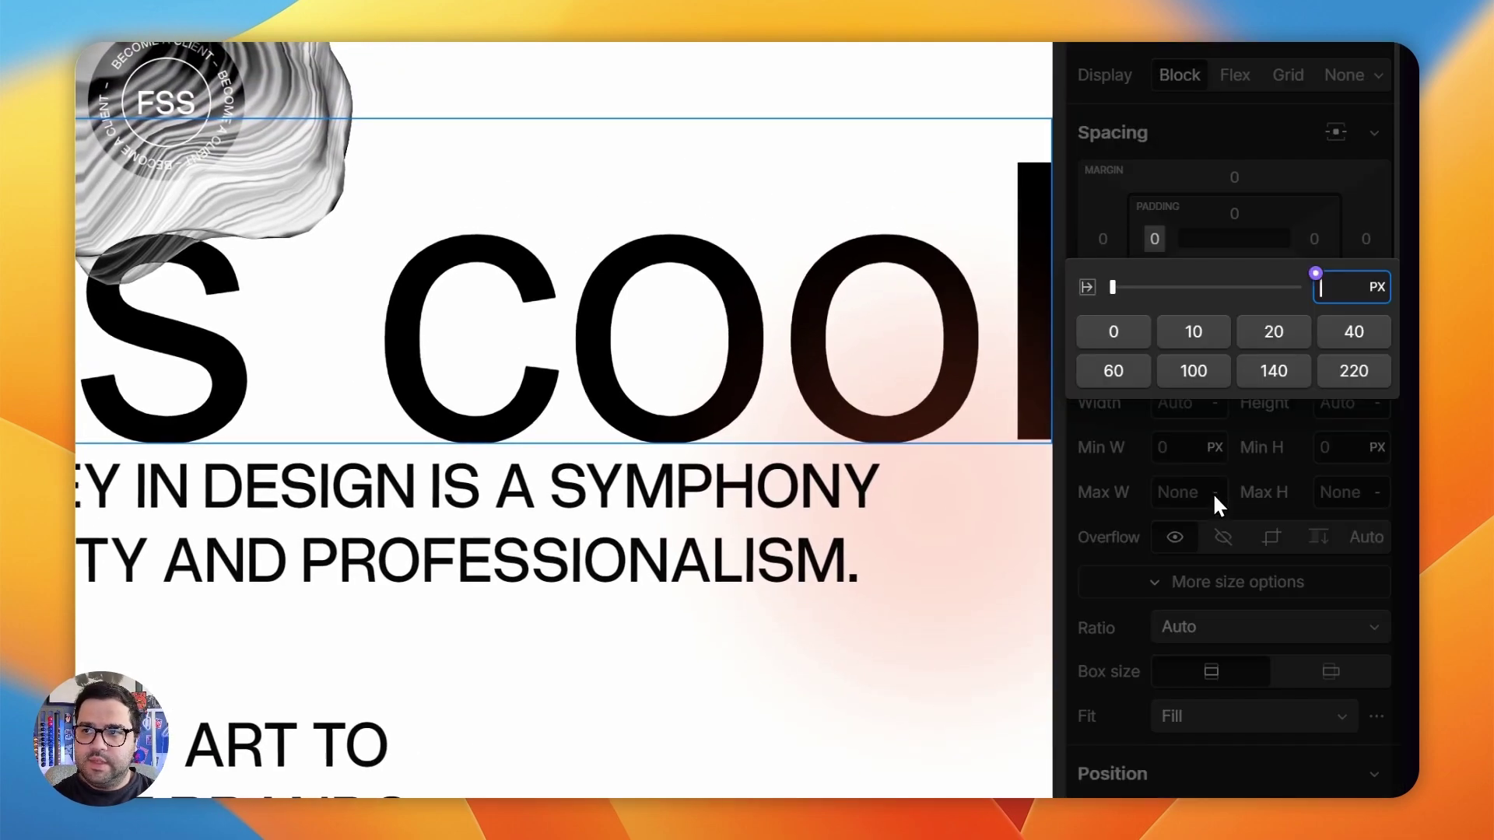
type("10vw")
key("Return")
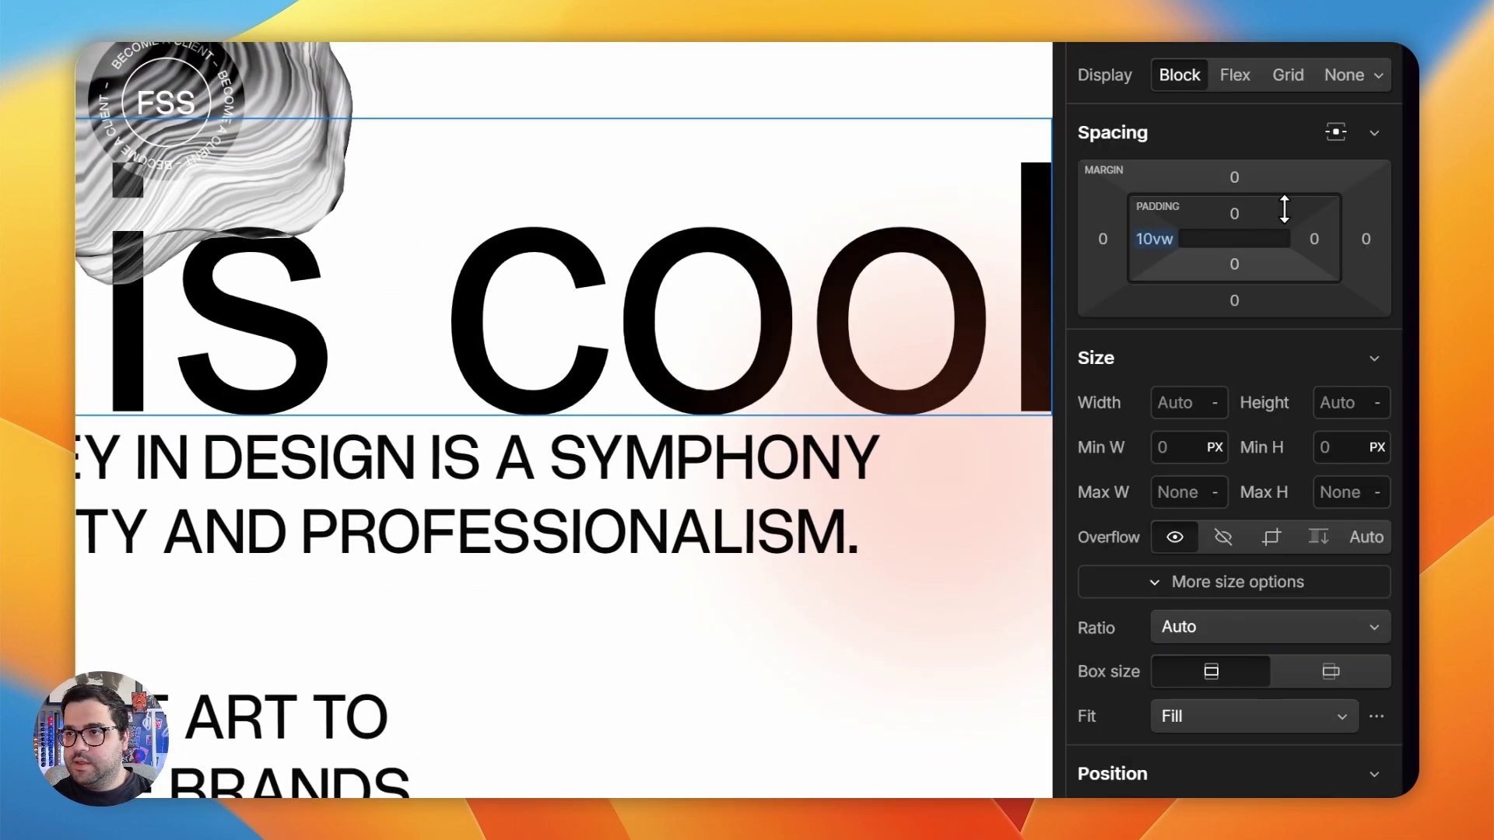
left_click(1314, 239)
type("10vw")
key("Return")
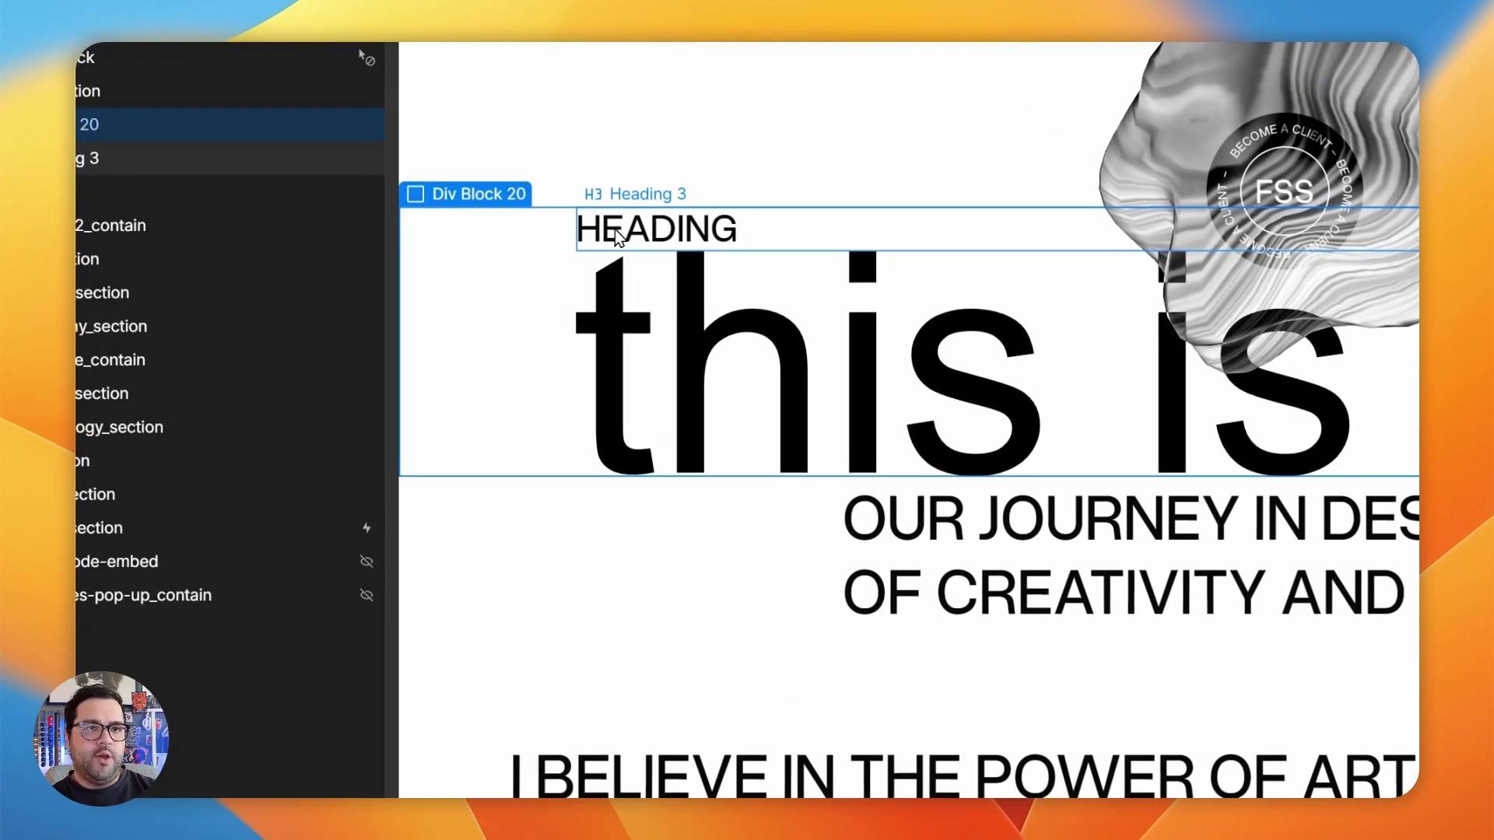
Delete the heading from the Div Block and try a width of 20 on the remaining Untitled.svg image
key("Delete")
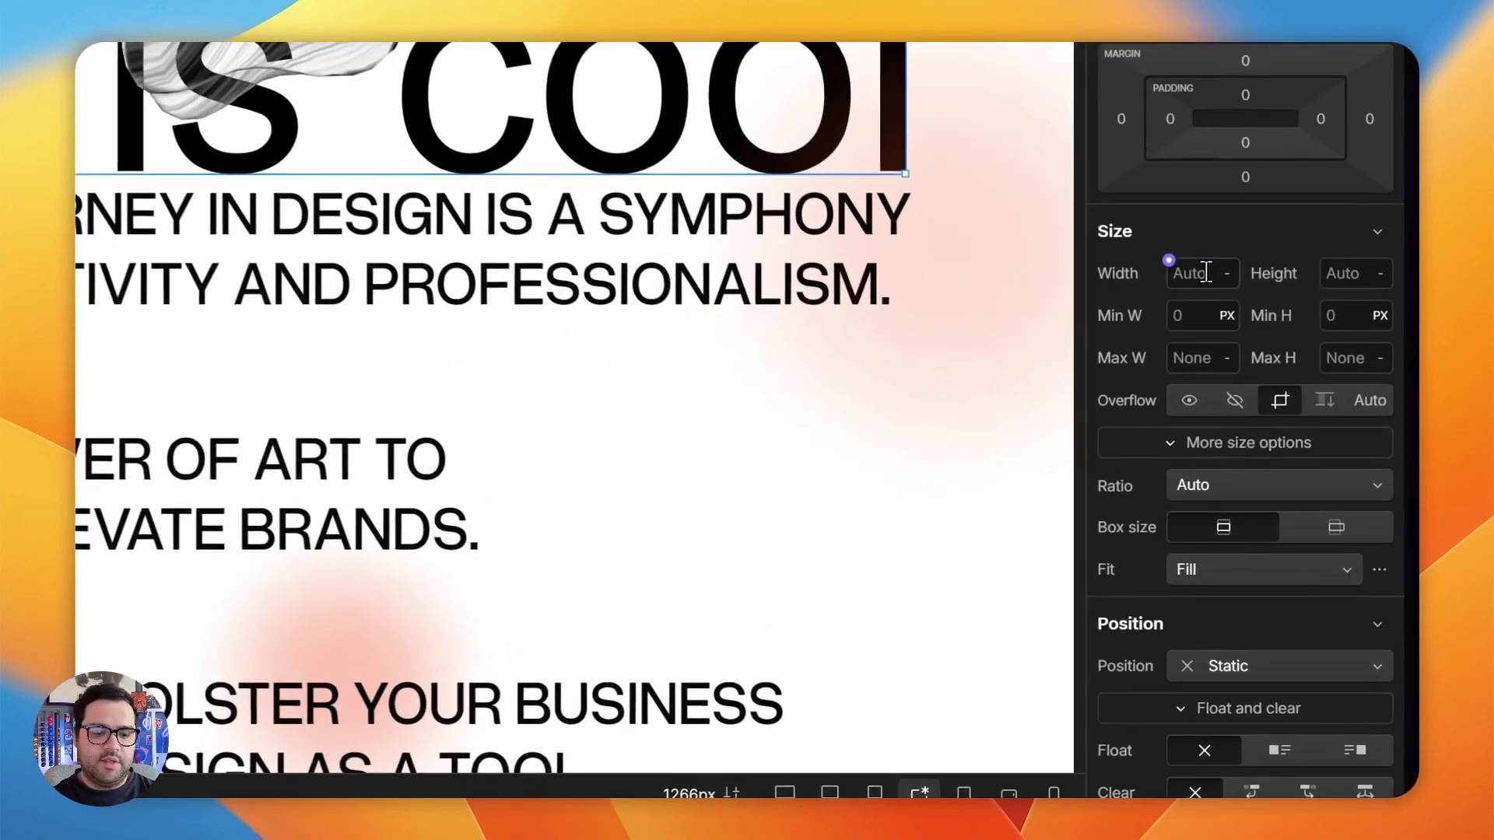
left_click(1296, 454)
type("20")
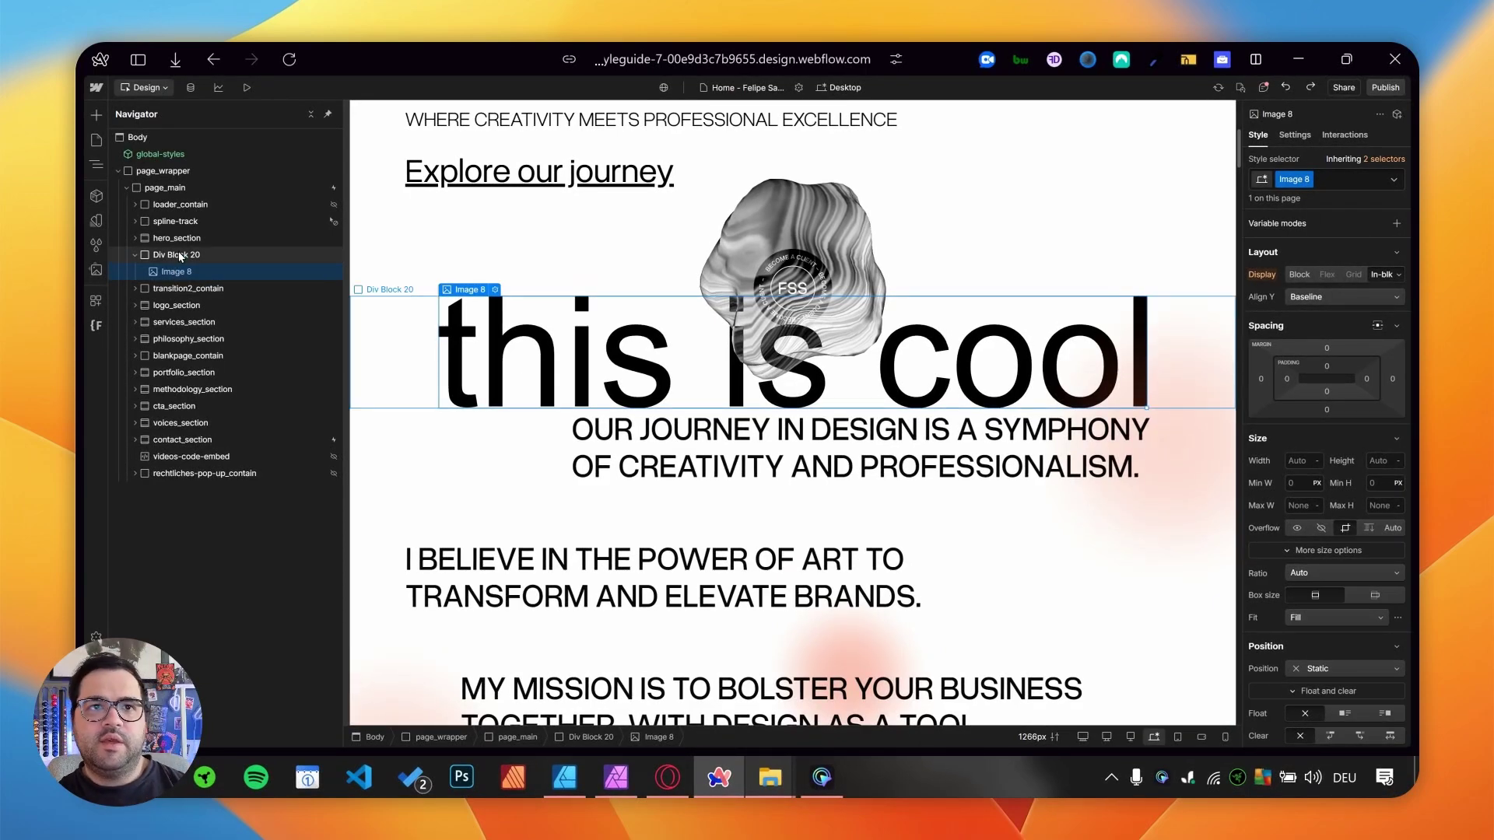
key("Up")
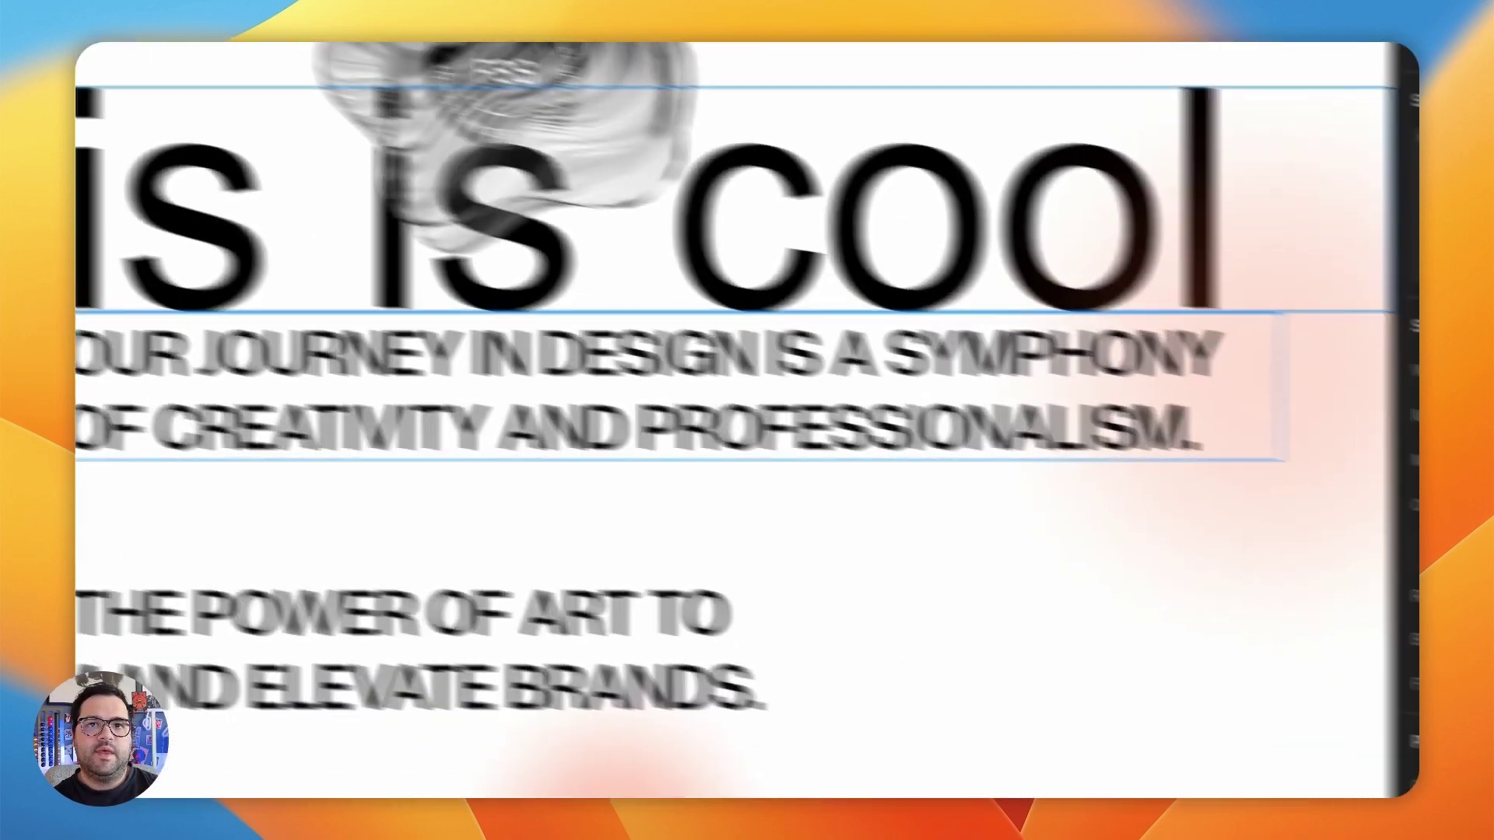